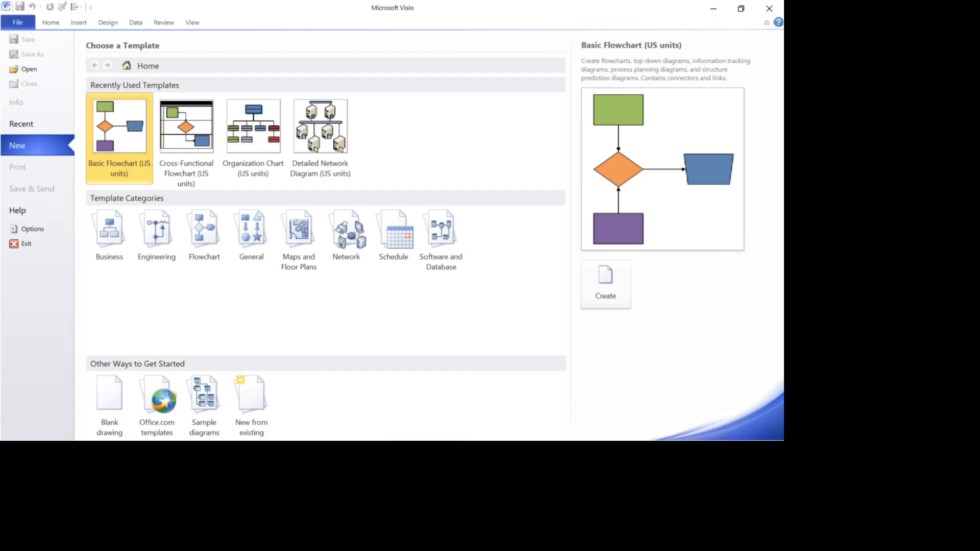
# - Create a drawing from the Basic Flowchart (US units) template and view its available page sizes
pyautogui.click(112, 127)
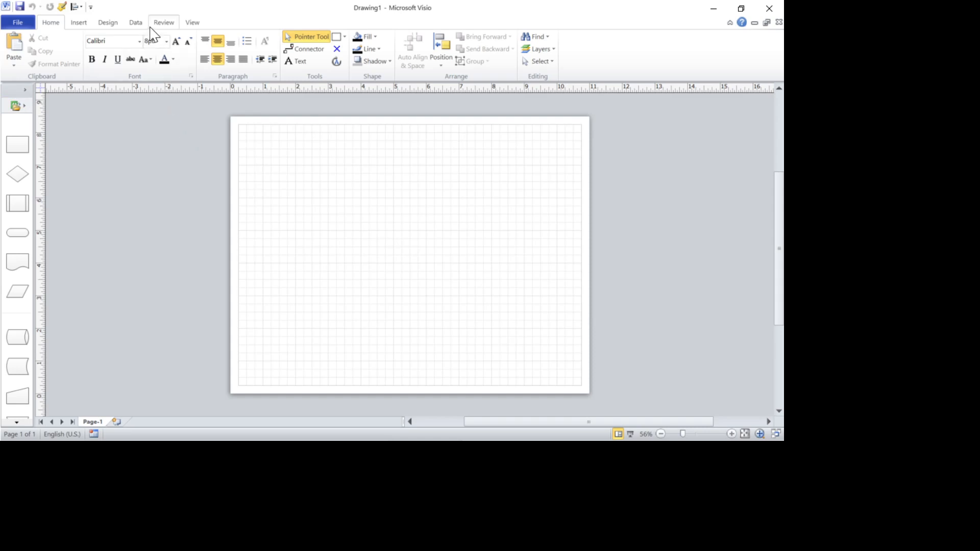
pyautogui.click(109, 23)
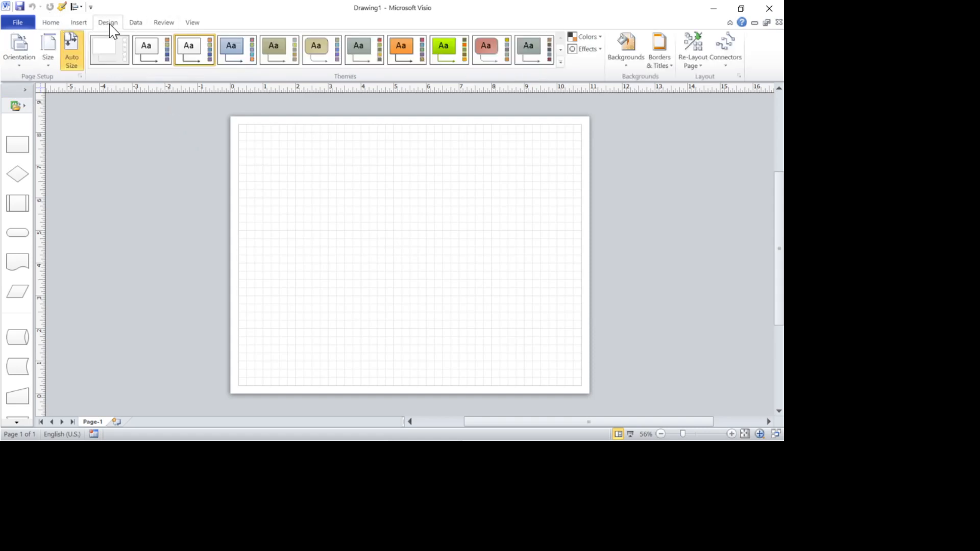
pyautogui.click(49, 71)
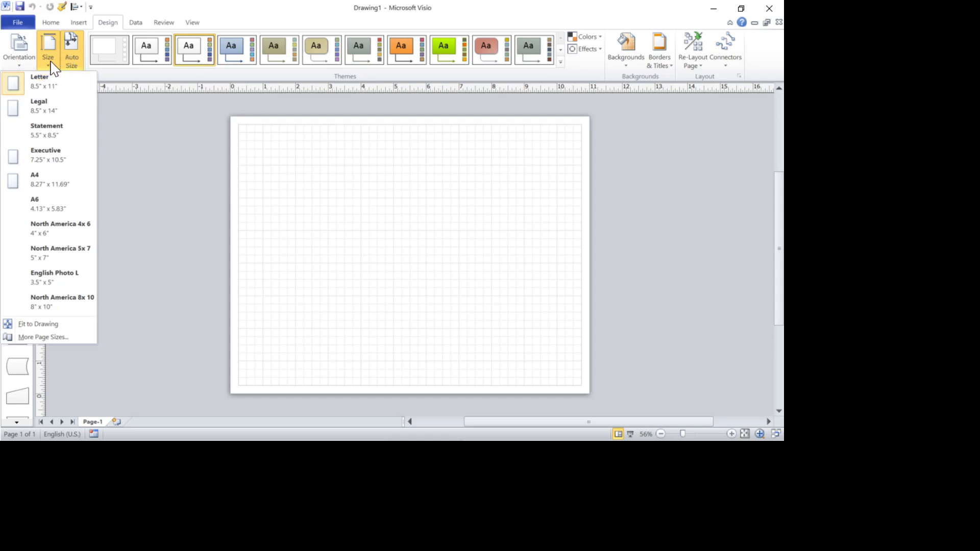
pyautogui.click(72, 59)
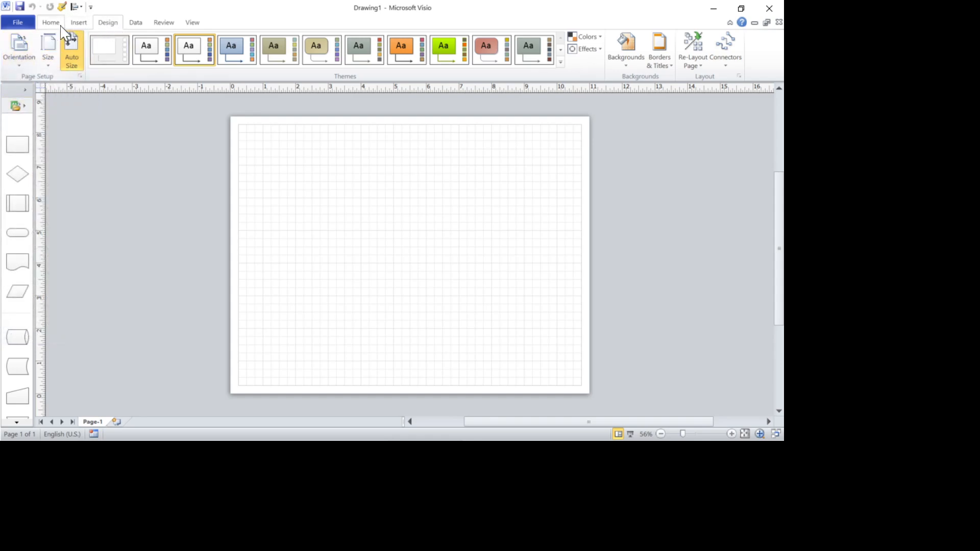
# - Cycle the drawing tool through Ellipse, Line, Freeform, Arc and Pencil, finishing with the Rectangle tool active
pyautogui.click(42, 24)
pyautogui.click(23, 23)
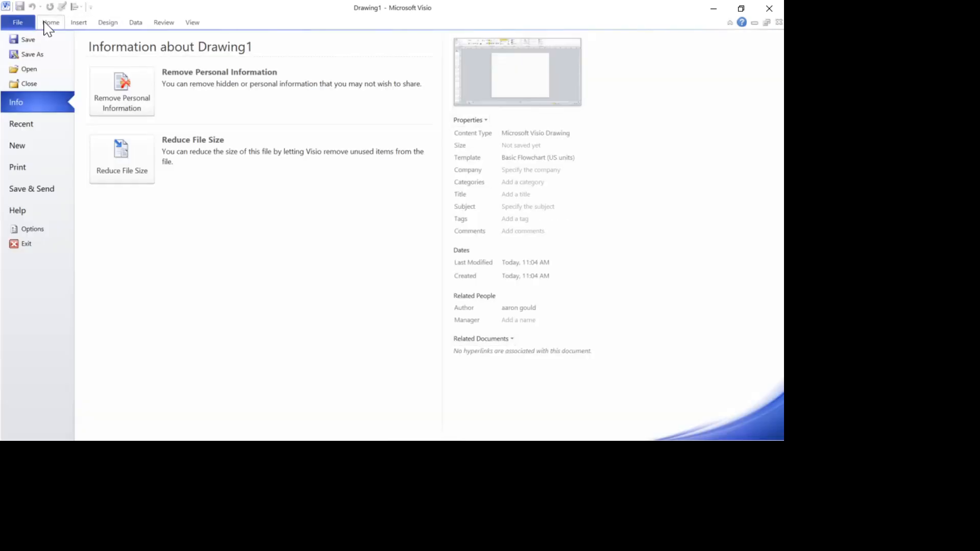
pyautogui.click(46, 24)
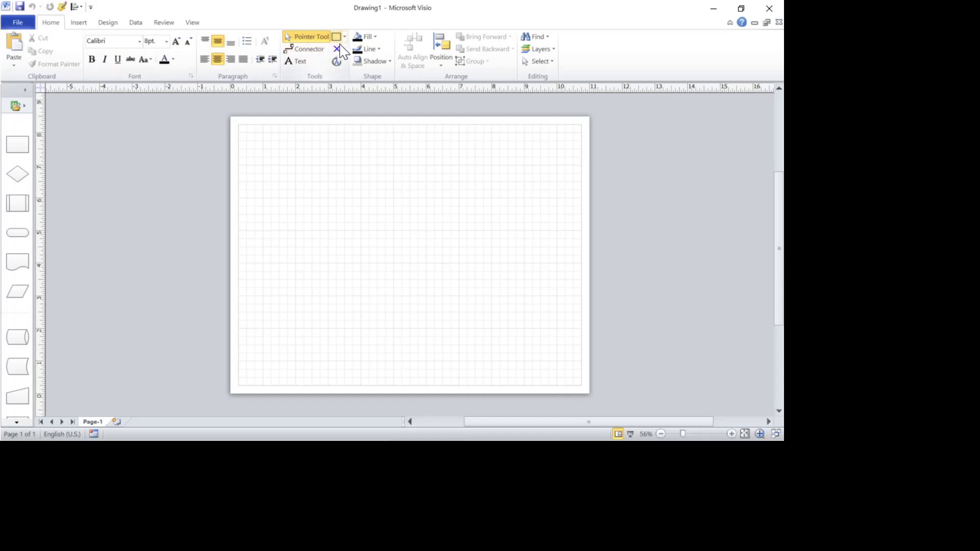
pyautogui.click(337, 39)
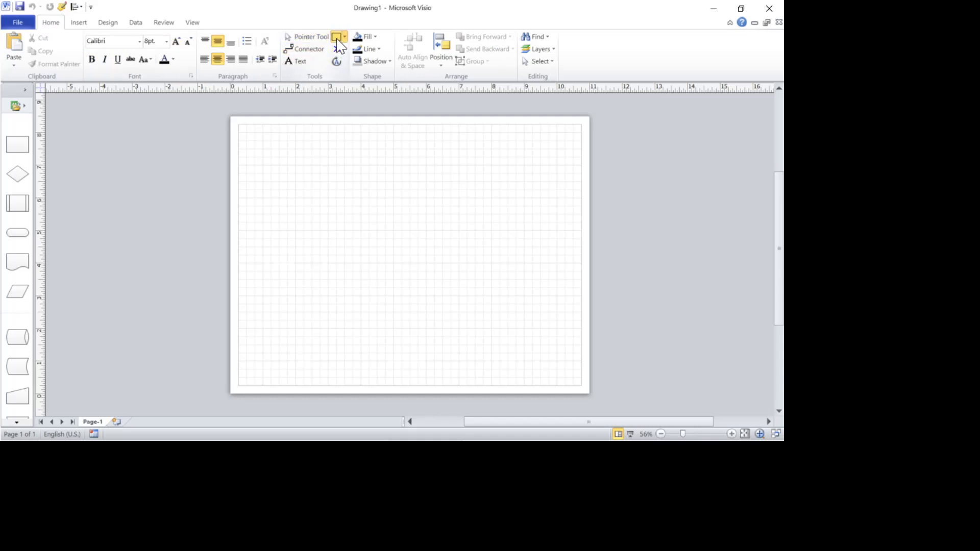
pyautogui.click(345, 38)
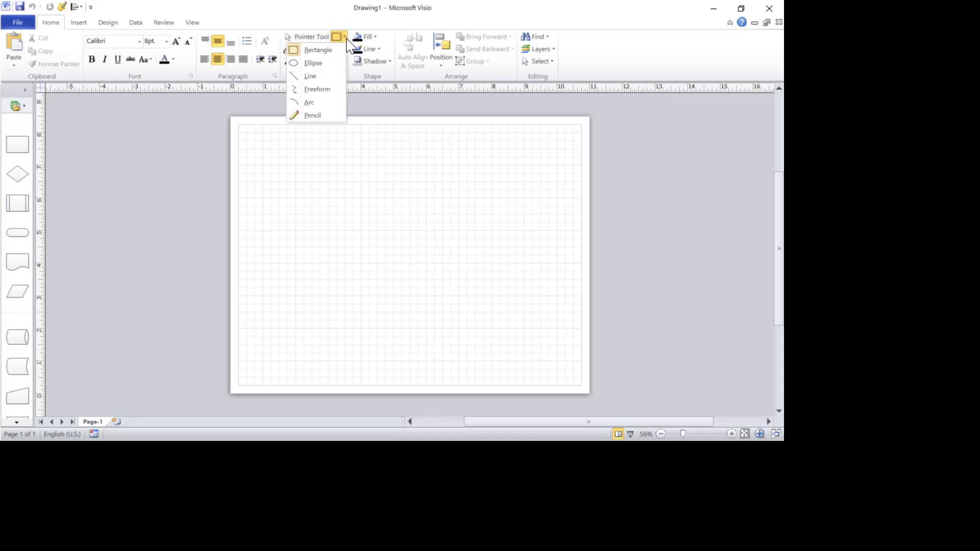
pyautogui.click(313, 63)
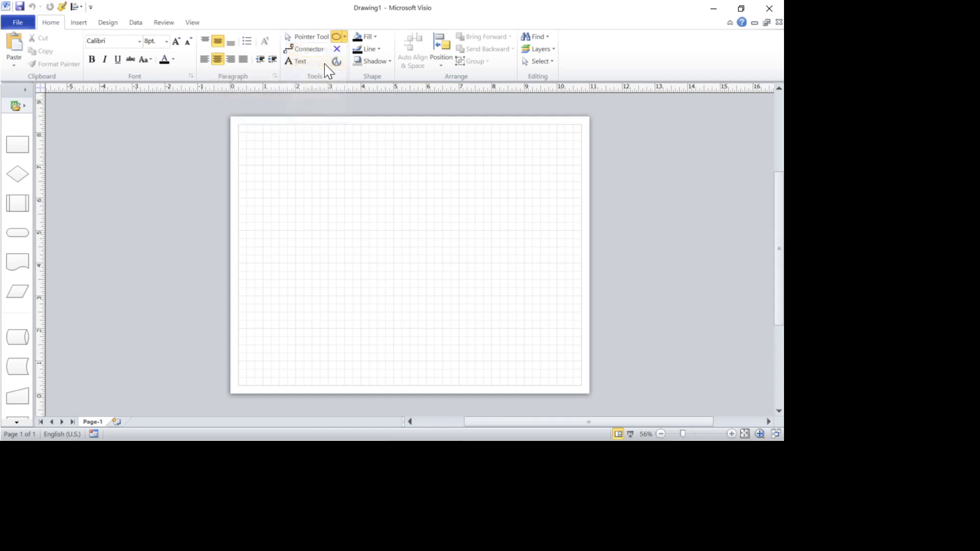
pyautogui.click(345, 37)
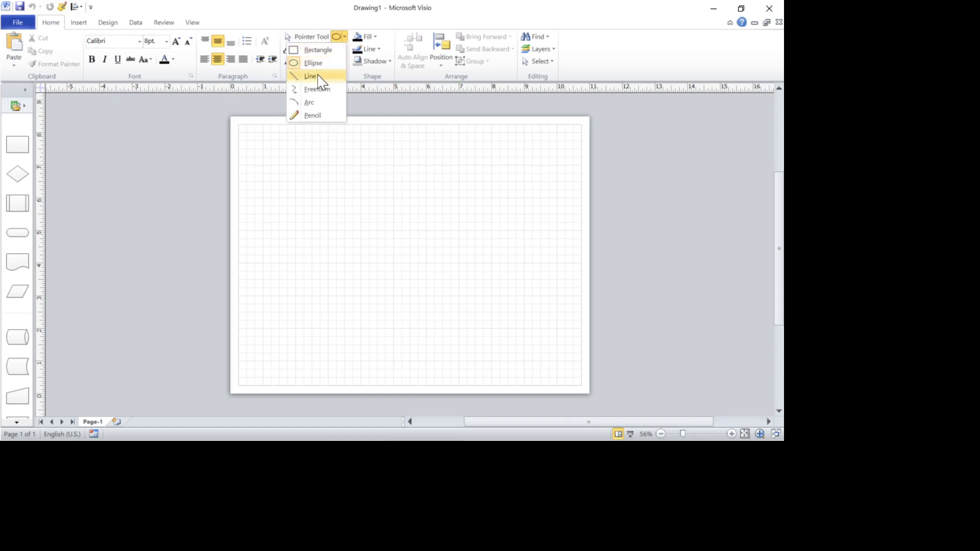
pyautogui.click(321, 76)
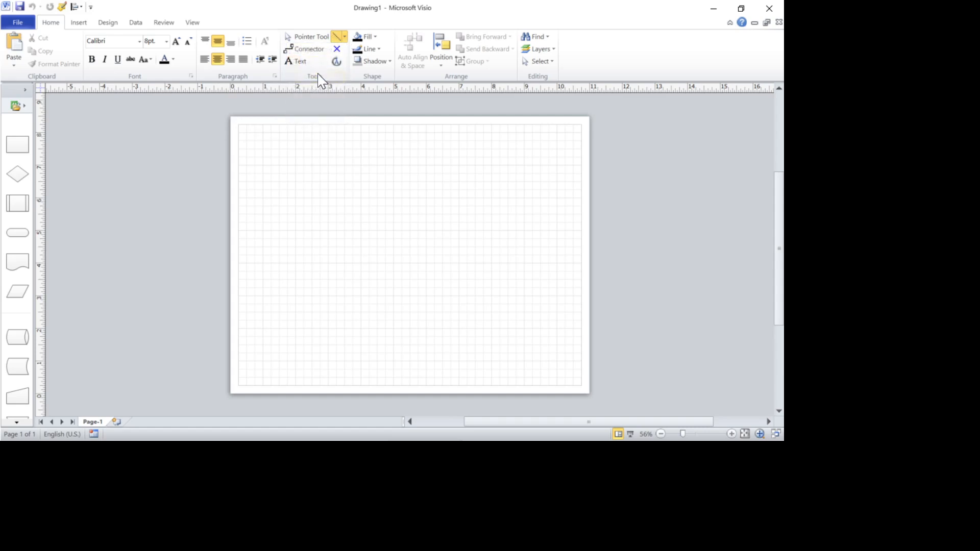
pyautogui.click(345, 38)
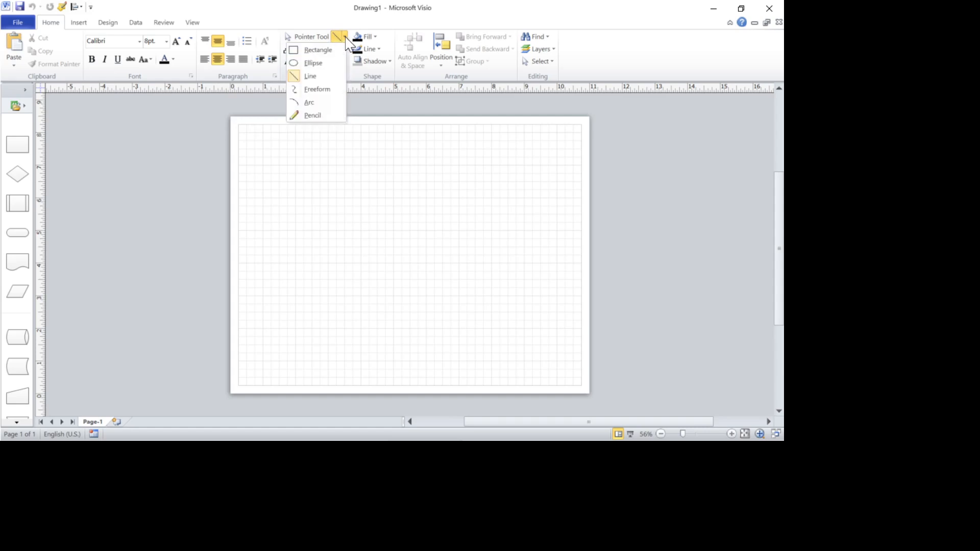
pyautogui.click(320, 90)
pyautogui.click(345, 37)
pyautogui.click(327, 103)
pyautogui.click(345, 37)
pyautogui.click(325, 115)
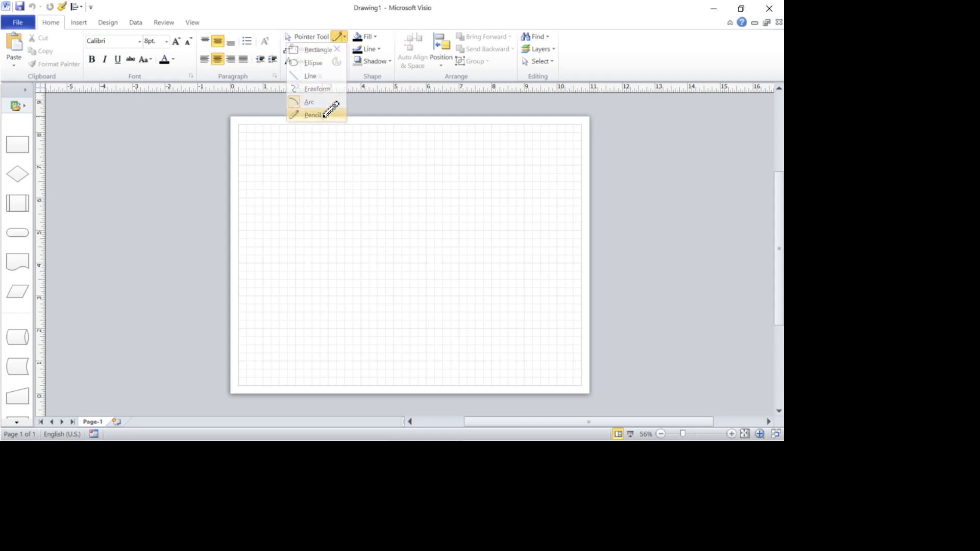
pyautogui.click(345, 37)
pyautogui.click(325, 53)
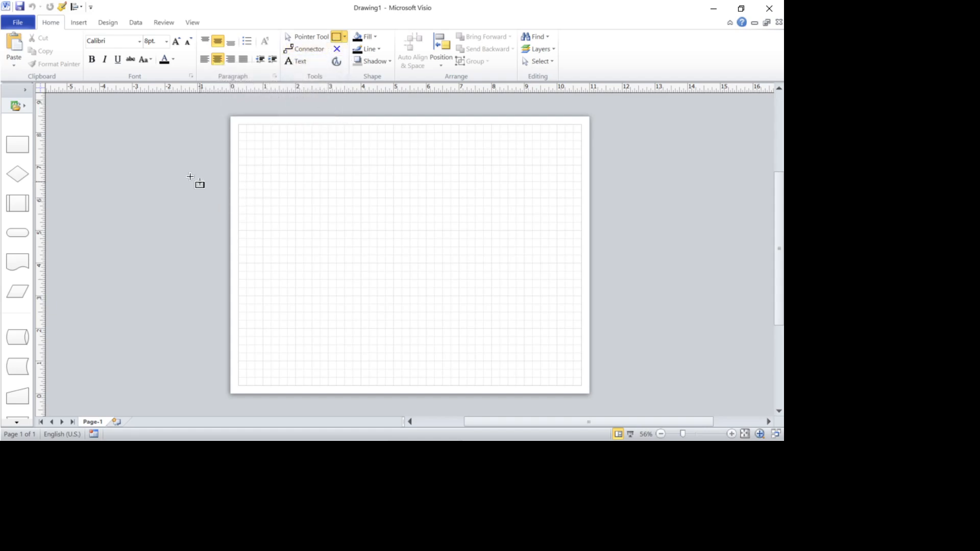
# - Draw two trial rectangles, about 6.125 by 4.625 in and about 4.25 by 3.563 in, undoing each one
pyautogui.moveTo(303, 156)
pyautogui.mouseDown()
pyautogui.moveTo(381, 234)
pyautogui.moveTo(504, 308)
pyautogui.mouseUp()
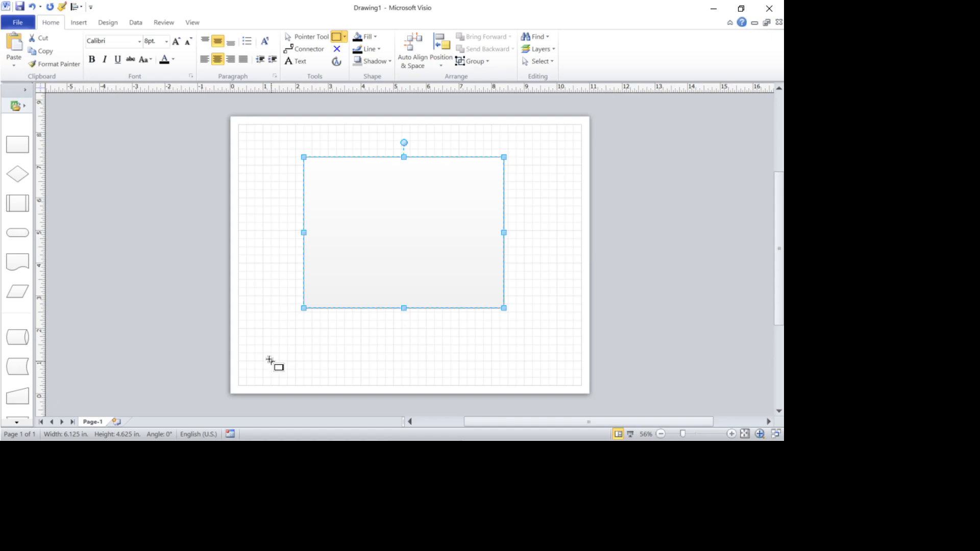
pyautogui.hotkey('ctrl', 'z')
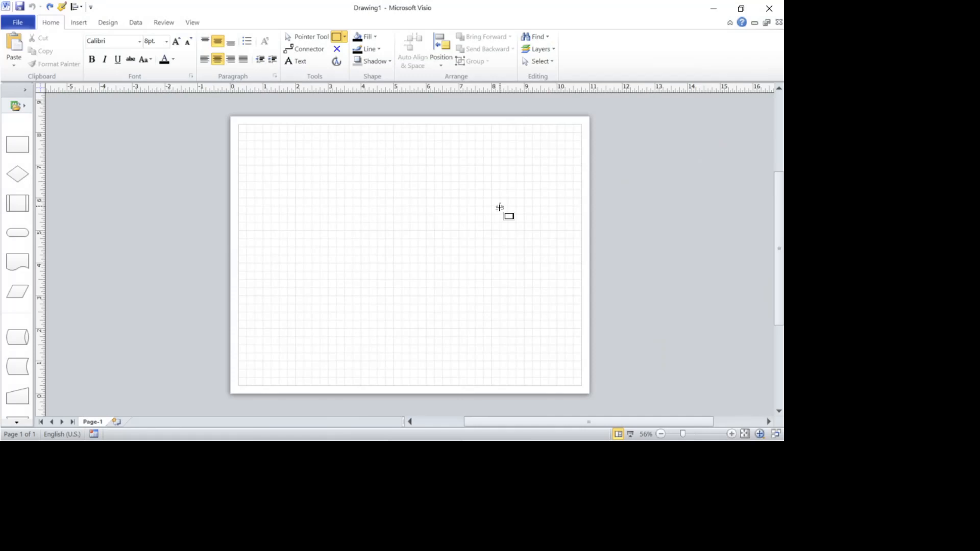
pyautogui.moveTo(295, 165); pyautogui.dragTo(434, 282)
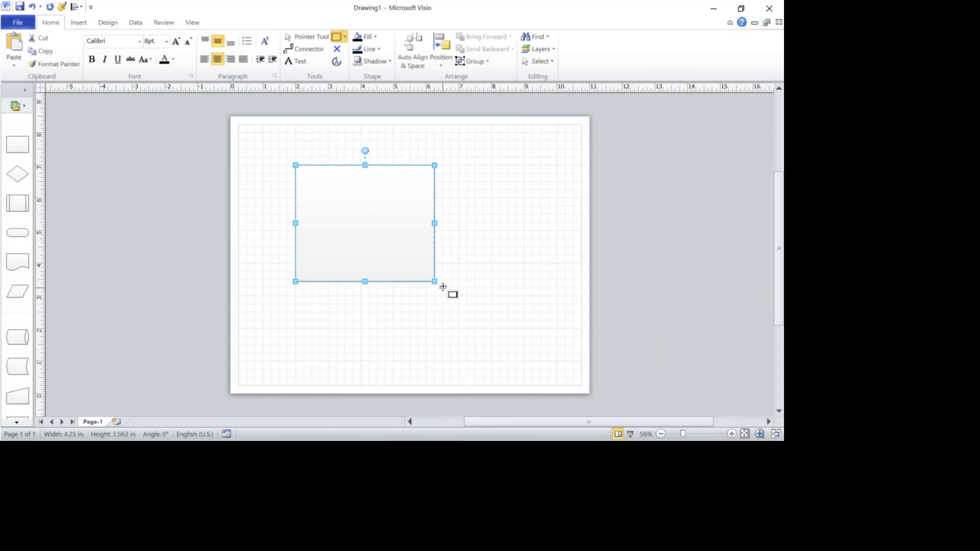
pyautogui.hotkey('ctrl', 'z')
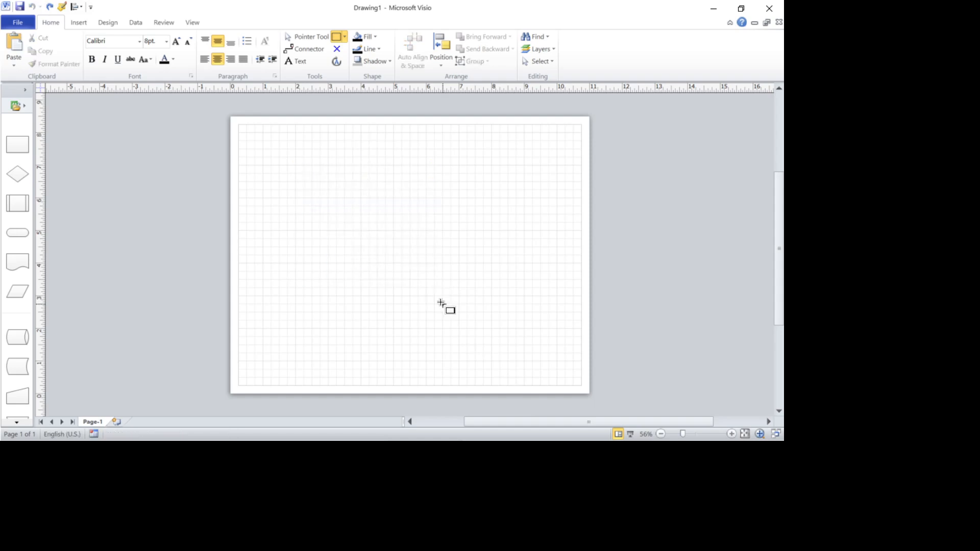
# - Draw four separate rectangles of different sizes across the page and undo all of them
pyautogui.moveTo(255, 140); pyautogui.dragTo(353, 222)
pyautogui.moveTo(385, 173); pyautogui.dragTo(492, 247)
pyautogui.moveTo(292, 279); pyautogui.dragTo(357, 329)
pyautogui.moveTo(426, 294)
pyautogui.mouseDown()
pyautogui.moveTo(451, 319)
pyautogui.moveTo(524, 345)
pyautogui.mouseUp()
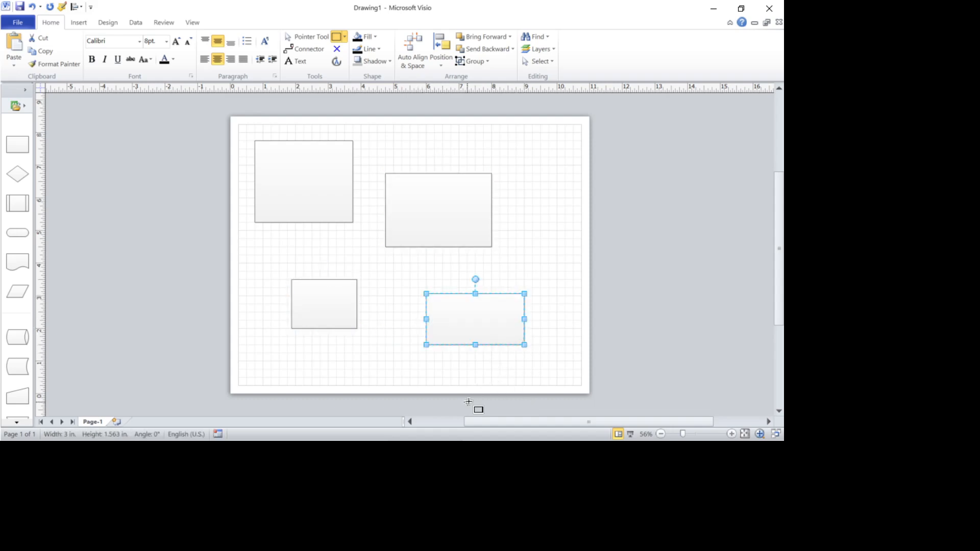
pyautogui.hotkey('ctrl', 'z')
pyautogui.hotkey('ctrl', 'z')
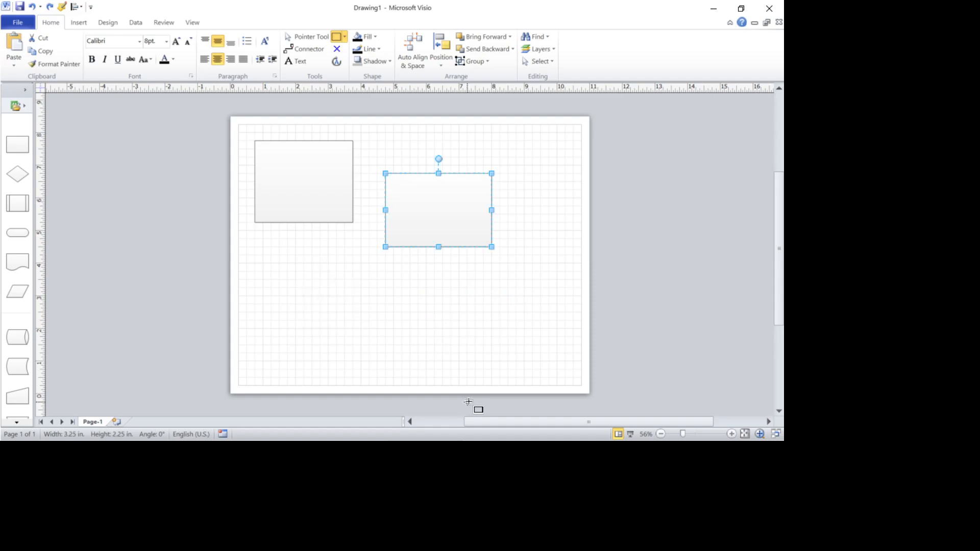
pyautogui.hotkey('ctrl', 'z')
pyautogui.hotkey('ctrl', 'z')
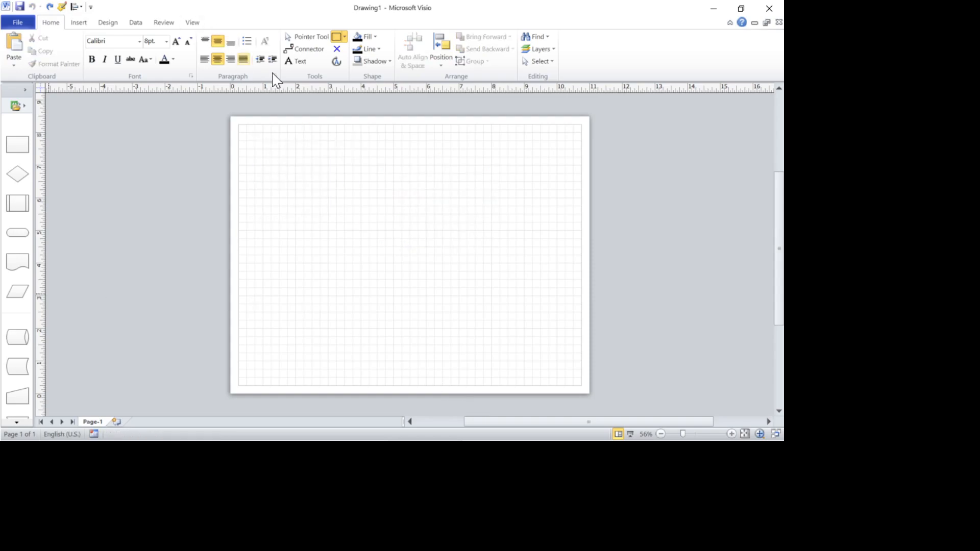
# - Draw a rectangle about 13.25 by 3.313 in that extends past the page's right edge, and undo it
pyautogui.moveTo(255, 173); pyautogui.dragTo(687, 282)
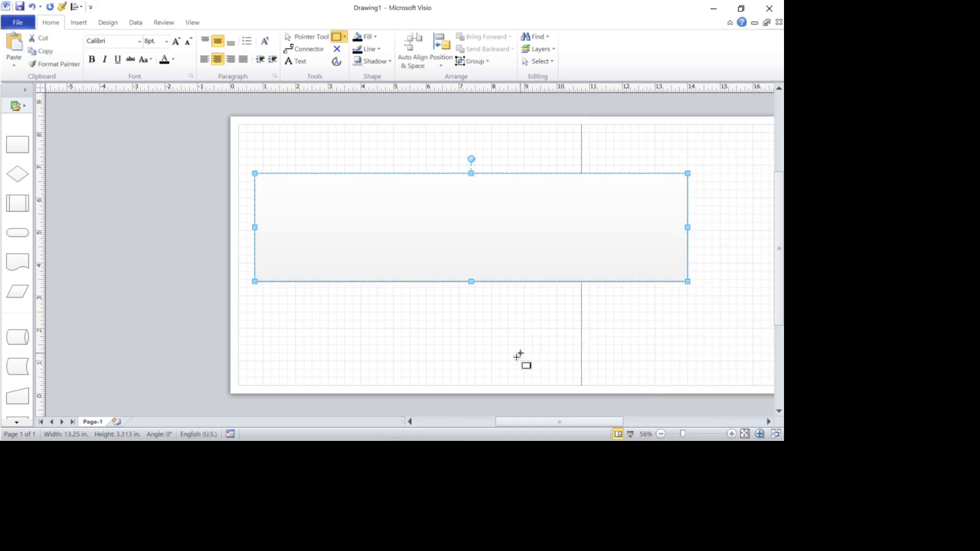
pyautogui.moveTo(527, 423)
pyautogui.mouseDown()
pyautogui.moveTo(572, 422)
pyautogui.moveTo(554, 422)
pyautogui.mouseUp()
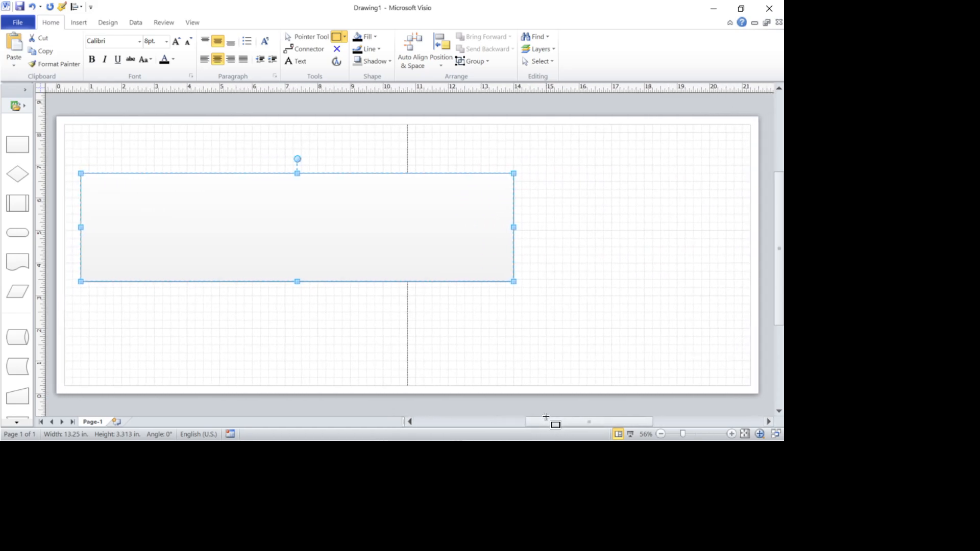
pyautogui.hotkey('ctrl', 'z')
# - Draw three rectangles on the page: one upper left, one right of centre, and one about 2.187 by 1.25 in below them
pyautogui.moveTo(289, 165); pyautogui.dragTo(349, 234)
pyautogui.moveTo(410, 197)
pyautogui.mouseDown()
pyautogui.moveTo(440, 239)
pyautogui.moveTo(467, 255)
pyautogui.mouseUp()
pyautogui.moveTo(310, 292); pyautogui.dragTo(381, 333)
# - Draw a rectangle about 2.273 by 2.281 in outside the page's left edge, and undo it
pyautogui.moveTo(112, 173); pyautogui.dragTo(186, 248)
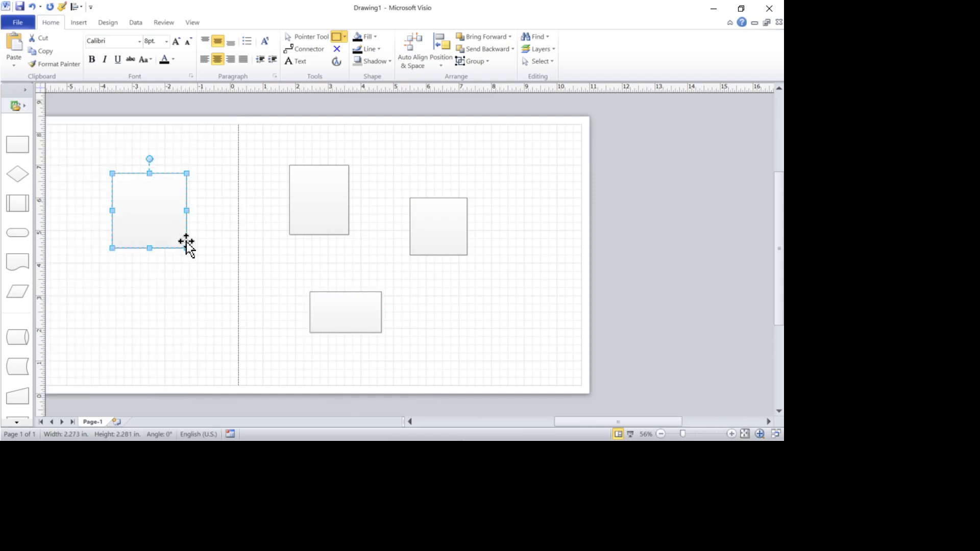
pyautogui.hotkey('ctrl', 'z')
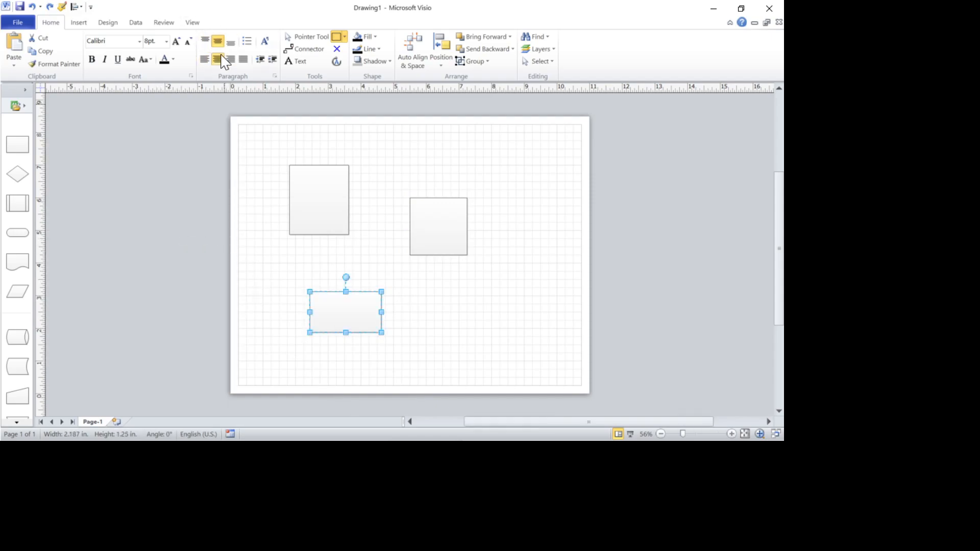
# - Switch to the Pointer tool, turn off Auto Size for the page, and deselect the rectangle
pyautogui.click(304, 37)
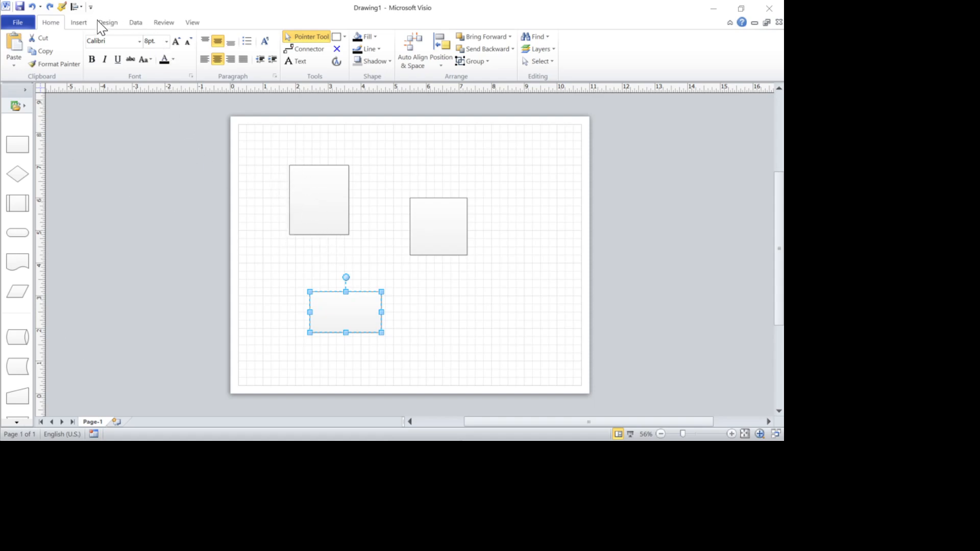
pyautogui.click(110, 24)
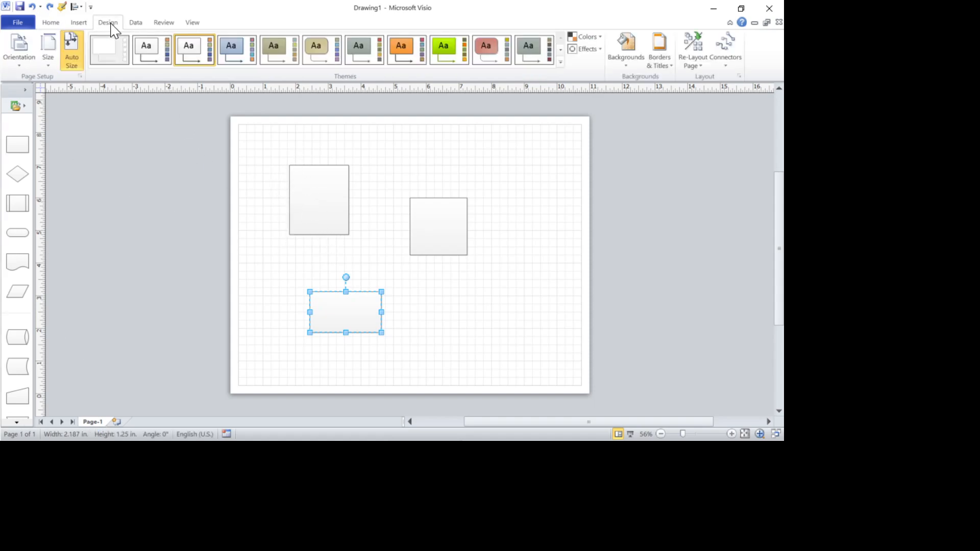
pyautogui.click(71, 61)
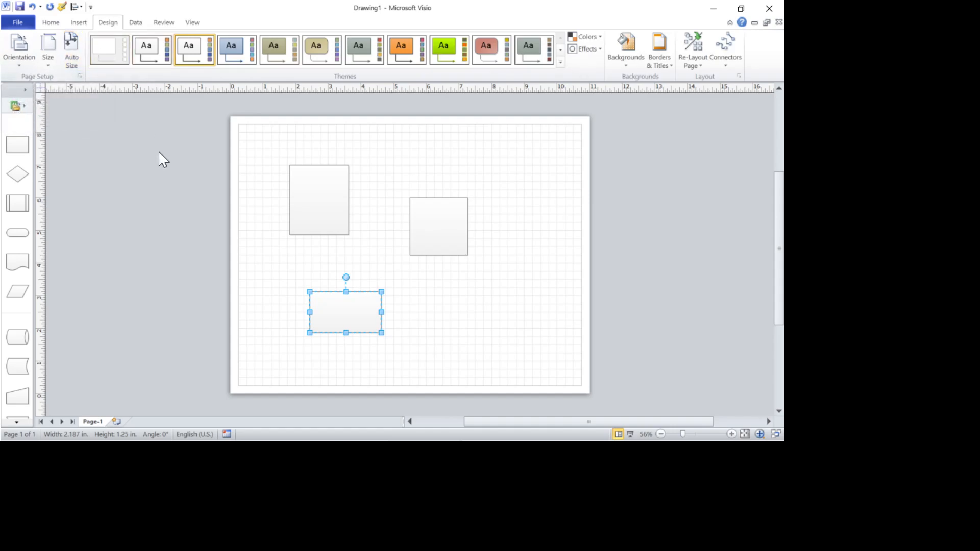
pyautogui.click(71, 60)
pyautogui.click(91, 148)
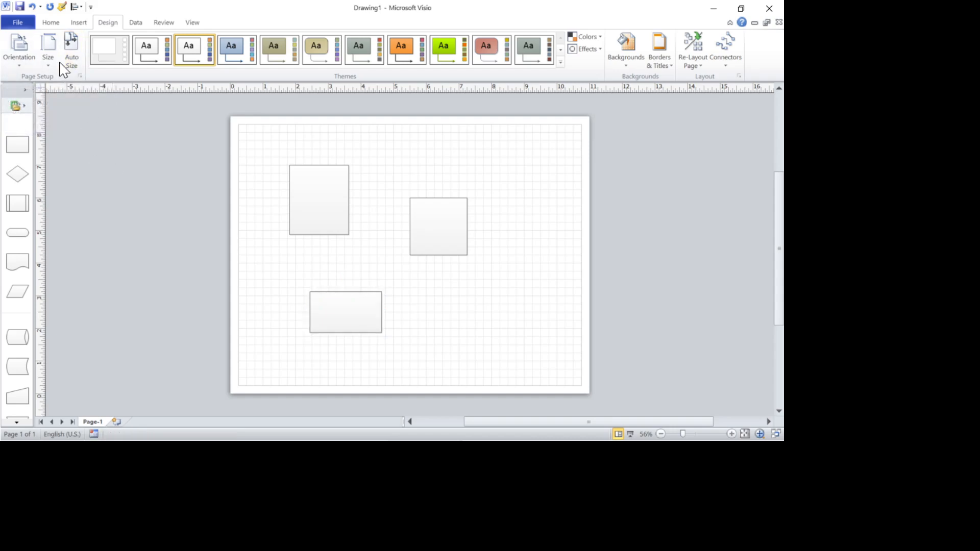
# - Move the lowest rectangle off the page to its left and place an aligned copy directly beneath it
pyautogui.moveTo(368, 316); pyautogui.dragTo(159, 247)
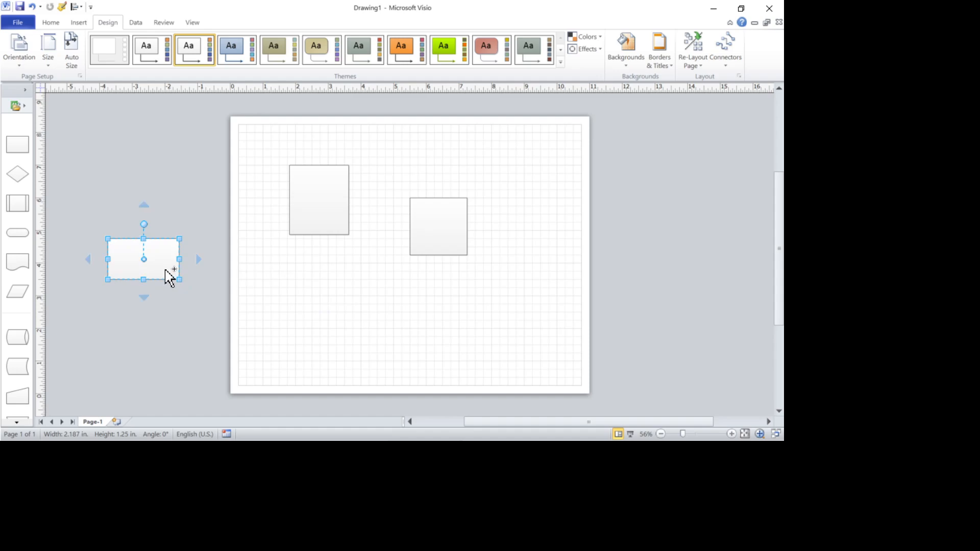
pyautogui.moveTo(165, 270); pyautogui.dragTo(171, 338)
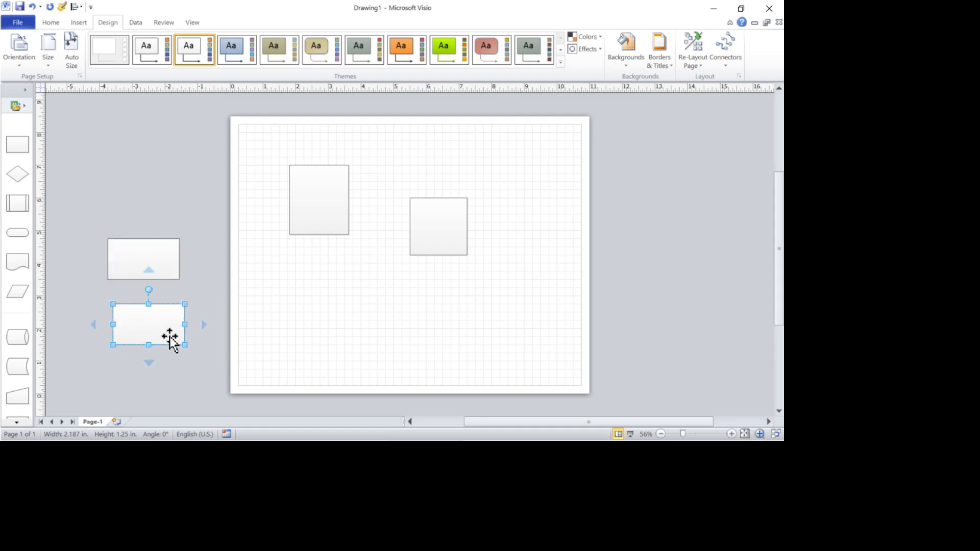
pyautogui.click(211, 265)
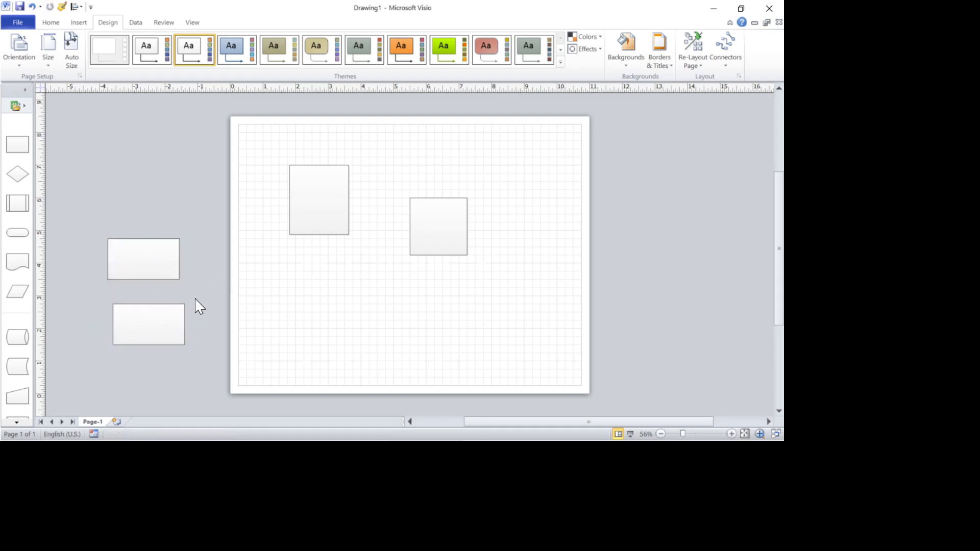
pyautogui.moveTo(158, 331); pyautogui.dragTo(154, 310)
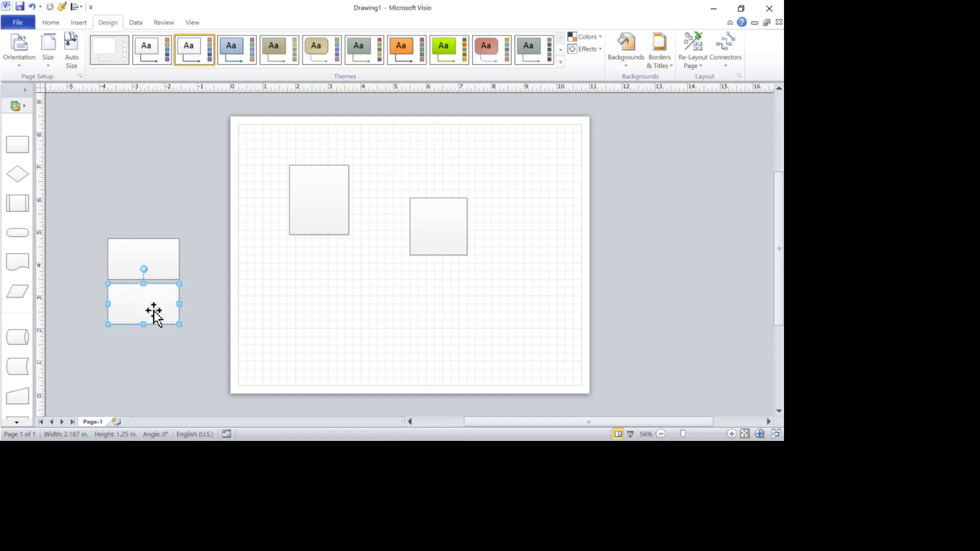
# - Duplicate the two off-page rectangles together and place the copied pair directly above the originals
pyautogui.moveTo(88, 216); pyautogui.dragTo(188, 341)
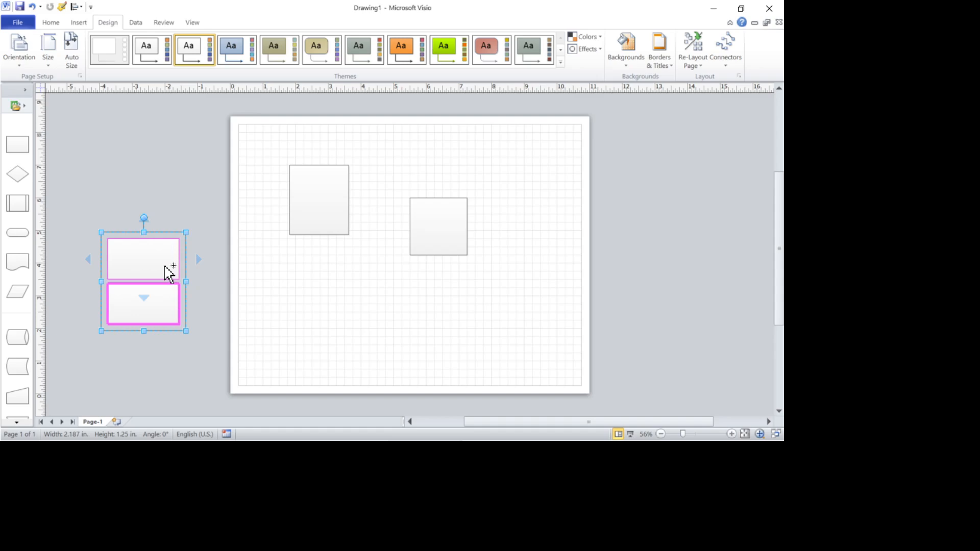
pyautogui.moveTo(169, 274); pyautogui.dragTo(164, 167)
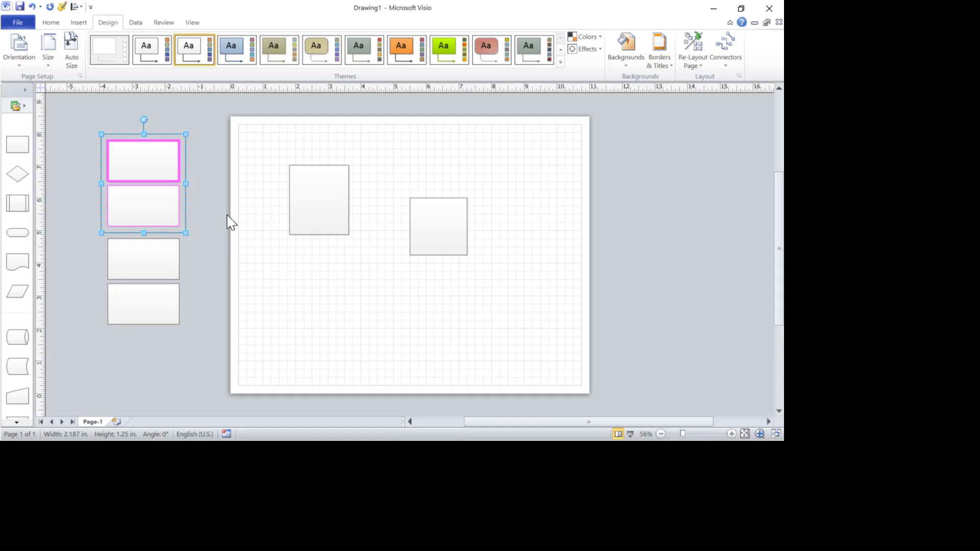
# - Delete the four rectangles left of the page, undoing the deletion once before repeating it
pyautogui.click(228, 243)
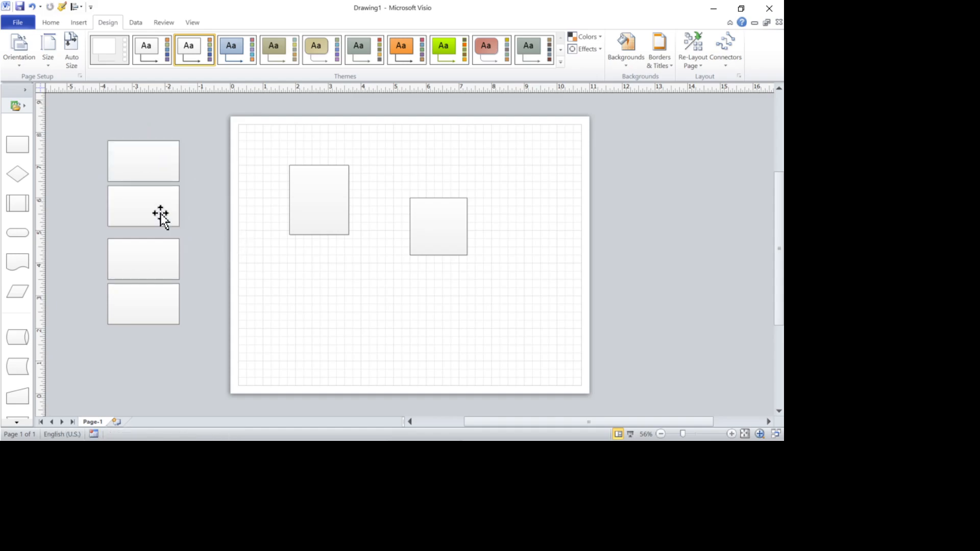
pyautogui.moveTo(74, 124); pyautogui.dragTo(207, 345)
pyautogui.press('Delete')
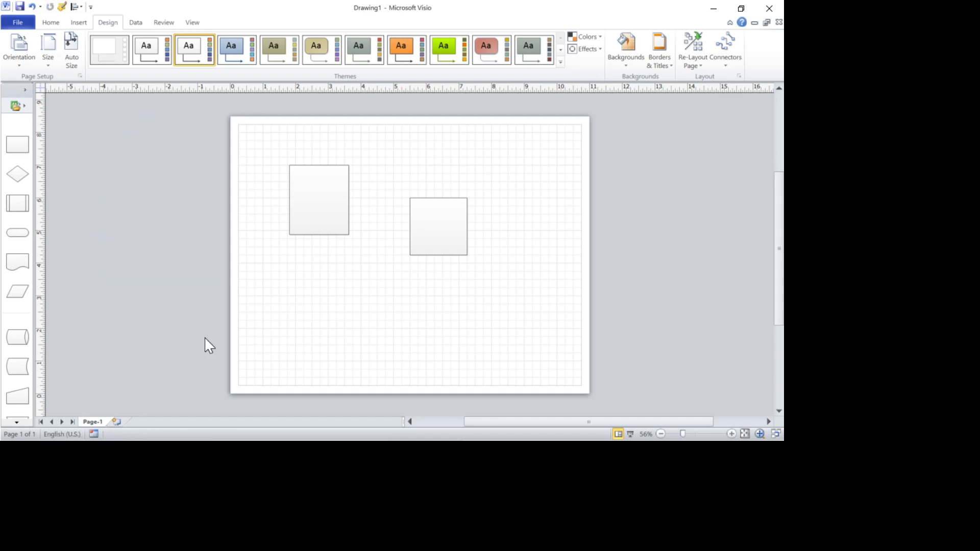
pyautogui.hotkey('ctrl', 'z')
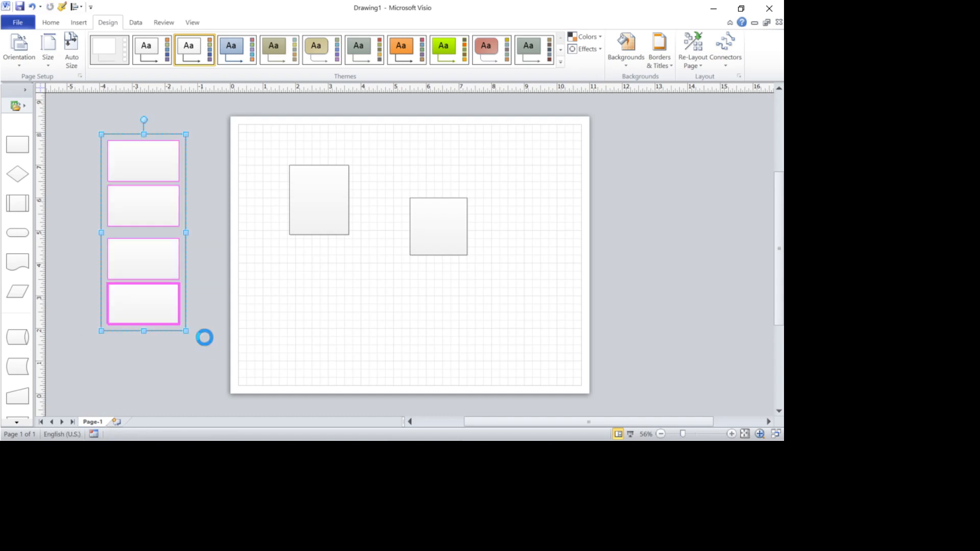
pyautogui.rightClick(143, 208)
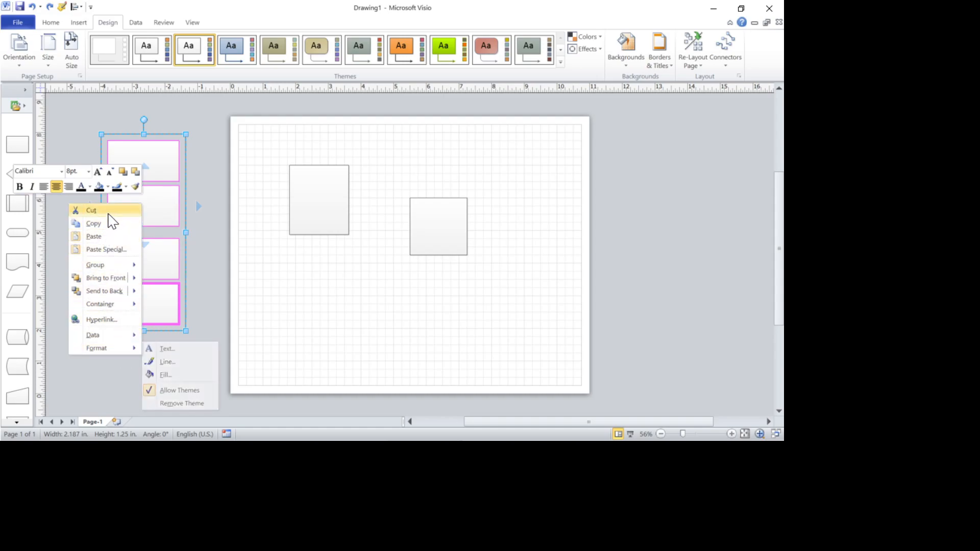
pyautogui.click(206, 200)
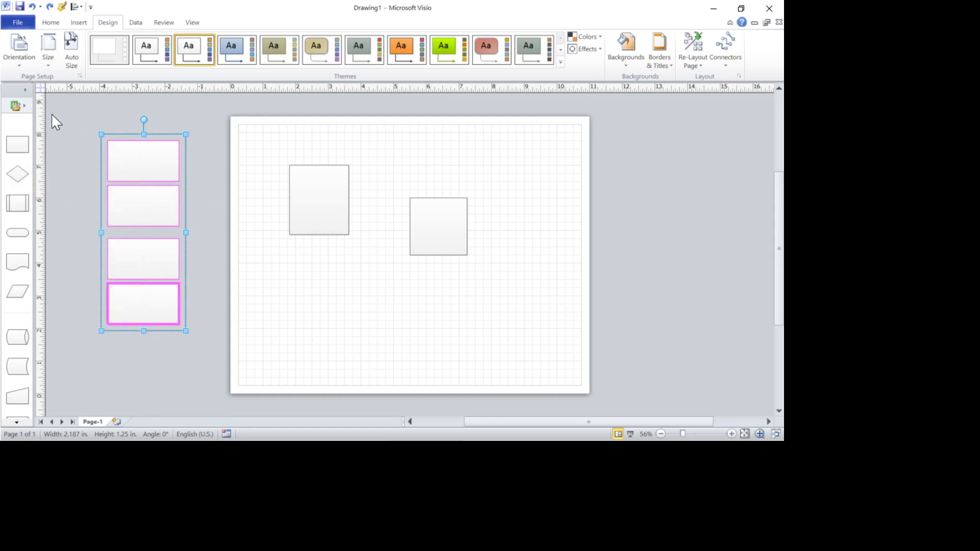
pyautogui.press('Delete')
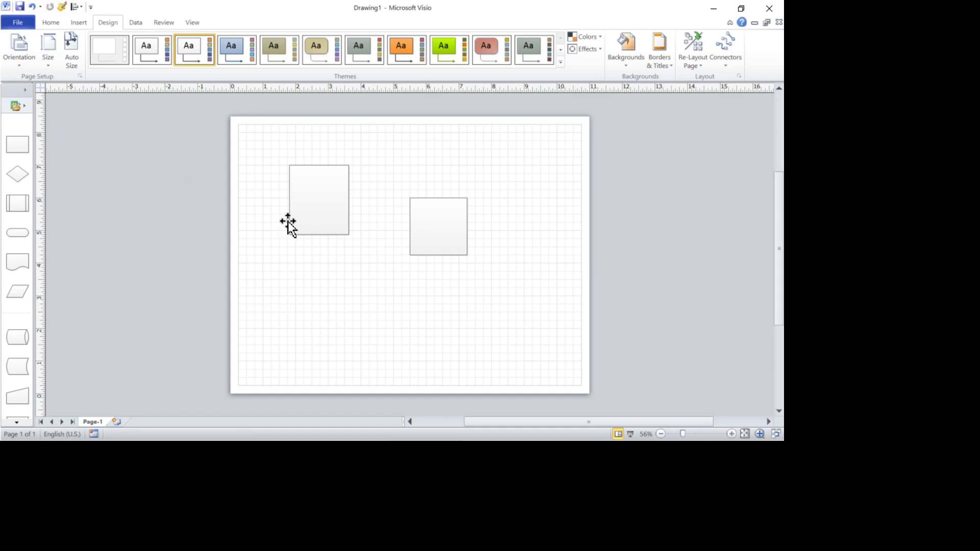
# - Shrink the left rectangle on the page from two opposite corners to about 0.316 by 0.371 in
pyautogui.click(325, 199)
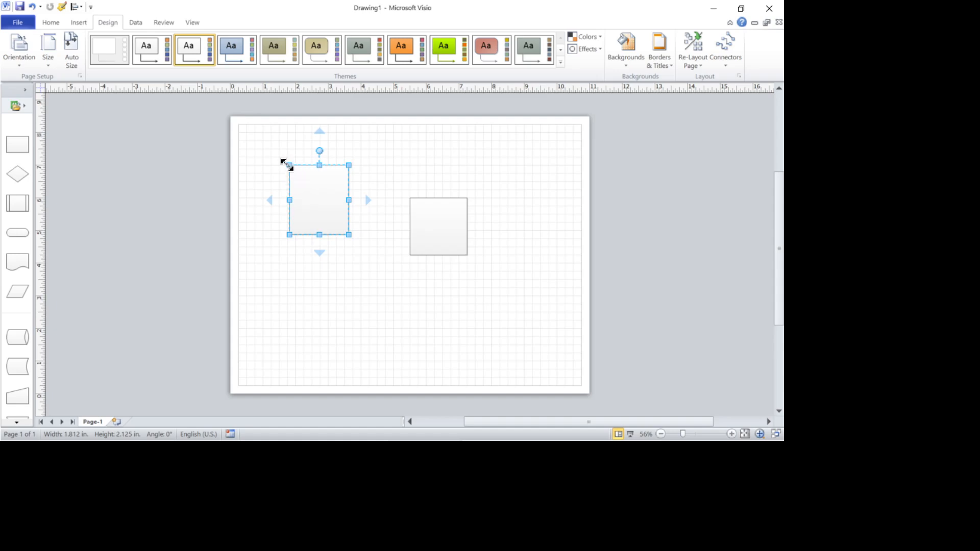
pyautogui.moveTo(287, 164); pyautogui.dragTo(306, 184)
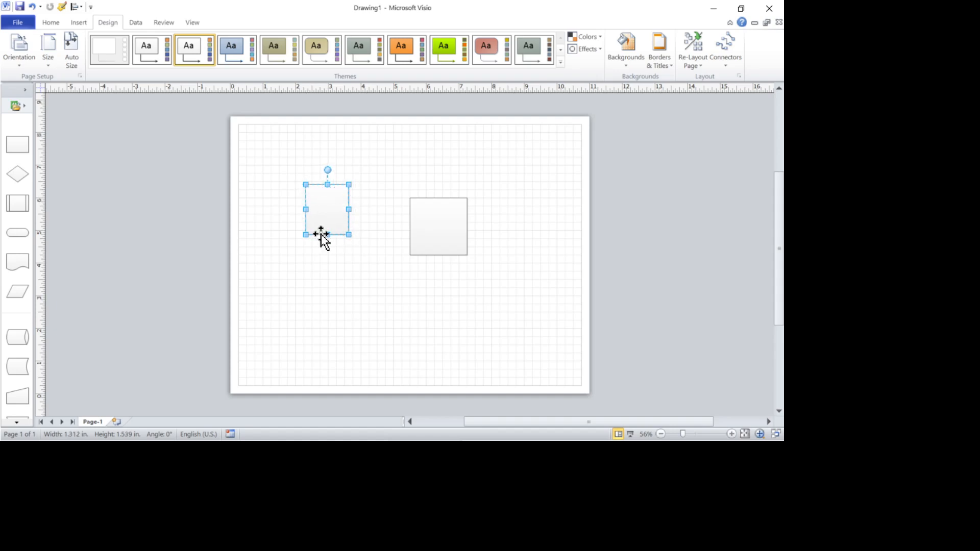
pyautogui.moveTo(349, 235); pyautogui.dragTo(316, 206)
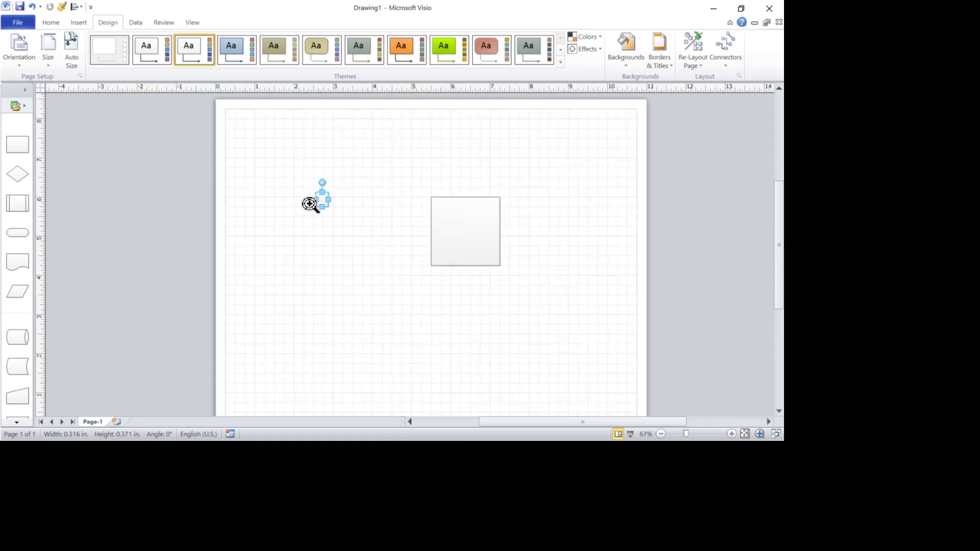
# - Inspect the tiny rectangle up close at up to 400% zoom
pyautogui.keyDown('ctrl'); pyautogui.keyDown('shift'); pyautogui.click(332, 198); pyautogui.keyUp('shift'); pyautogui.keyUp('ctrl')
pyautogui.keyDown('ctrl'); pyautogui.keyDown('shift'); pyautogui.click(331, 198); pyautogui.keyUp('shift'); pyautogui.keyUp('ctrl')
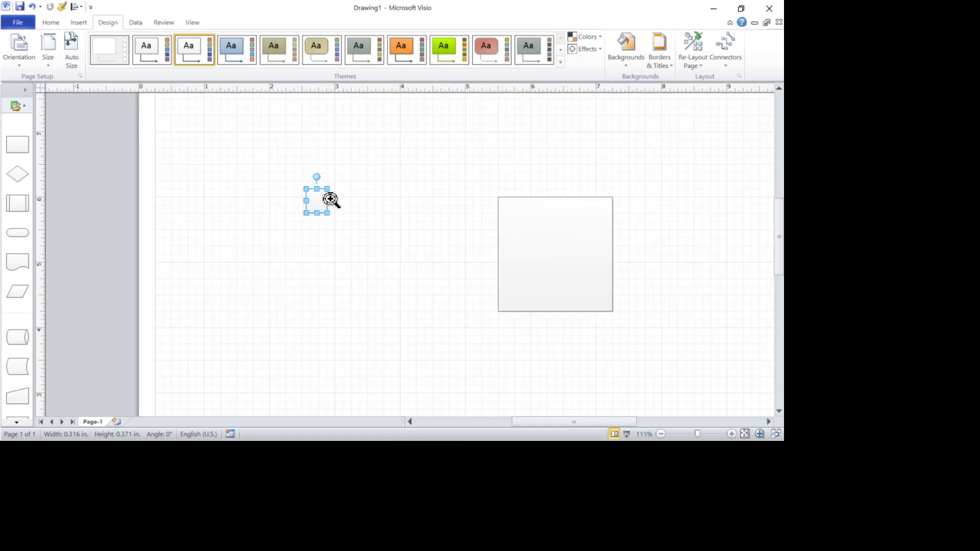
pyautogui.keyDown('ctrl'); pyautogui.keyDown('shift'); pyautogui.click(331, 199); pyautogui.keyUp('shift'); pyautogui.keyUp('ctrl')
pyautogui.keyDown('ctrl'); pyautogui.keyDown('shift'); pyautogui.click(330, 199); pyautogui.keyUp('shift'); pyautogui.keyUp('ctrl')
pyautogui.keyDown('ctrl'); pyautogui.keyDown('shift'); pyautogui.click(330, 199); pyautogui.keyUp('shift'); pyautogui.keyUp('ctrl')
pyautogui.keyDown('ctrl'); pyautogui.keyDown('shift'); pyautogui.click(330, 199); pyautogui.keyUp('shift'); pyautogui.keyUp('ctrl')
pyautogui.keyDown('ctrl'); pyautogui.keyDown('shift'); pyautogui.click(331, 199); pyautogui.keyUp('shift'); pyautogui.keyUp('ctrl')
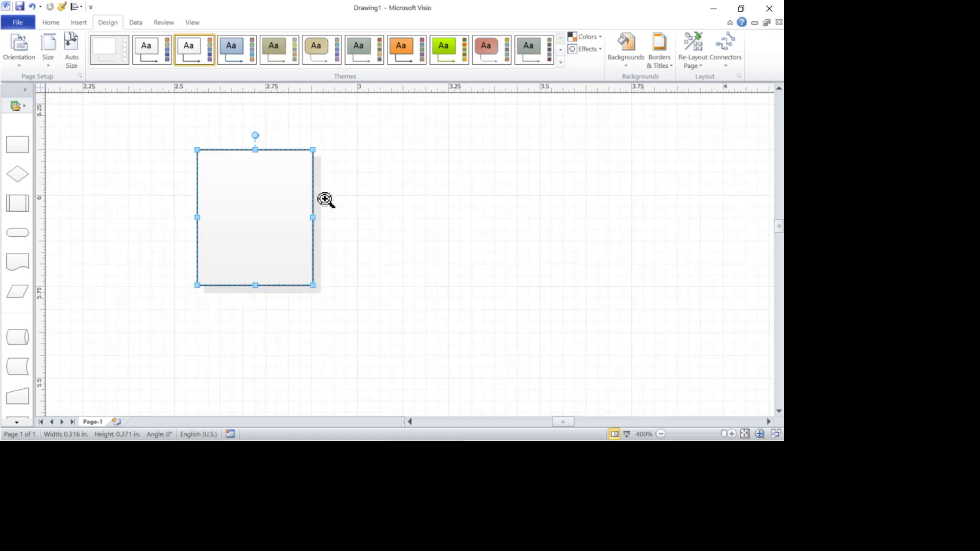
pyautogui.keyDown('ctrl'); pyautogui.keyDown('shift'); pyautogui.click(220, 199); pyautogui.keyUp('shift'); pyautogui.keyUp('ctrl')
pyautogui.keyDown('ctrl'); pyautogui.keyDown('shift'); pyautogui.click(221, 199); pyautogui.keyUp('shift'); pyautogui.keyUp('ctrl')
pyautogui.keyDown('ctrl'); pyautogui.keyDown('shift'); pyautogui.click(221, 199); pyautogui.keyUp('shift'); pyautogui.keyUp('ctrl')
pyautogui.keyDown('ctrl'); pyautogui.keyDown('shift'); pyautogui.click(220, 199); pyautogui.keyUp('shift'); pyautogui.keyUp('ctrl')
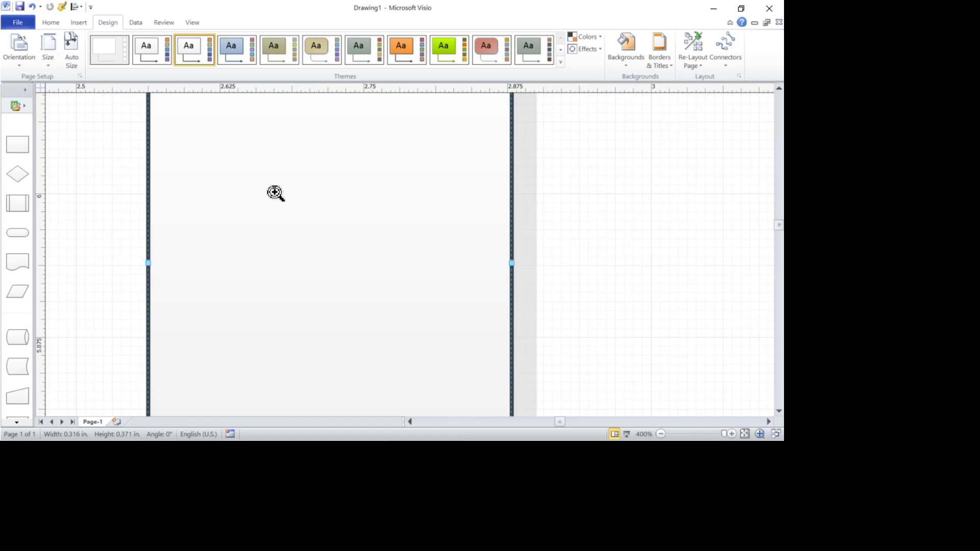
# - View the drawing and its surroundings from far out, down to 10% zoom, and return to 67%
pyautogui.scroll(-6, 275, 193)
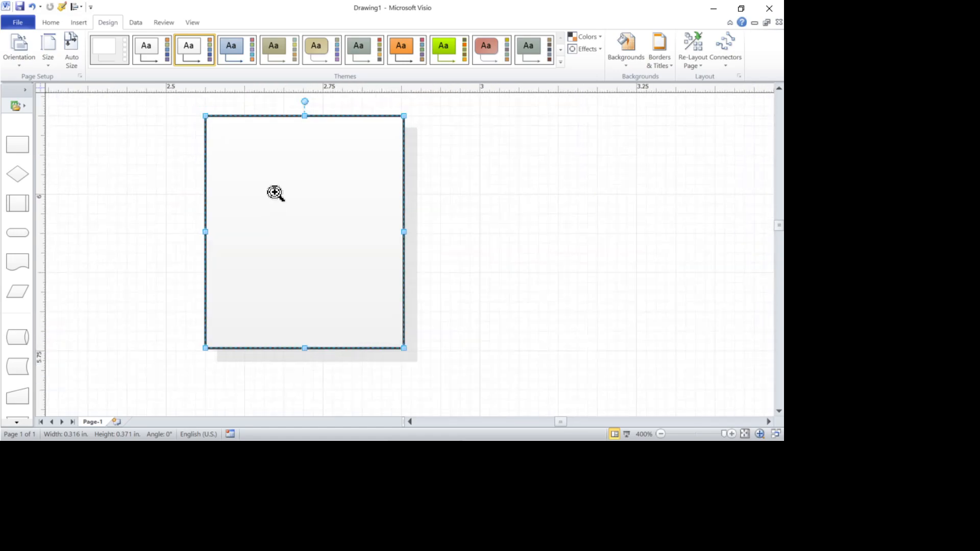
pyautogui.scroll(-8, 275, 193)
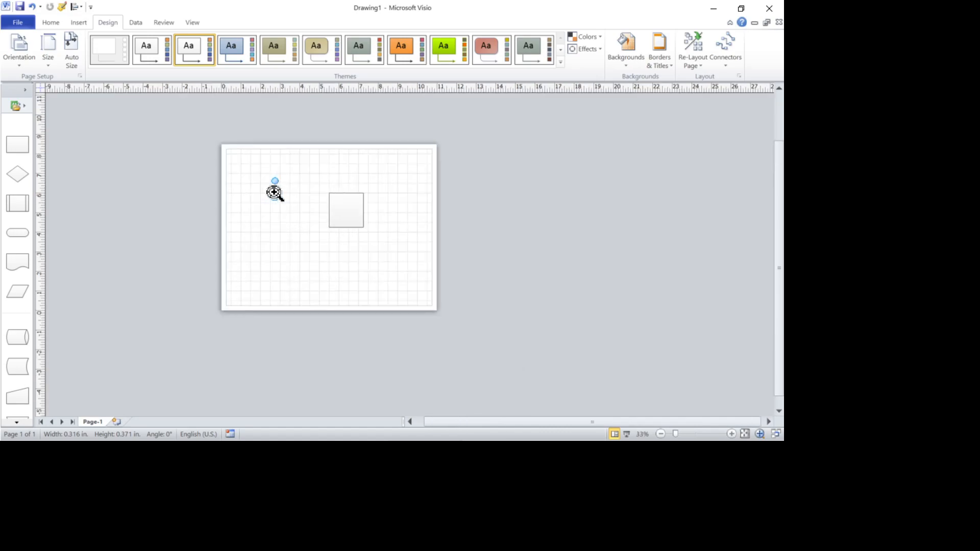
pyautogui.scroll(-6, 275, 193)
pyautogui.scroll(-8, 275, 193)
pyautogui.scroll(-2, 274, 193)
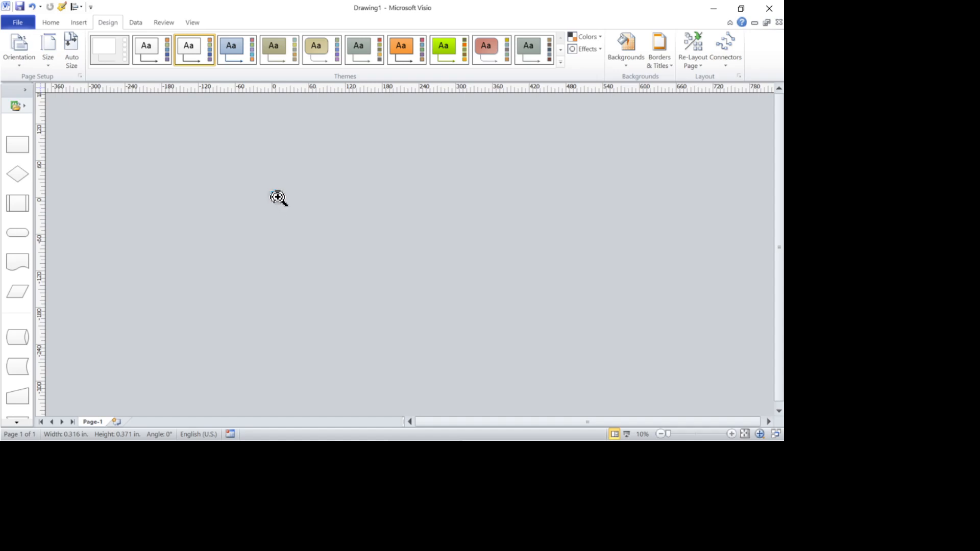
pyautogui.scroll(3, 276, 198)
pyautogui.scroll(3, 269, 202)
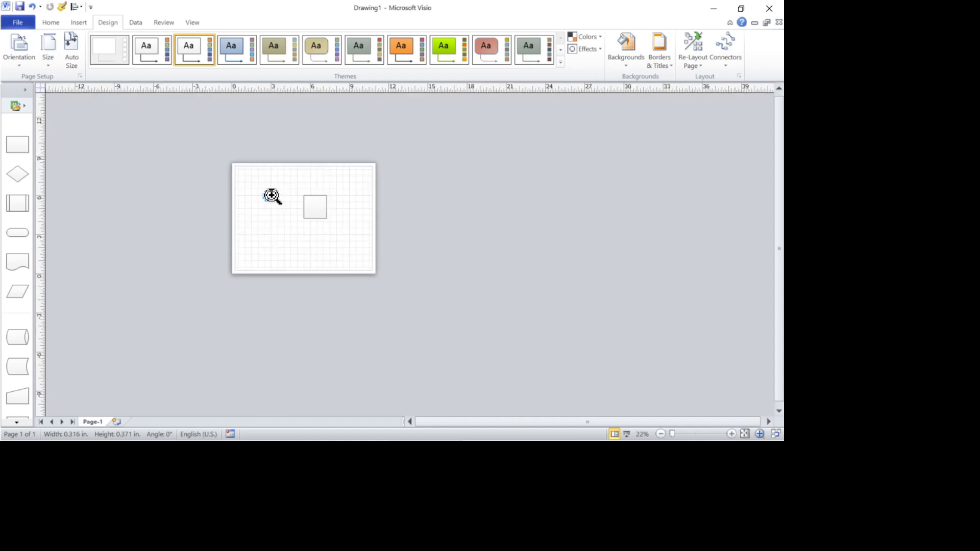
pyautogui.scroll(4, 269, 202)
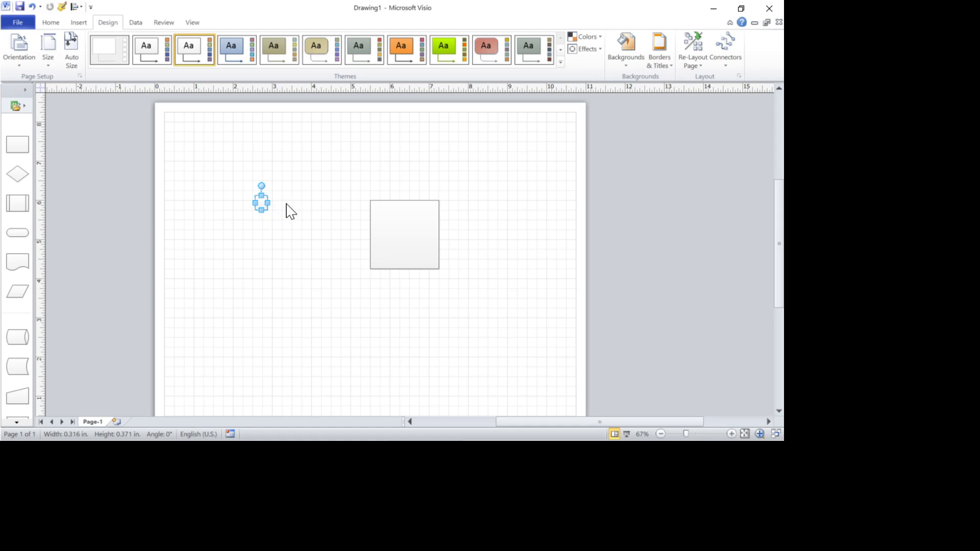
# - Enlarge the small rectangle to about 0.813 by 0.953 in, and narrow and shorten it from its right and top sides
pyautogui.keyDown('ctrl'); pyautogui.keyDown('shift'); pyautogui.click(276, 204); pyautogui.keyUp('shift'); pyautogui.keyUp('ctrl')
pyautogui.keyDown('ctrl'); pyautogui.keyDown('shift'); pyautogui.click(275, 198); pyautogui.keyUp('shift'); pyautogui.keyUp('ctrl')
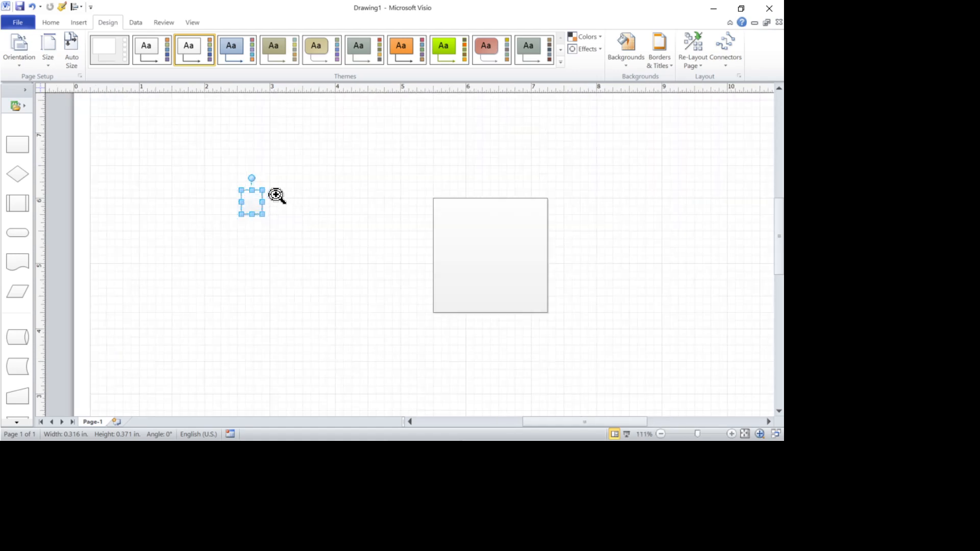
pyautogui.keyDown('ctrl'); pyautogui.keyDown('shift'); pyautogui.click(277, 194); pyautogui.keyUp('shift'); pyautogui.keyUp('ctrl')
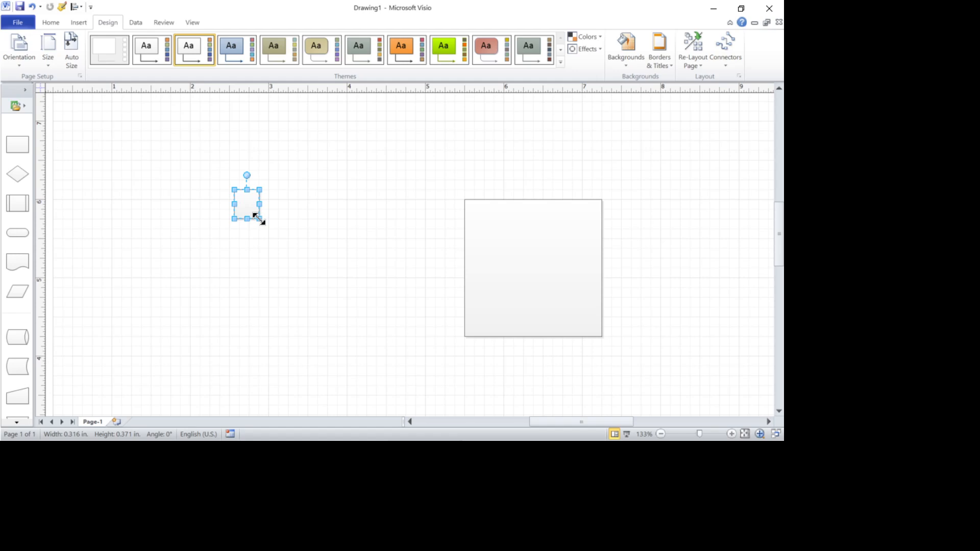
pyautogui.moveTo(260, 219); pyautogui.dragTo(300, 268)
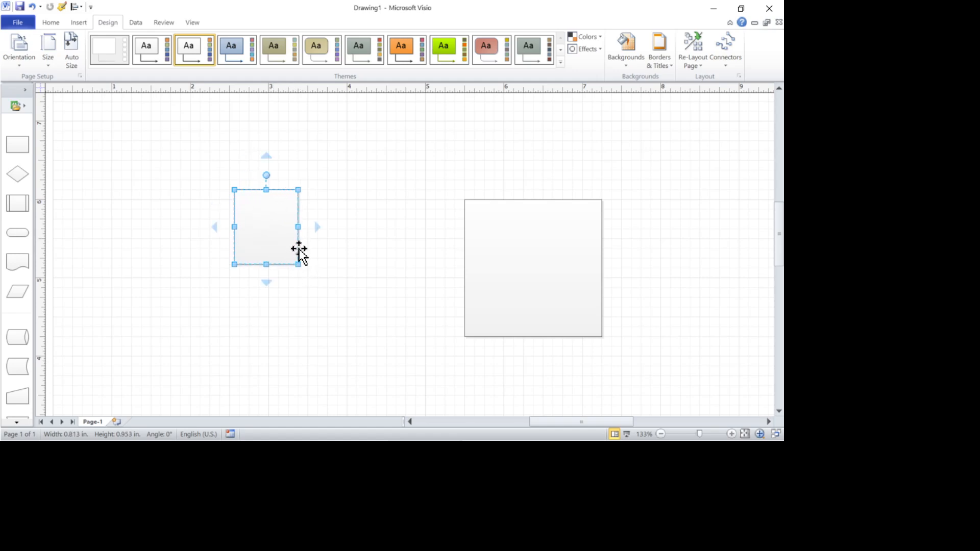
pyautogui.moveTo(298, 229); pyautogui.dragTo(255, 228)
pyautogui.moveTo(245, 190); pyautogui.dragTo(245, 238)
pyautogui.click(301, 251)
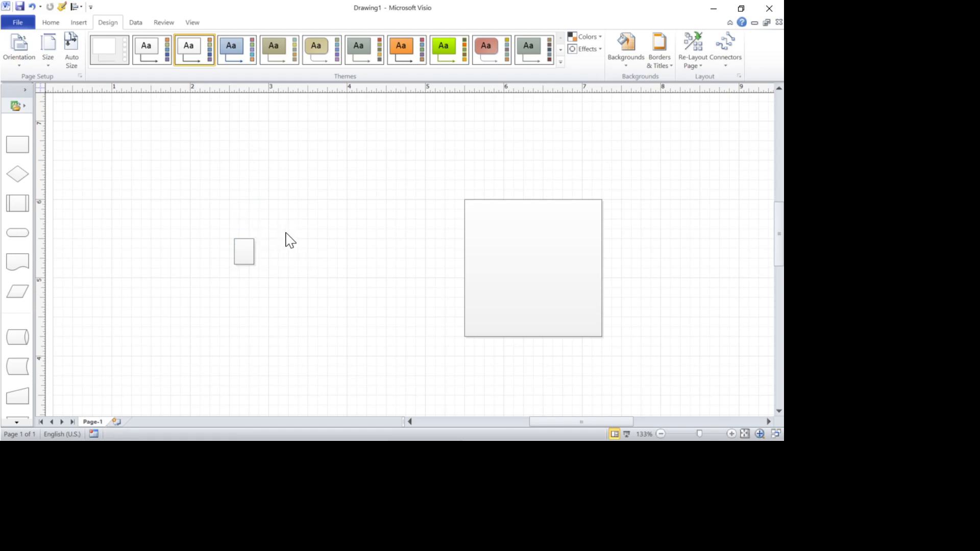
# - Draw a horizontal line about 2.687 in long from the small rectangle's right edge to the large rectangle's left edge
pyautogui.keyDown('ctrl'); pyautogui.scroll(-5, 302, 225); pyautogui.keyUp('ctrl')
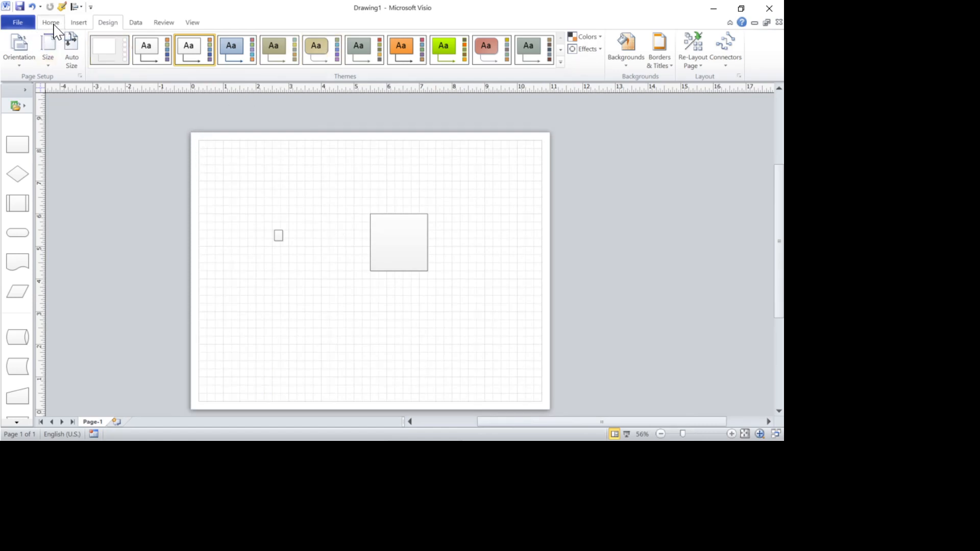
pyautogui.click(52, 24)
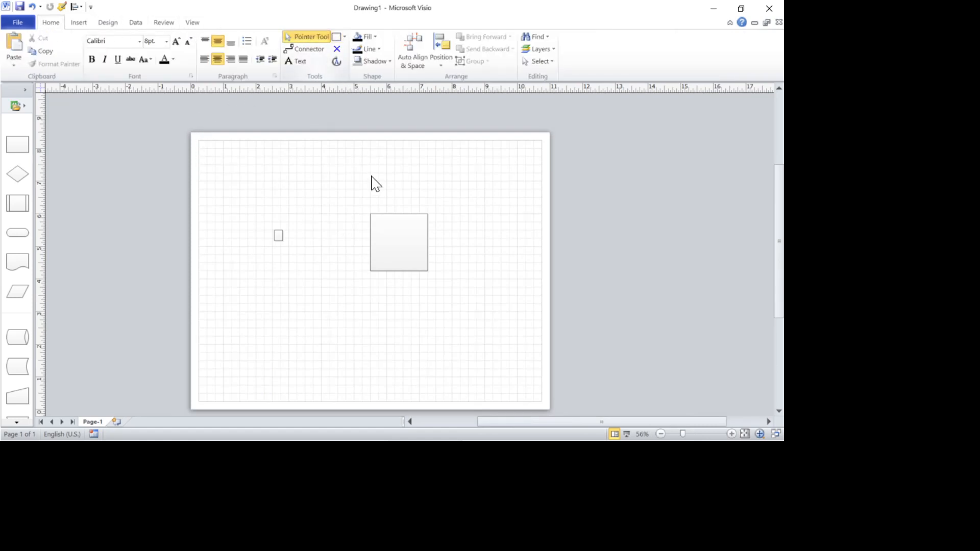
pyautogui.click(346, 38)
pyautogui.click(343, 36)
pyautogui.click(345, 37)
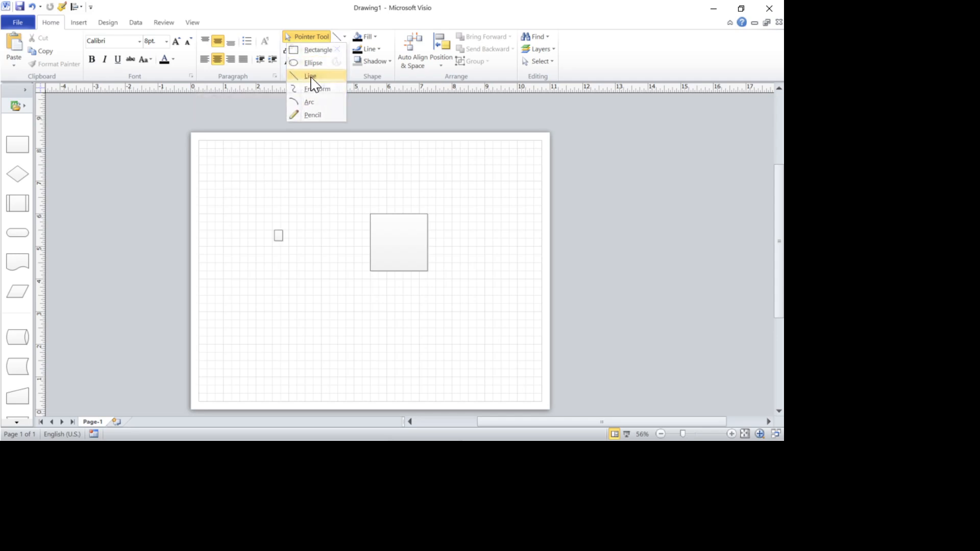
pyautogui.click(317, 78)
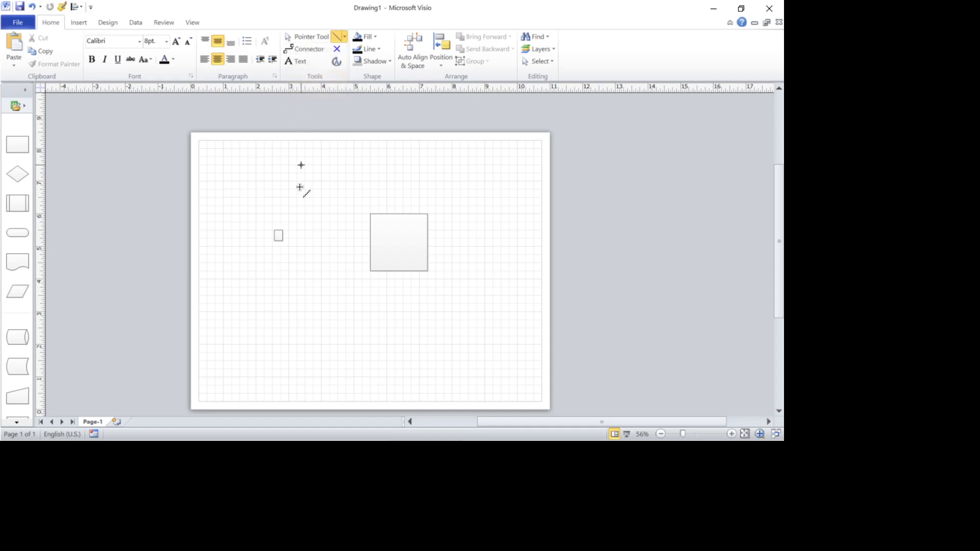
pyautogui.keyDown('ctrl'); pyautogui.keyDown('shift'); pyautogui.click(305, 234); pyautogui.keyUp('shift'); pyautogui.keyUp('ctrl')
pyautogui.keyDown('ctrl'); pyautogui.keyDown('shift'); pyautogui.click(305, 234); pyautogui.keyUp('shift'); pyautogui.keyUp('ctrl')
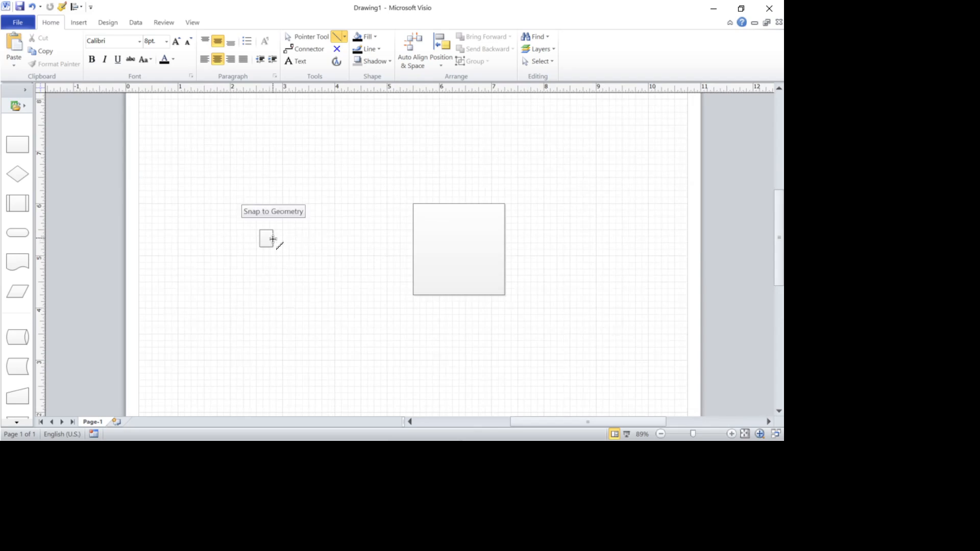
pyautogui.moveTo(274, 238); pyautogui.dragTo(414, 237)
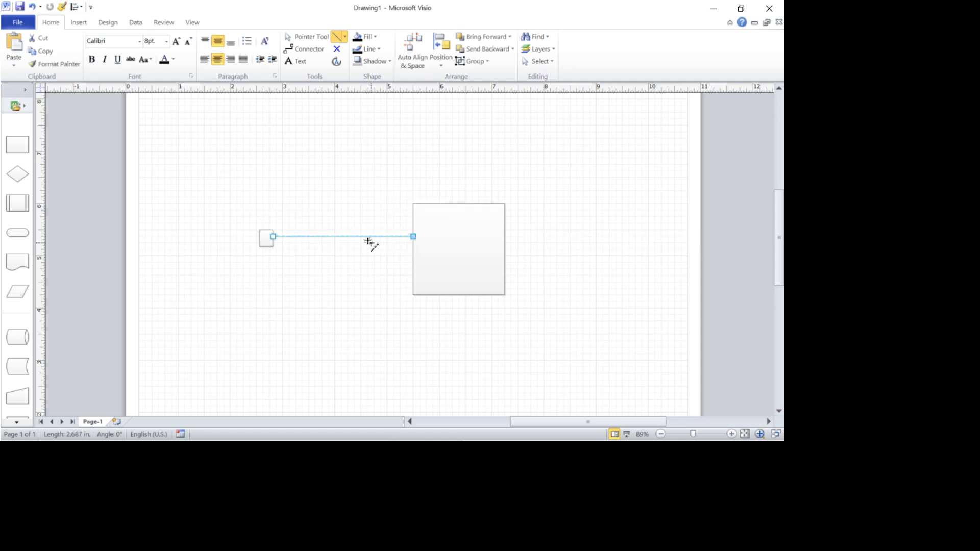
# - Try to pull the line's left end diagonally downward with the Line tool active, and undo it
pyautogui.scroll(1, 370, 244)
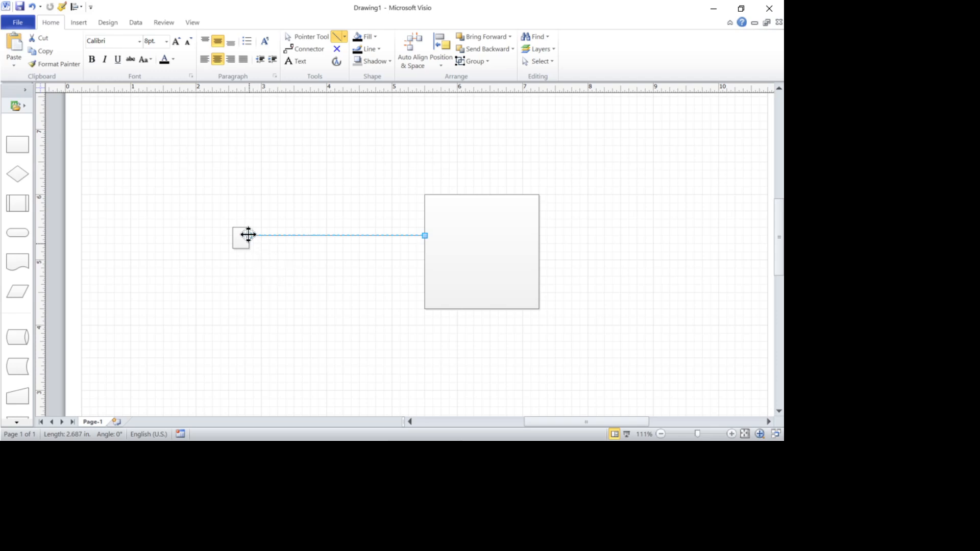
pyautogui.moveTo(249, 235); pyautogui.dragTo(350, 332)
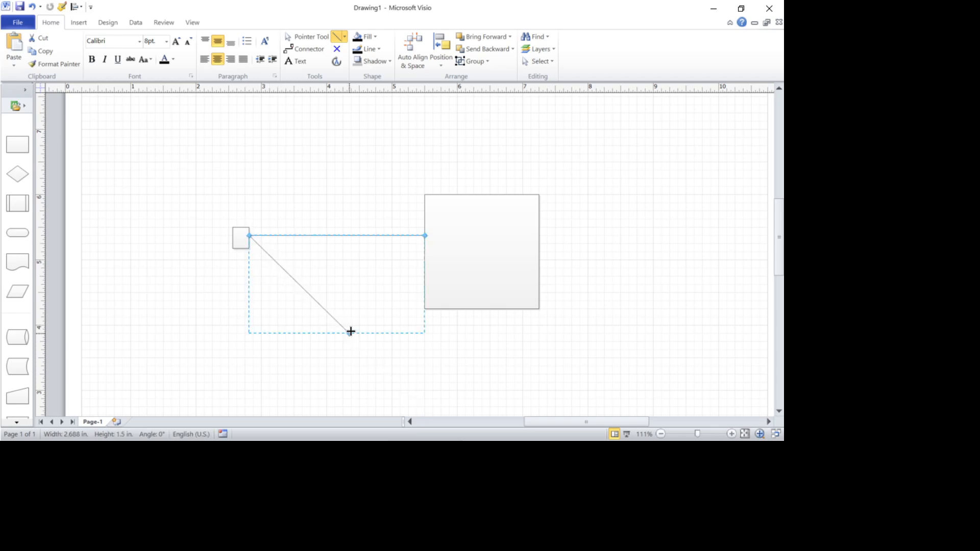
pyautogui.click(310, 365)
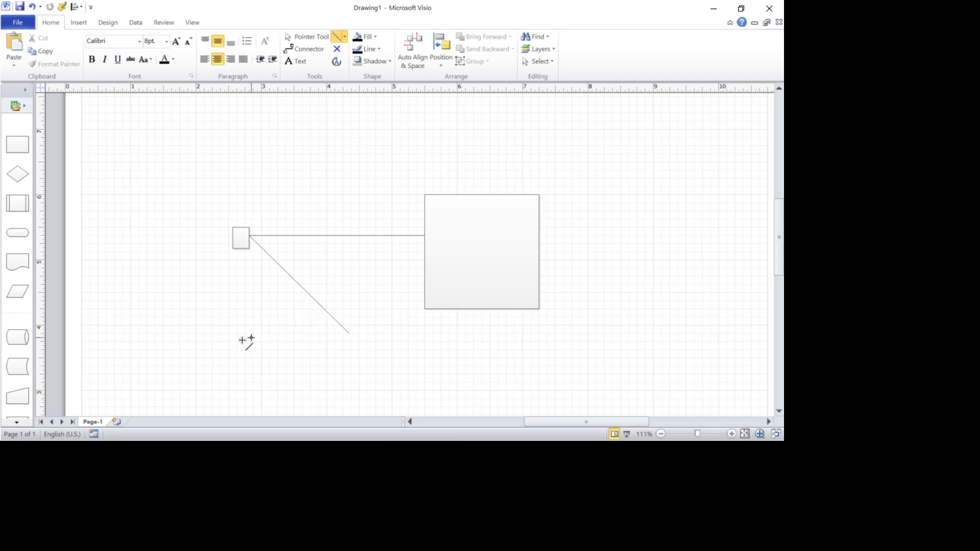
pyautogui.hotkey('ctrl', 'z')
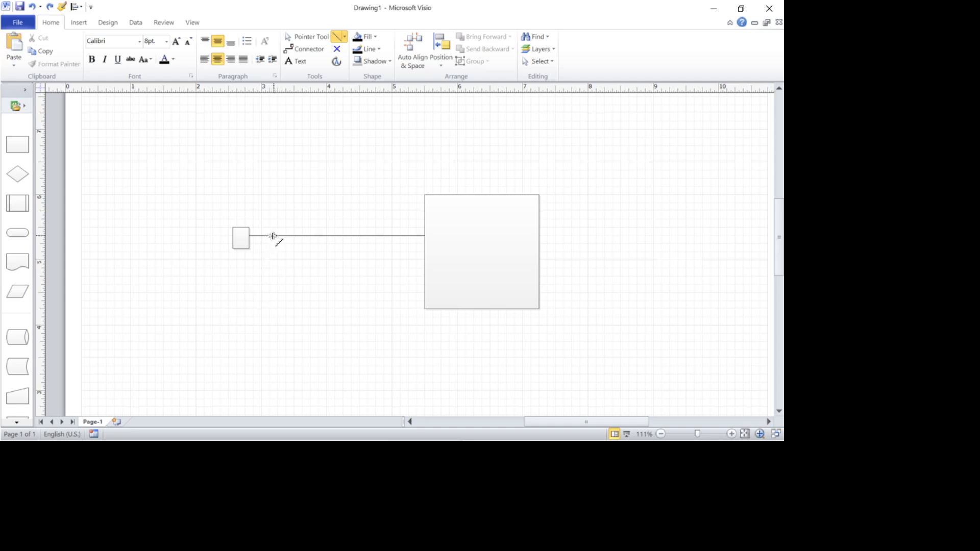
# - With the Pointer tool, move the line's left end slightly down and its right end slightly up along the rectangle edges, and select the large rectangle
pyautogui.click(272, 236)
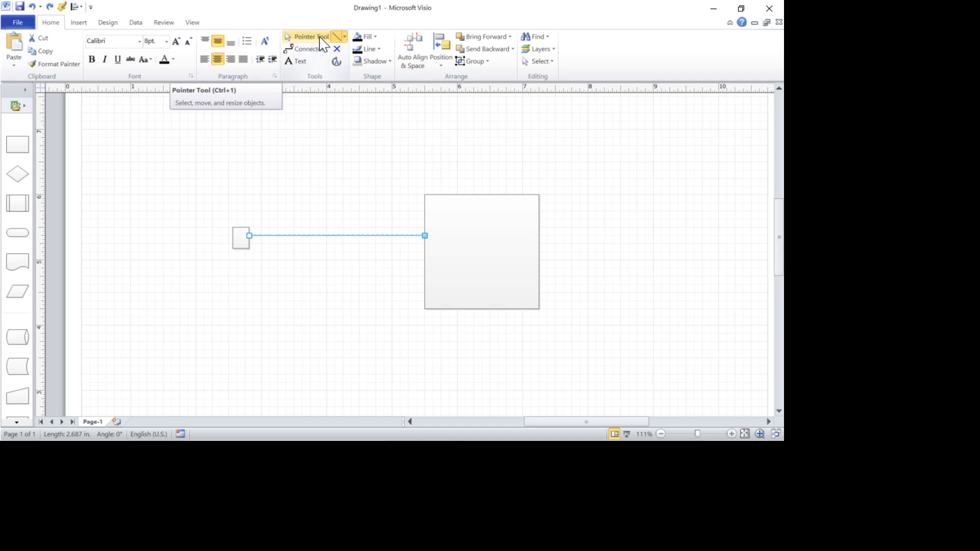
pyautogui.click(310, 40)
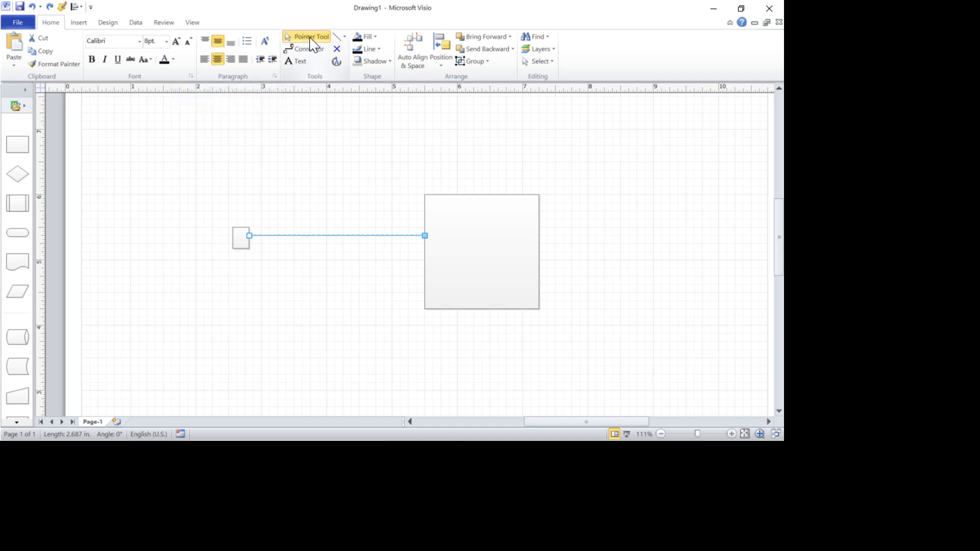
pyautogui.moveTo(250, 237)
pyautogui.mouseDown()
pyautogui.moveTo(278, 279)
pyautogui.moveTo(278, 204)
pyautogui.moveTo(250, 244)
pyautogui.mouseUp()
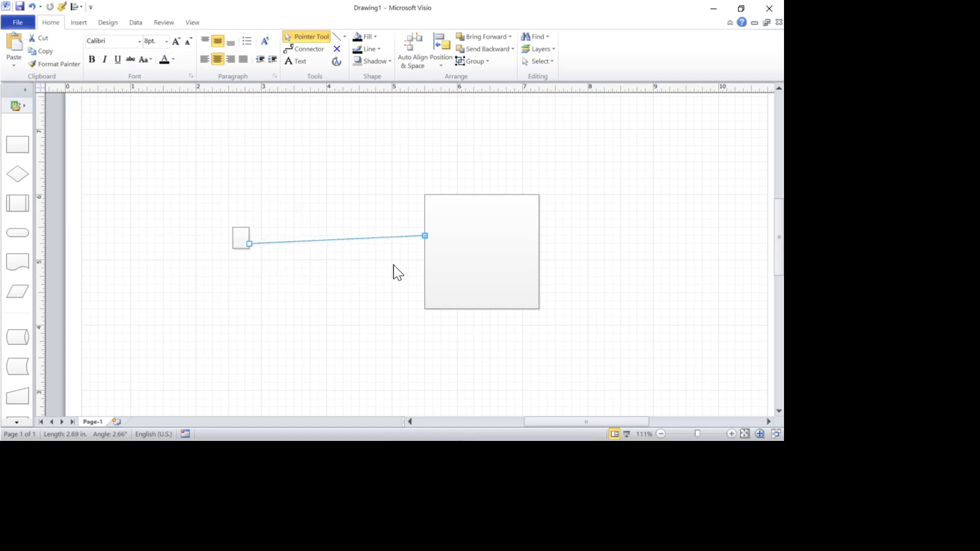
pyautogui.moveTo(425, 236)
pyautogui.mouseDown()
pyautogui.moveTo(449, 260)
pyautogui.moveTo(497, 258)
pyautogui.moveTo(476, 236)
pyautogui.moveTo(420, 250)
pyautogui.moveTo(422, 229)
pyautogui.moveTo(423, 245)
pyautogui.mouseUp()
pyautogui.click(505, 254)
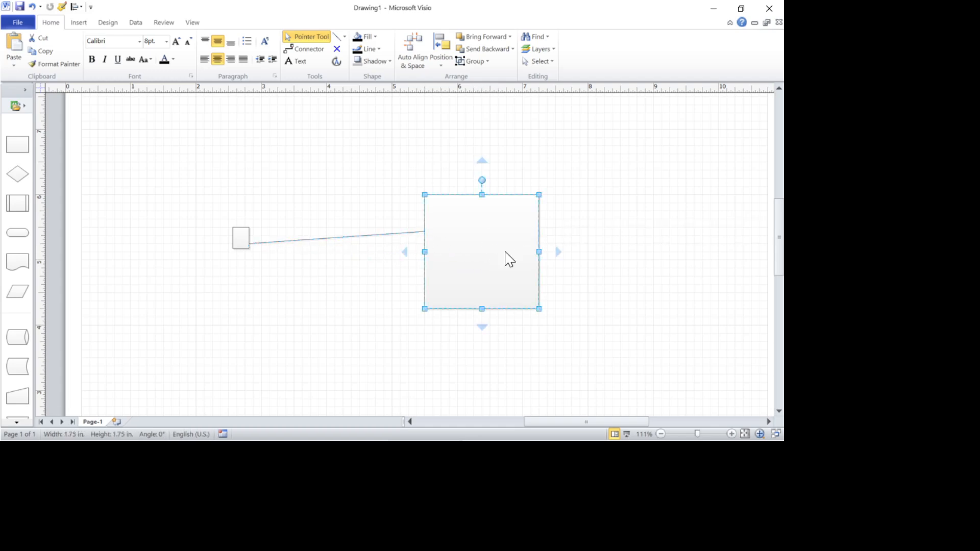
# - Move the large rectangle up and away from the line's end, undo the move, and clear the selection
pyautogui.moveTo(506, 253); pyautogui.dragTo(643, 202)
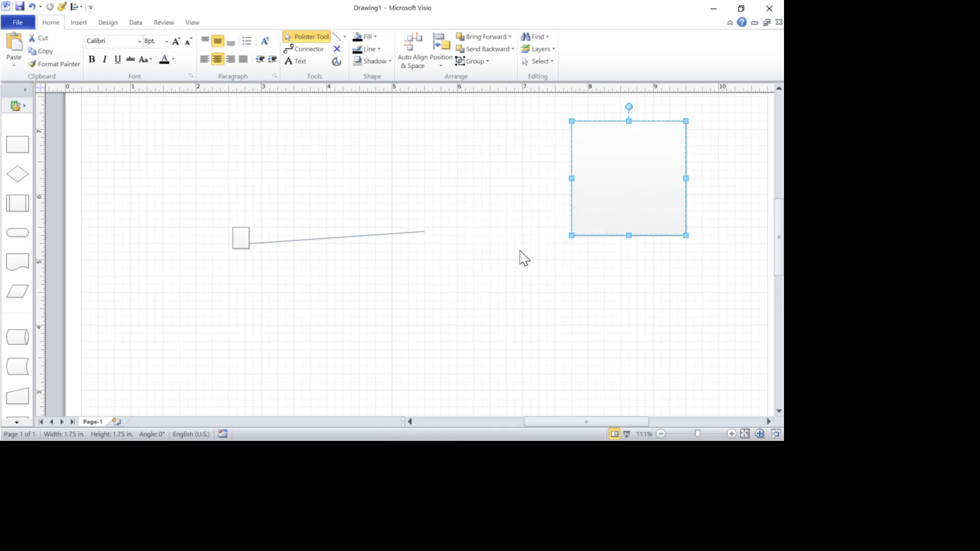
pyautogui.hotkey('ctrl', 'z')
pyautogui.click(359, 145)
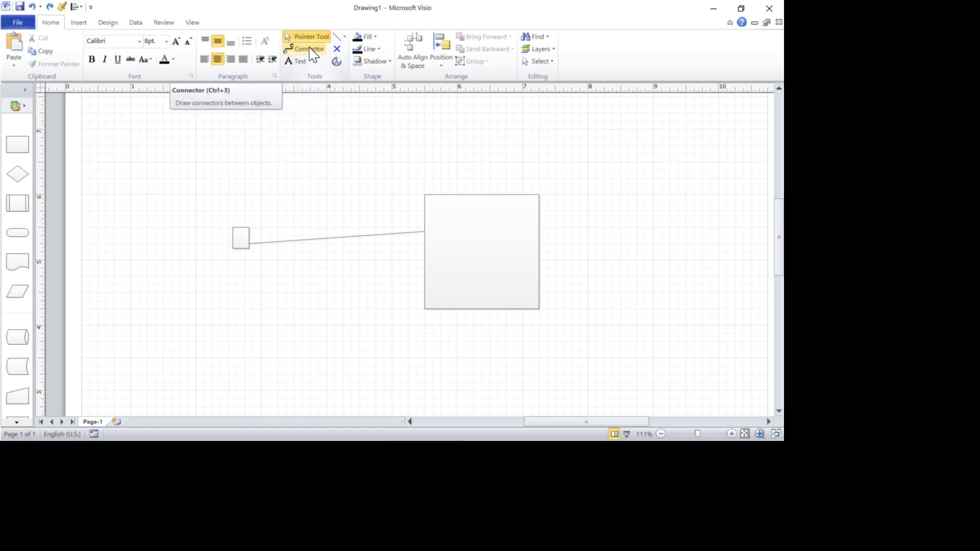
# - Draw a right-angle connector from just above the small rectangle to the upper part of the large rectangle's left edge
pyautogui.click(367, 236)
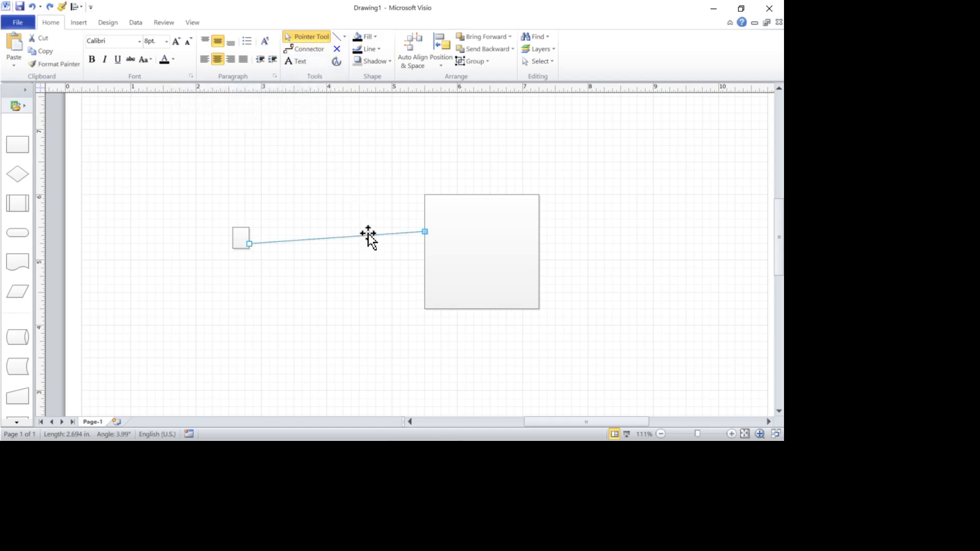
pyautogui.click(316, 57)
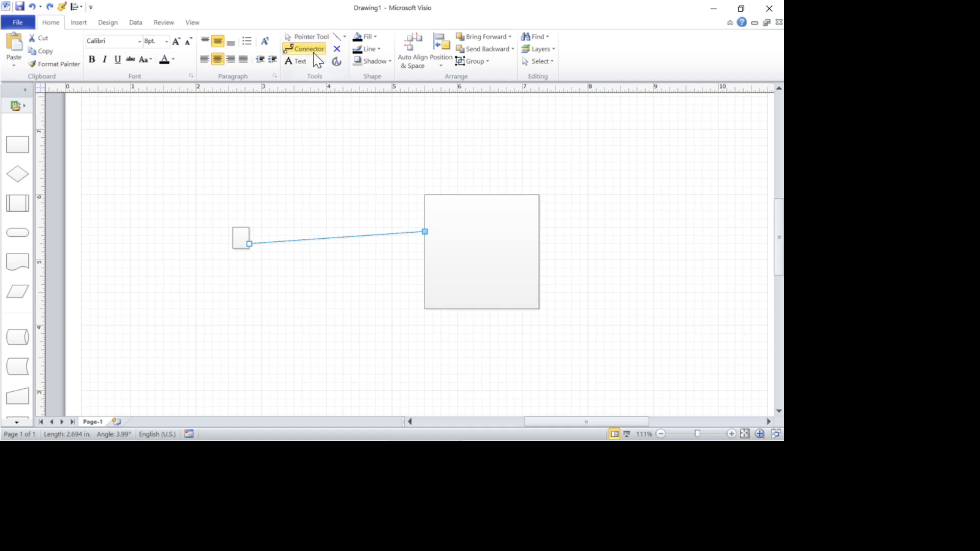
pyautogui.click(317, 171)
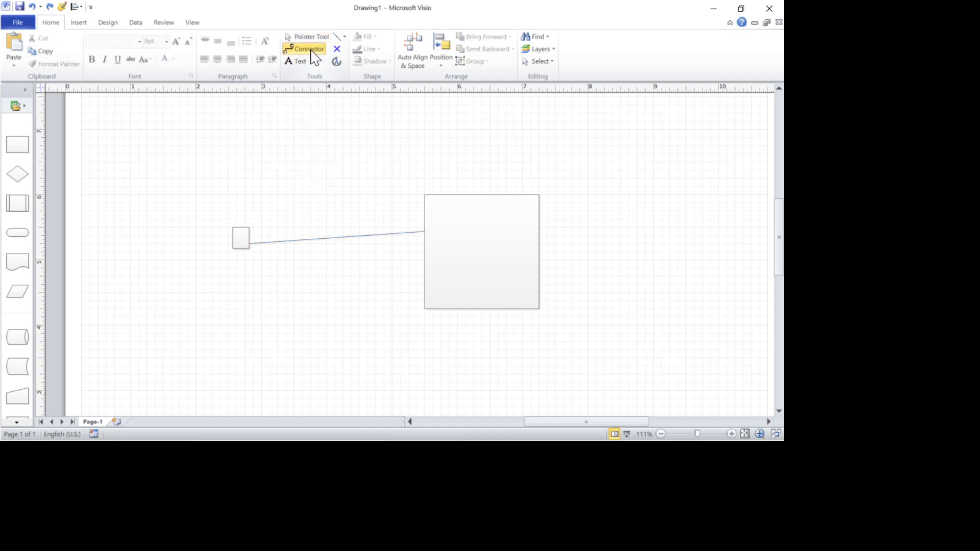
pyautogui.moveTo(249, 195); pyautogui.dragTo(421, 210)
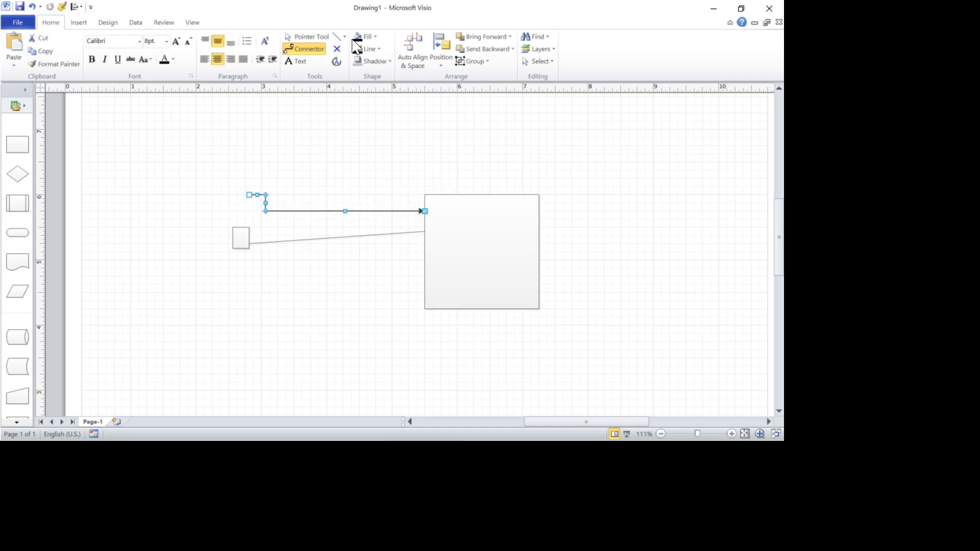
# - With the Pointer tool, move the large rectangle up and away from both lines, and undo the move
pyautogui.click(312, 37)
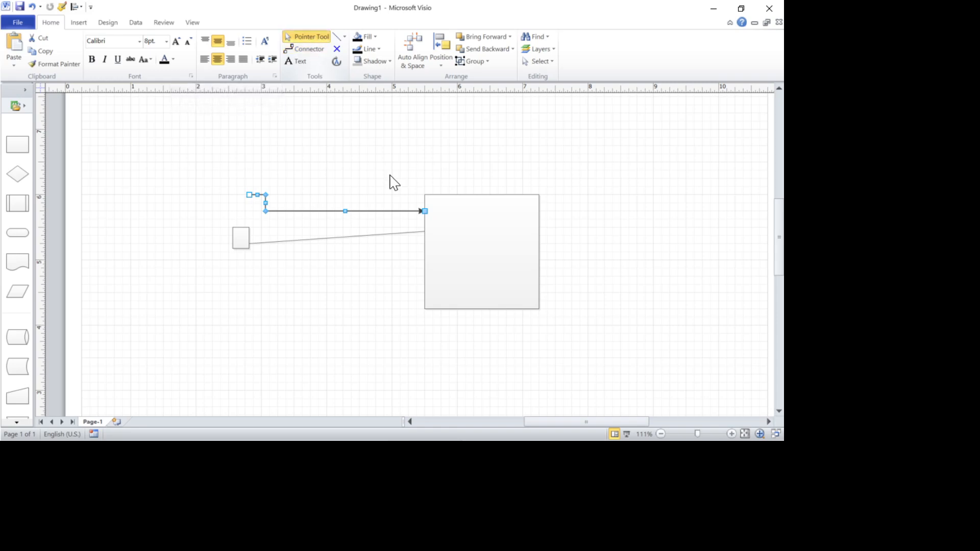
pyautogui.moveTo(479, 257); pyautogui.dragTo(588, 225)
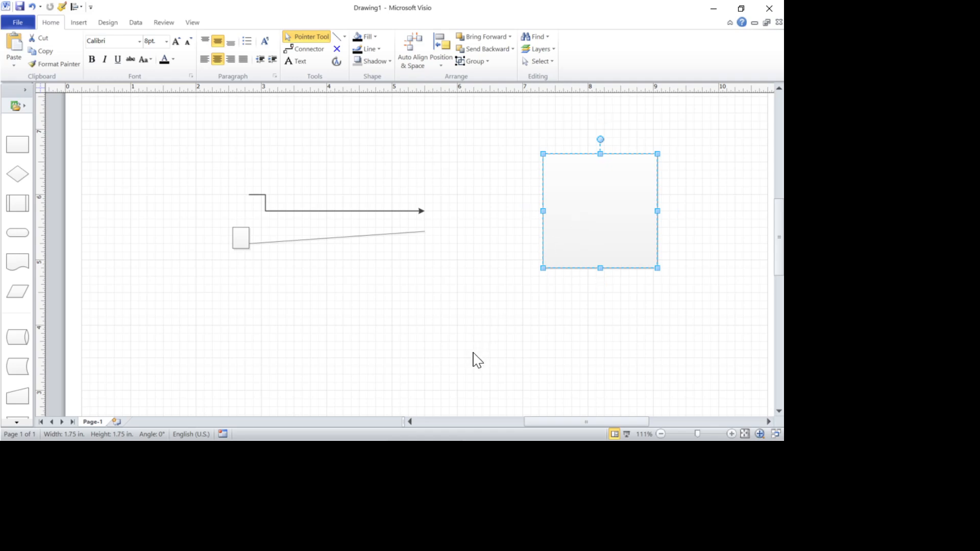
pyautogui.hotkey('ctrl', 'z')
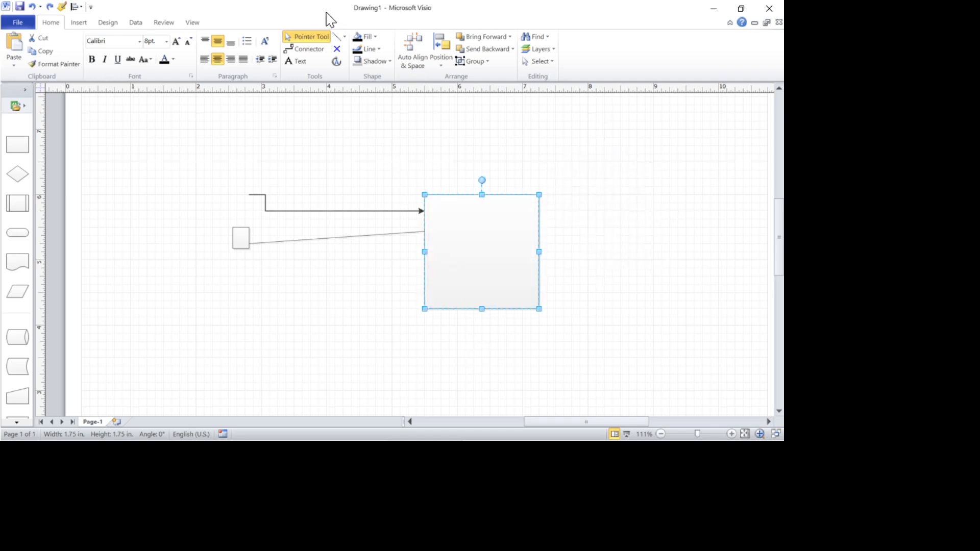
# - Draw a very short connector just above the arrow with the Connector tool, and undo it
pyautogui.click(307, 49)
pyautogui.click(384, 180)
pyautogui.click(408, 181)
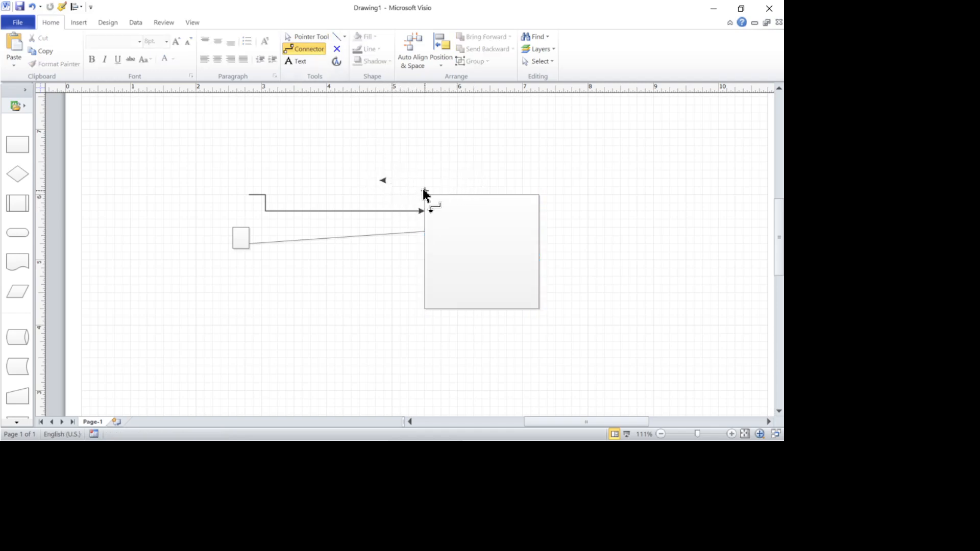
pyautogui.hotkey('ctrl', 'z')
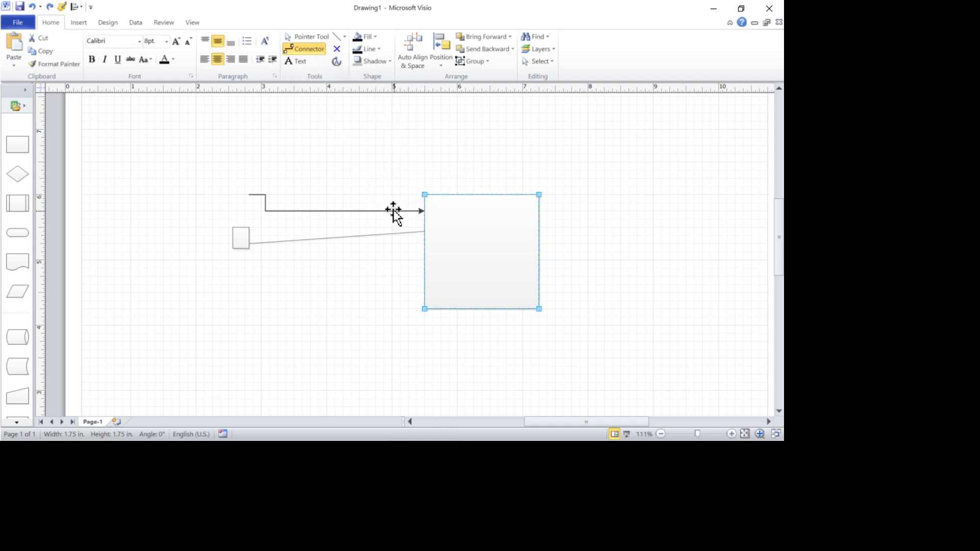
# - Pull the connector's arrow end off the large rectangle's edge and glue it to the rectangle as a whole shape
pyautogui.click(421, 211)
pyautogui.moveTo(423, 212); pyautogui.dragTo(343, 284)
pyautogui.moveTo(405, 288); pyautogui.dragTo(467, 254)
pyautogui.moveTo(390, 266); pyautogui.dragTo(465, 250)
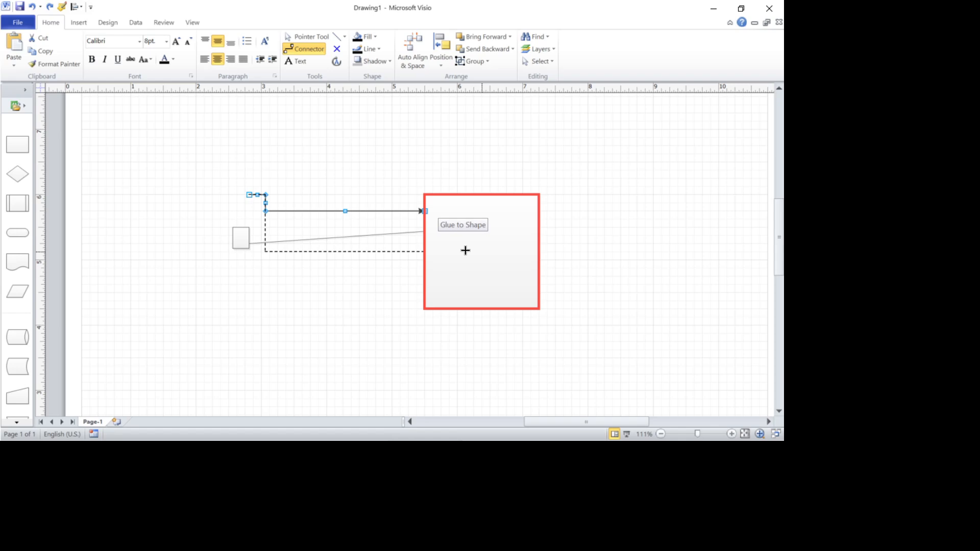
pyautogui.moveTo(465, 250); pyautogui.dragTo(466, 251)
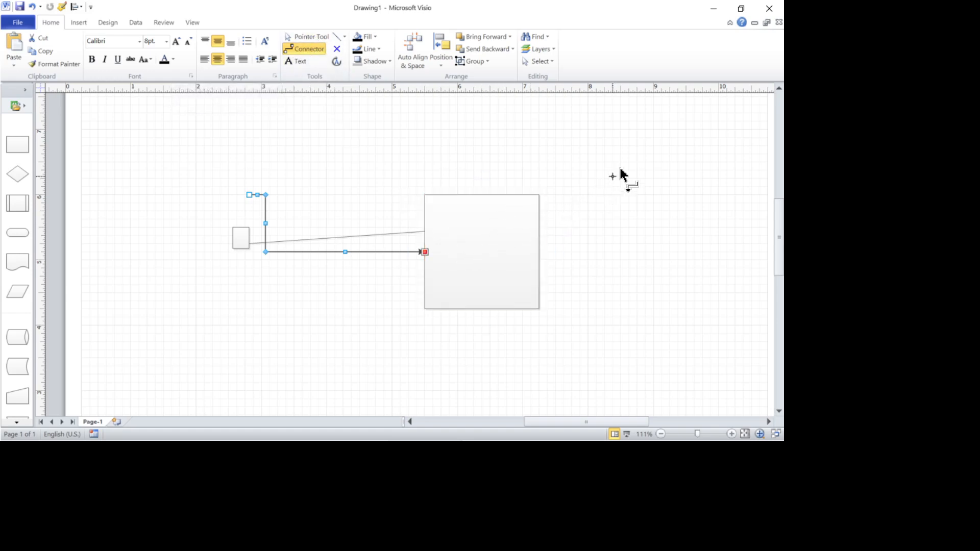
# - Draw a connector from the large rectangle's right side to the empty area above right, and undo it
pyautogui.moveTo(514, 243); pyautogui.dragTo(684, 166)
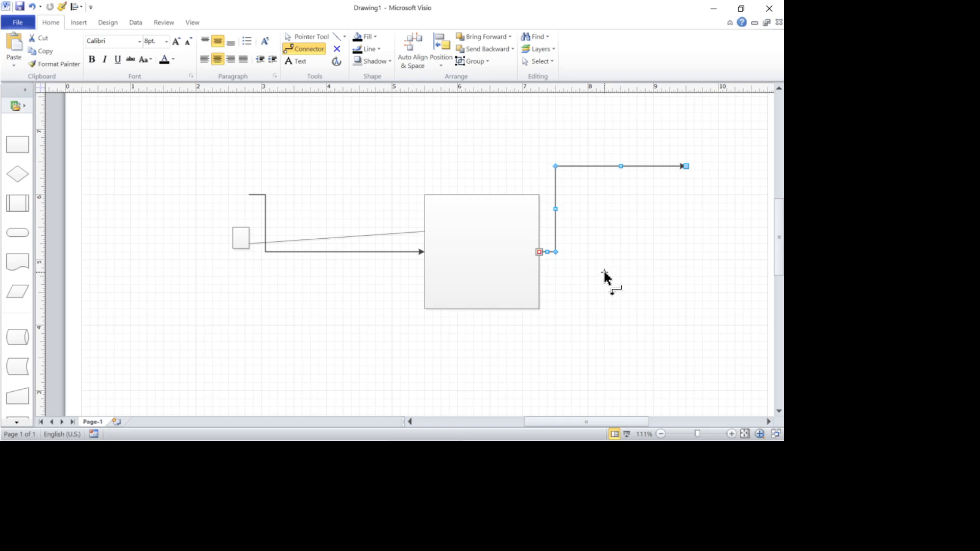
pyautogui.hotkey('ctrl', 'z')
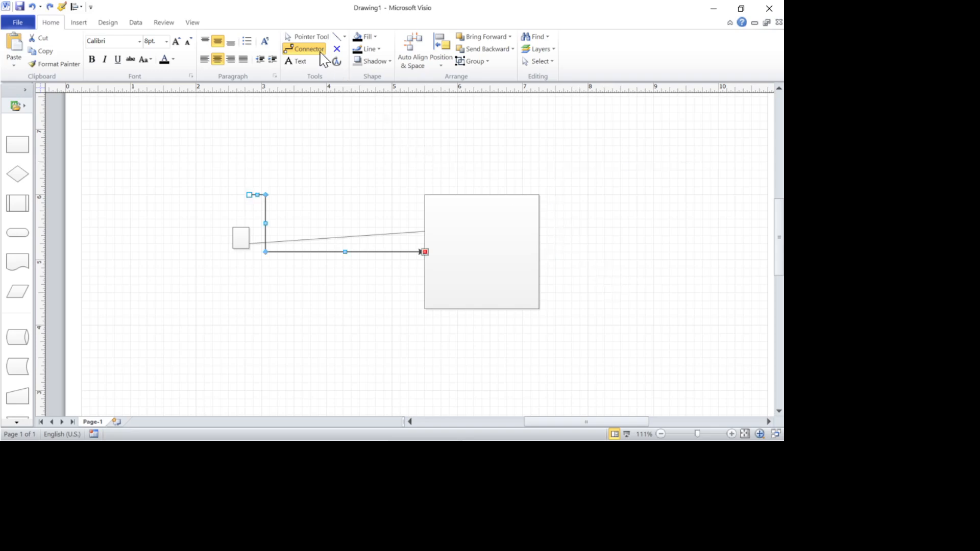
# - With the Pointer tool, move the large rectangle to the page's left margin, and back to the right beyond the line's end
pyautogui.click(309, 37)
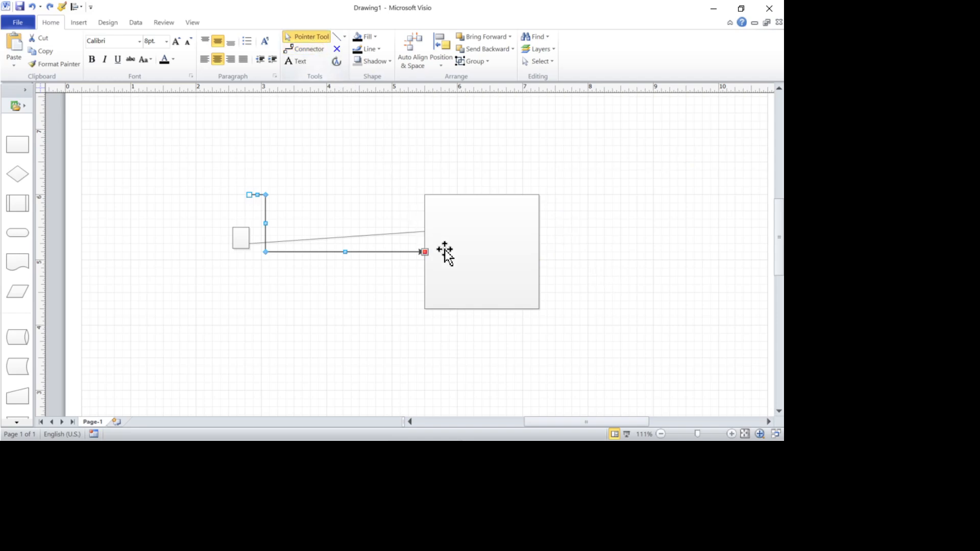
pyautogui.click(475, 276)
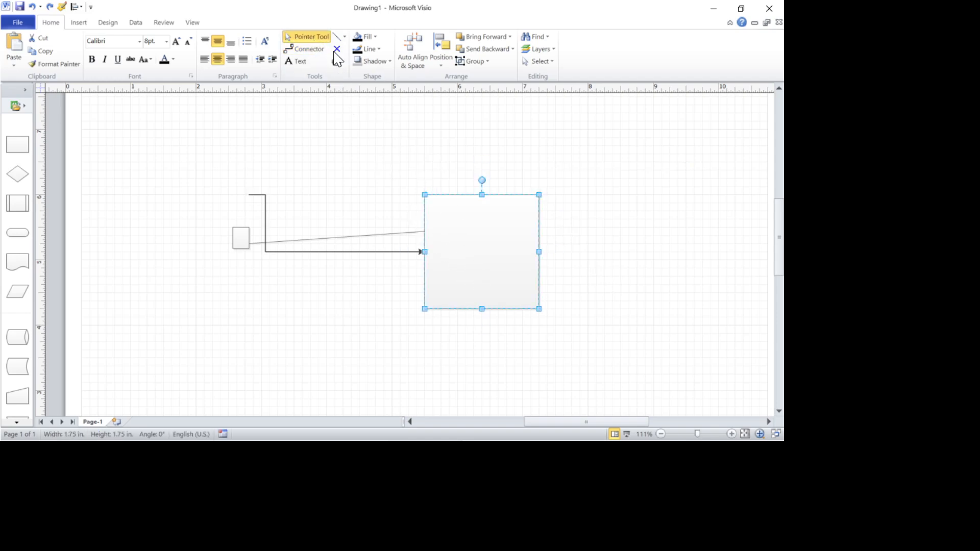
pyautogui.moveTo(479, 245); pyautogui.dragTo(145, 263)
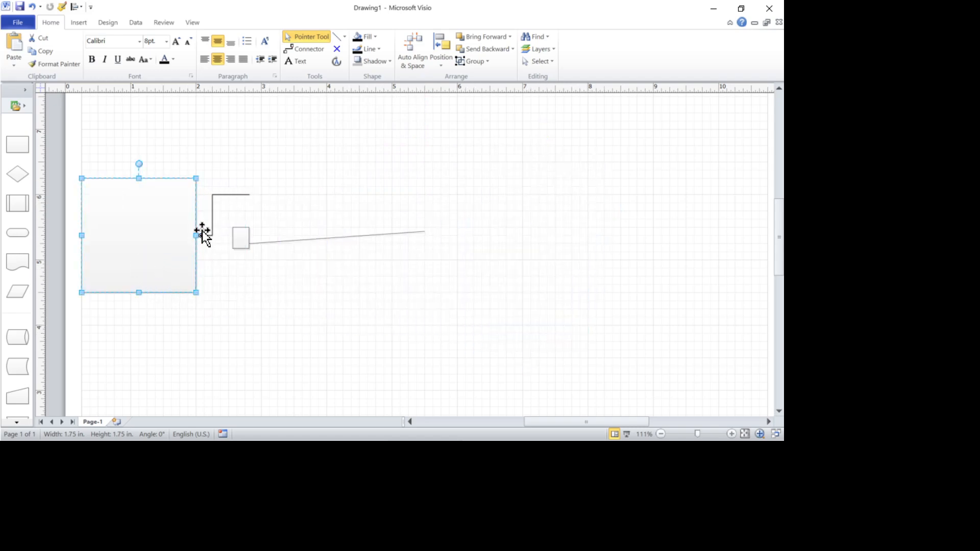
pyautogui.moveTo(150, 235); pyautogui.dragTo(544, 232)
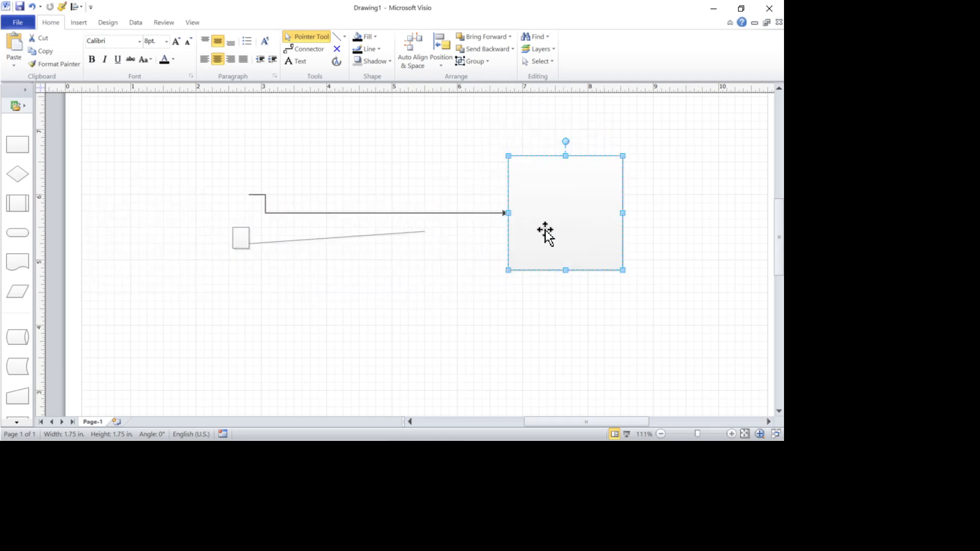
# - Change the right-angle connector to a straight connector, and move the large rectangle slightly down and left
pyautogui.rightClick(470, 213)
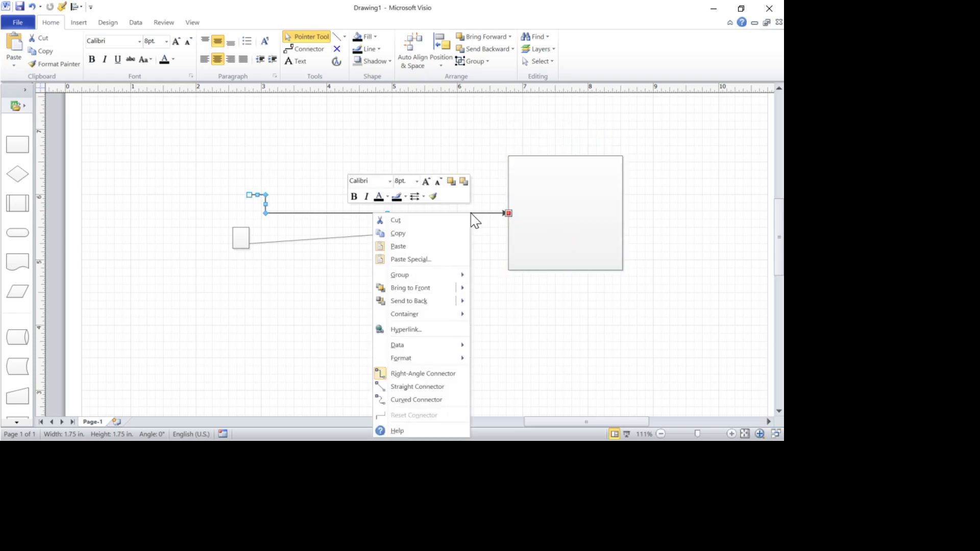
pyautogui.click(423, 389)
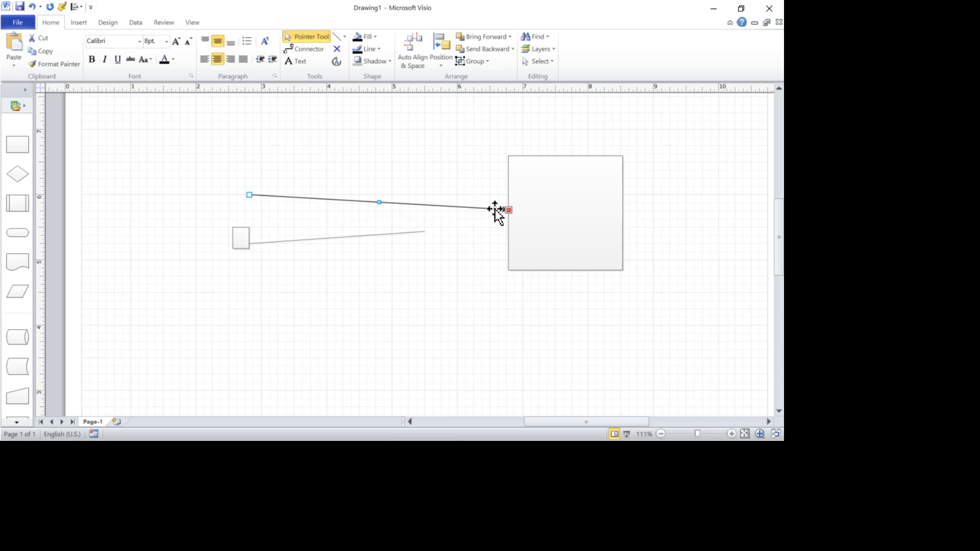
pyautogui.moveTo(573, 225); pyautogui.dragTo(529, 271)
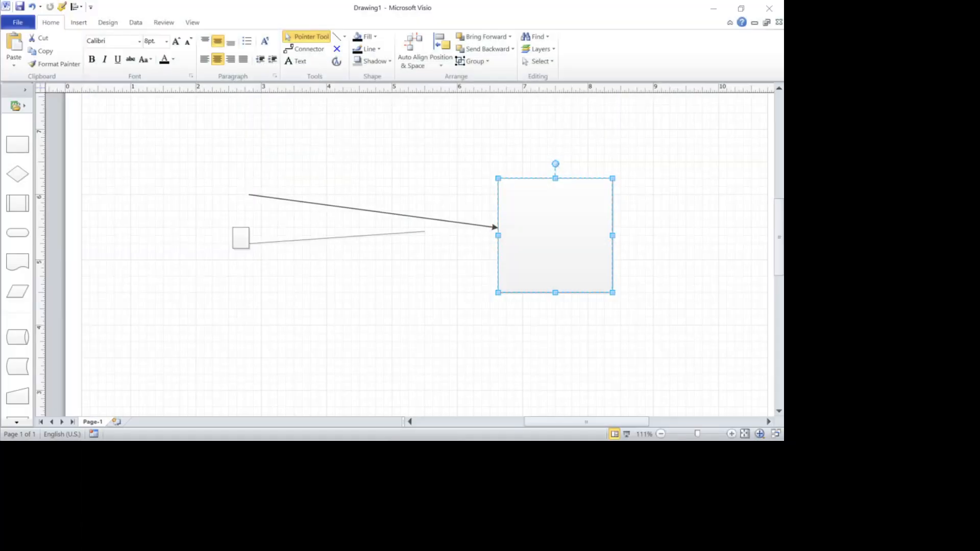
pyautogui.click(545, 230)
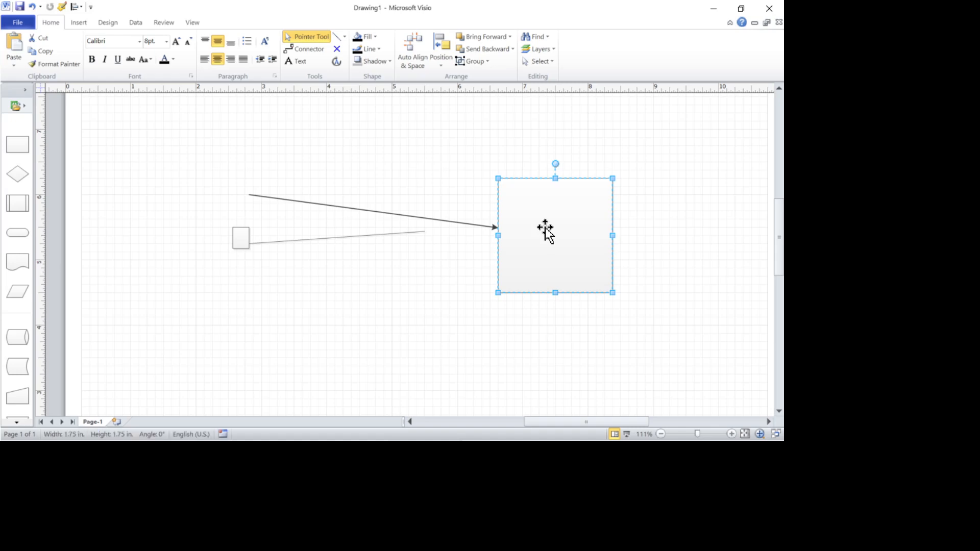
# - Delete the small rectangle and the plain line attached to it
pyautogui.click(241, 239)
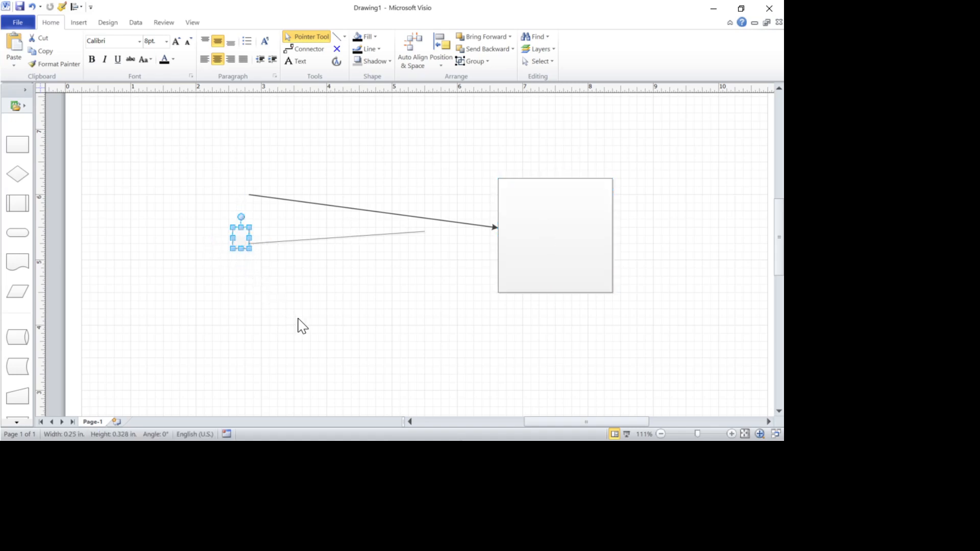
pyautogui.click(325, 250)
pyautogui.click(324, 238)
pyautogui.press('Delete')
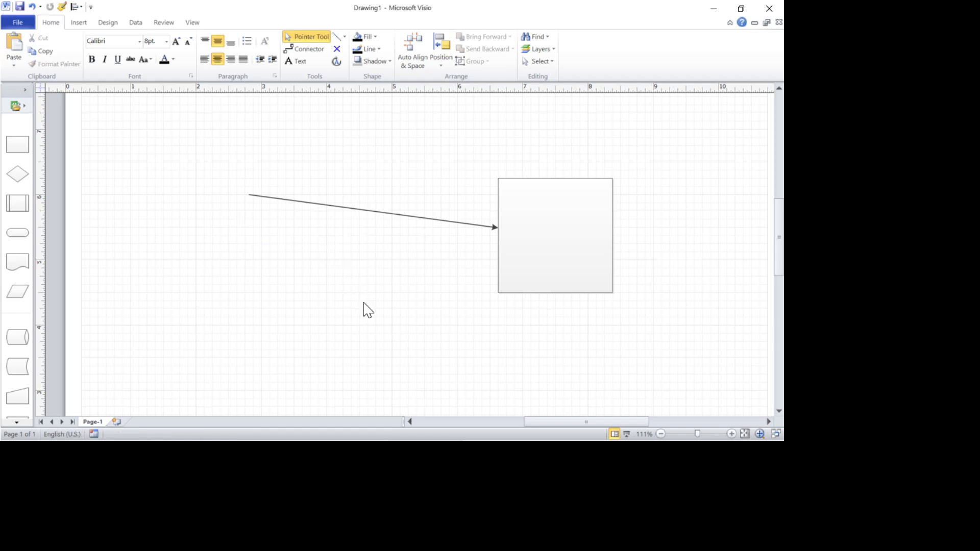
# - Shrink the large rectangle from its corners to a square about 0.469 in wide and high, and clear the selection
pyautogui.click(549, 234)
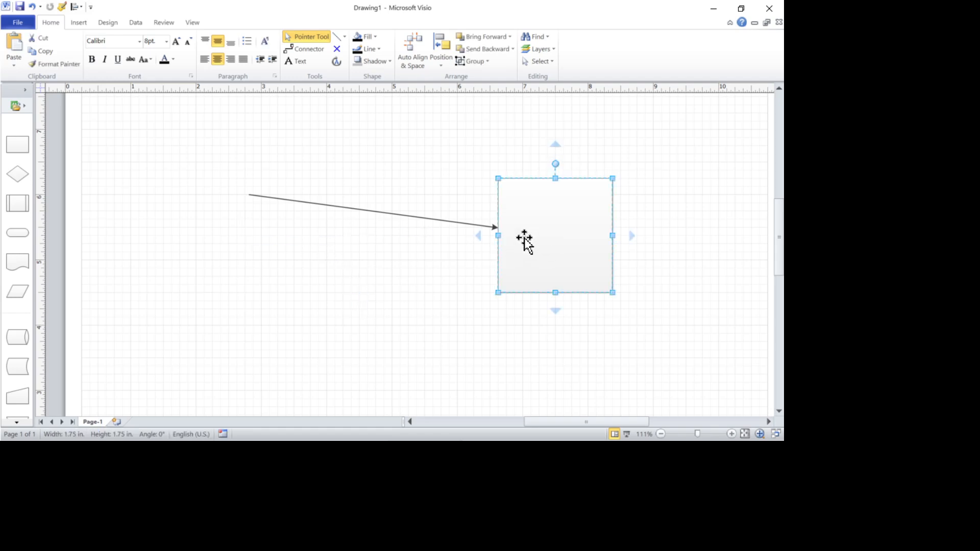
pyautogui.moveTo(499, 177); pyautogui.dragTo(452, 209)
pyautogui.moveTo(486, 174); pyautogui.dragTo(482, 178)
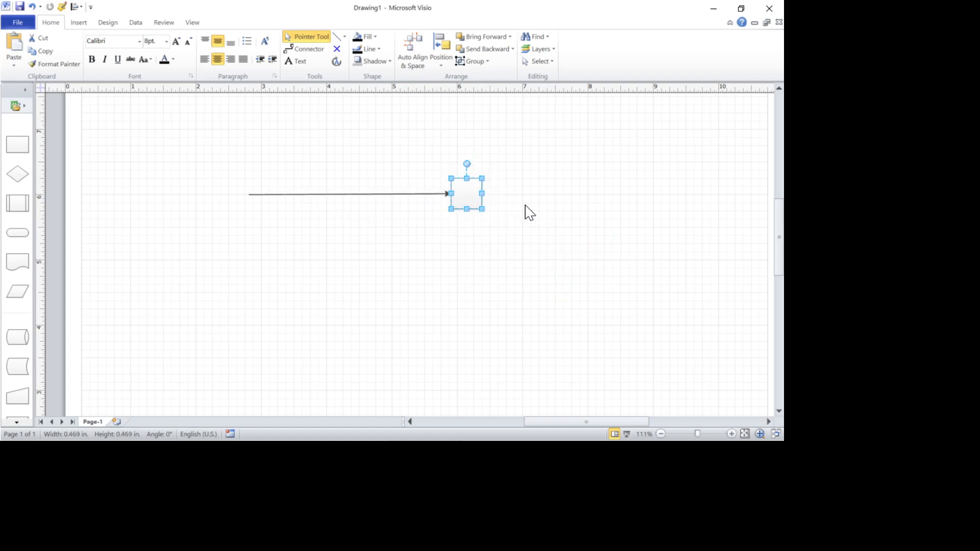
pyautogui.click(516, 249)
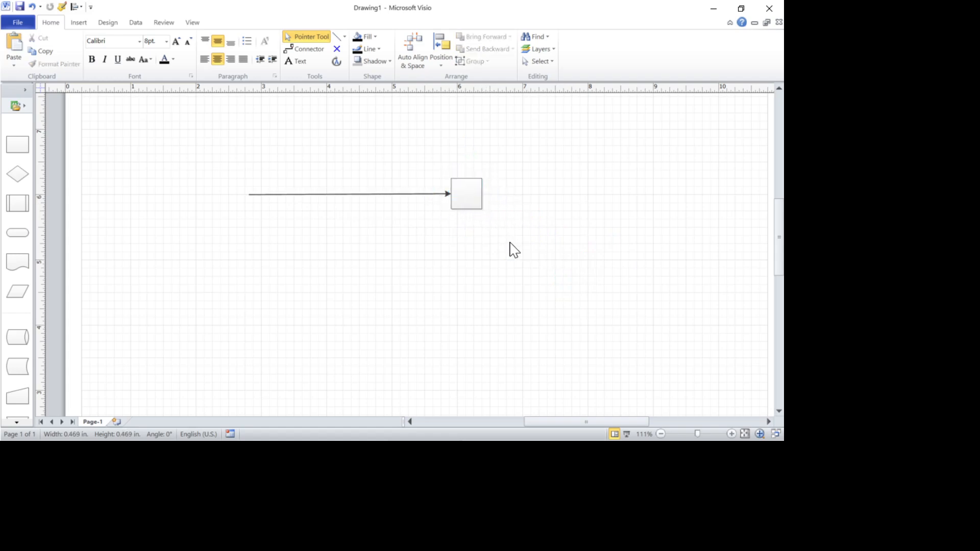
# - Place a copy of the small square below the middle of the connector, and undo the copy
pyautogui.click(468, 199)
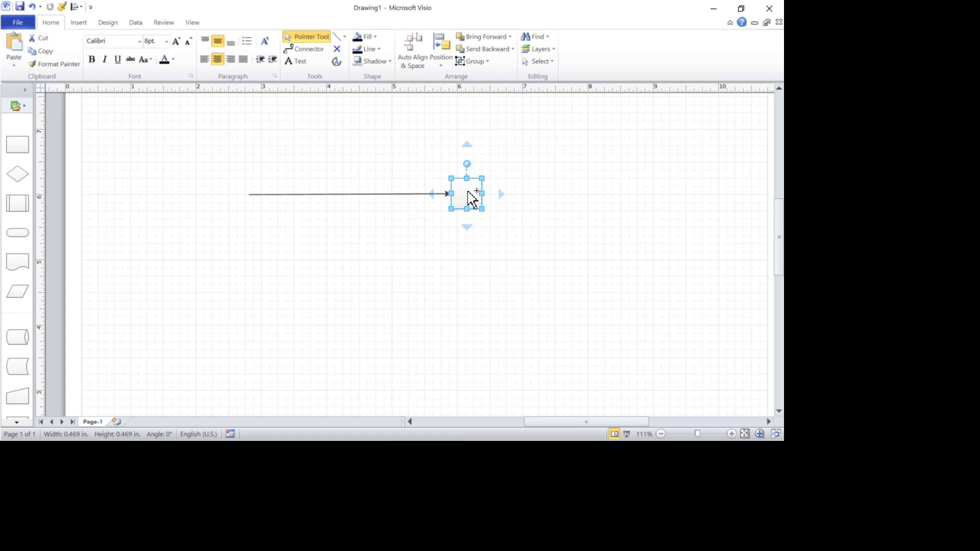
pyautogui.moveTo(469, 199); pyautogui.dragTo(305, 271)
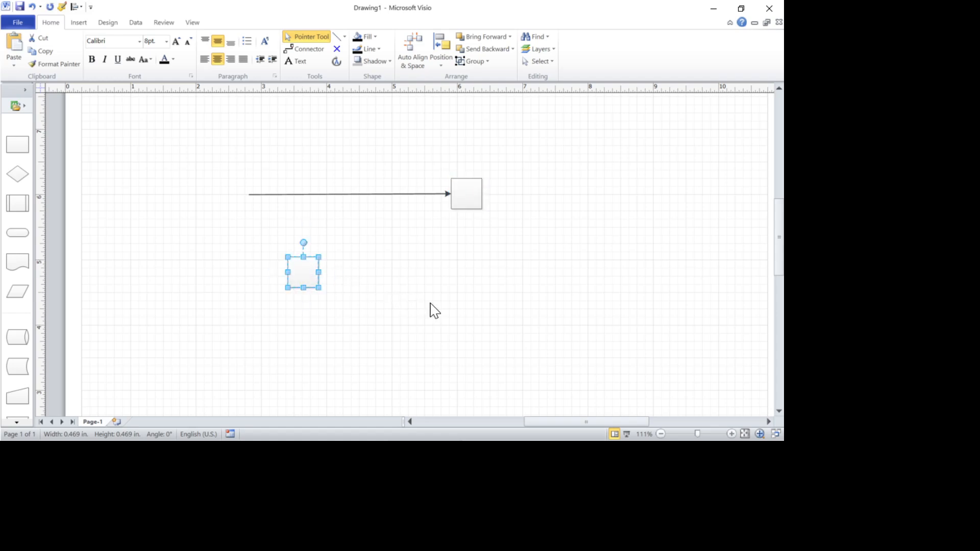
pyautogui.hotkey('ctrl', 'z')
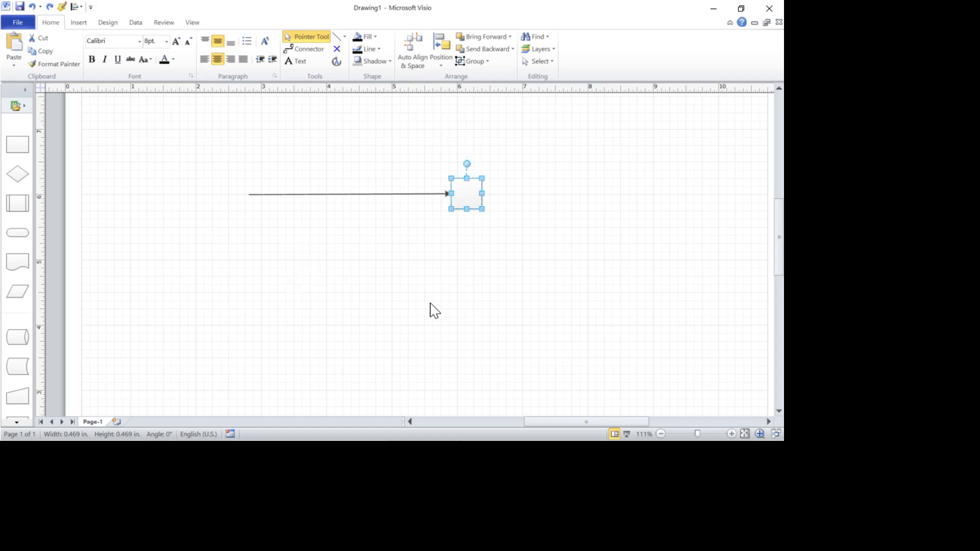
# - Move the small square with its glued connector to below the connector's free end, and undo the move
pyautogui.click(509, 258)
pyautogui.click(479, 206)
pyautogui.moveTo(470, 197); pyautogui.dragTo(277, 296)
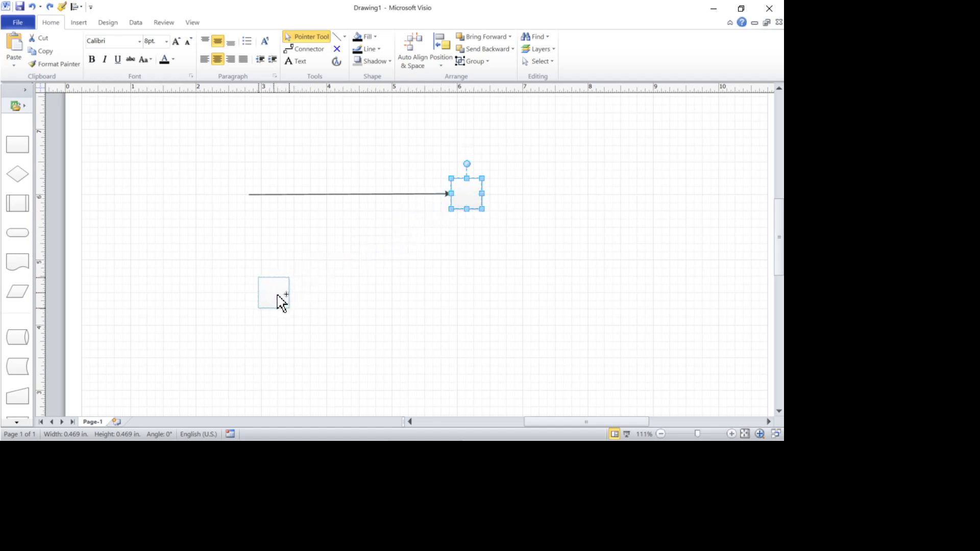
pyautogui.moveTo(281, 304); pyautogui.dragTo(281, 305)
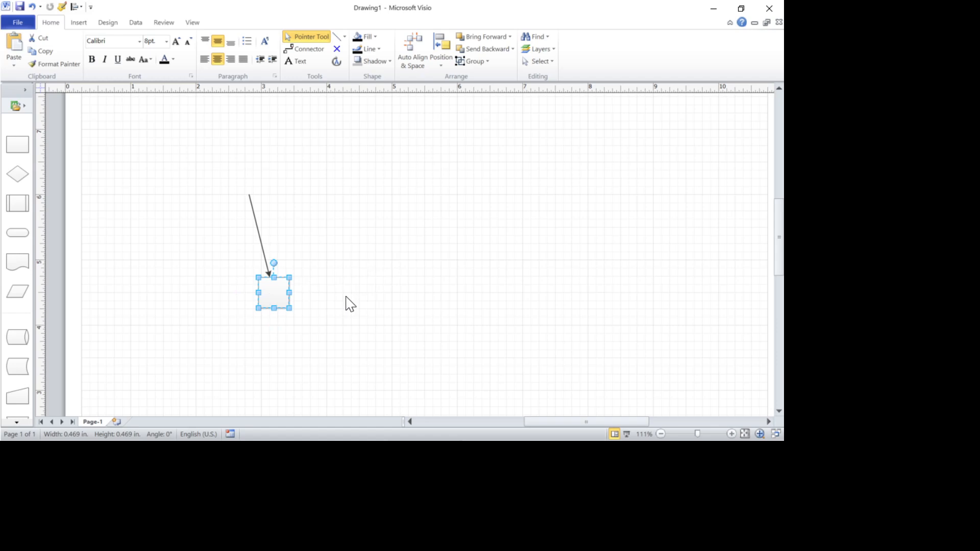
pyautogui.hotkey('ctrl', 'z')
# - Copy the small square and place the copy just beyond the connector's free end, level with the original square
pyautogui.click(361, 286)
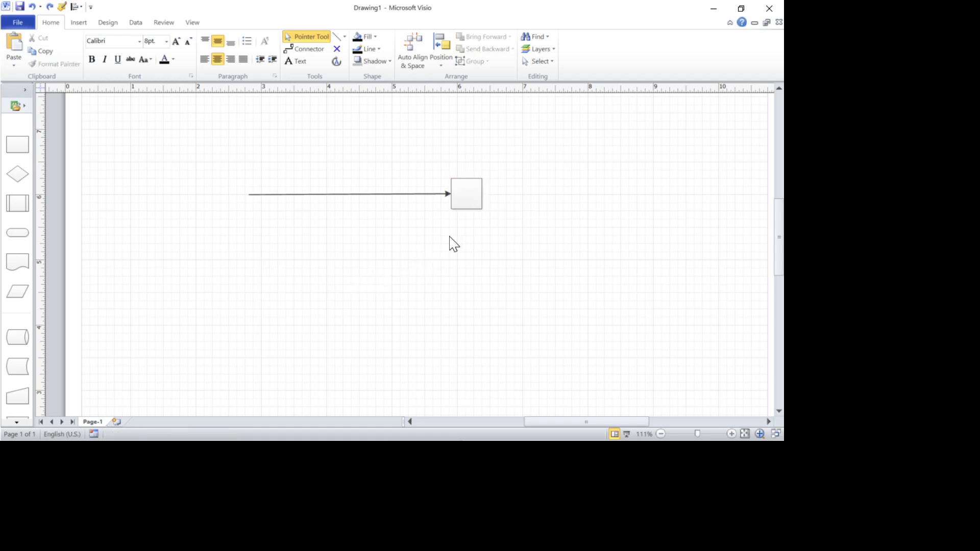
pyautogui.click(468, 201)
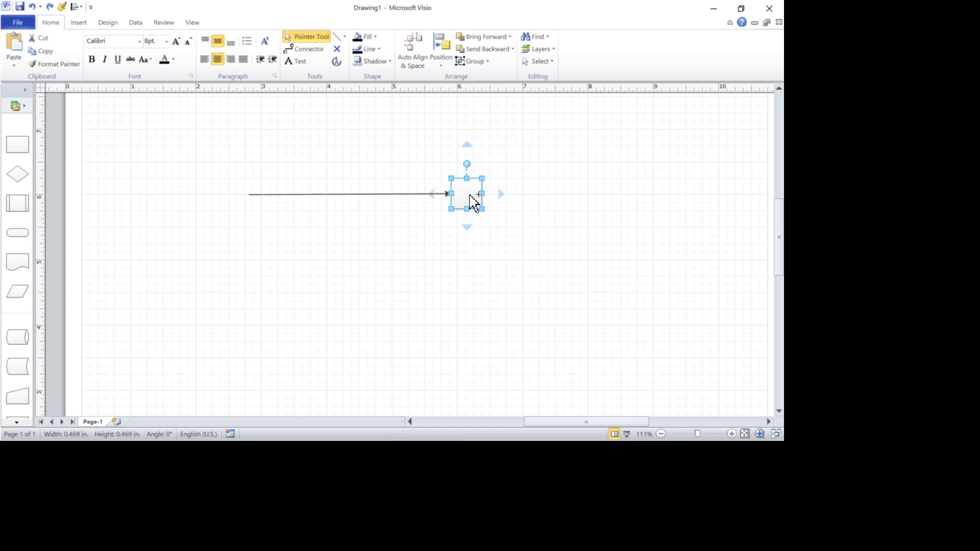
pyautogui.moveTo(469, 195); pyautogui.dragTo(295, 292)
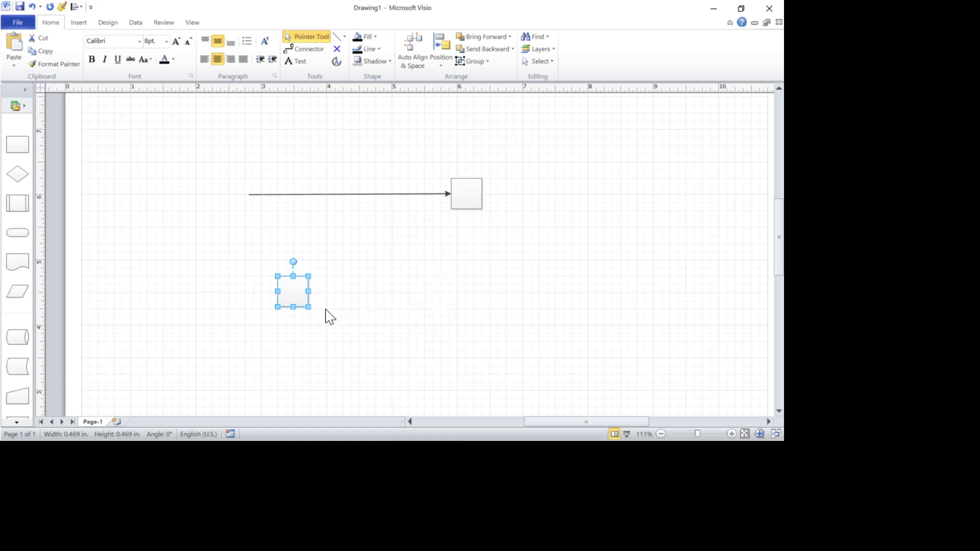
pyautogui.moveTo(296, 300); pyautogui.dragTo(464, 144)
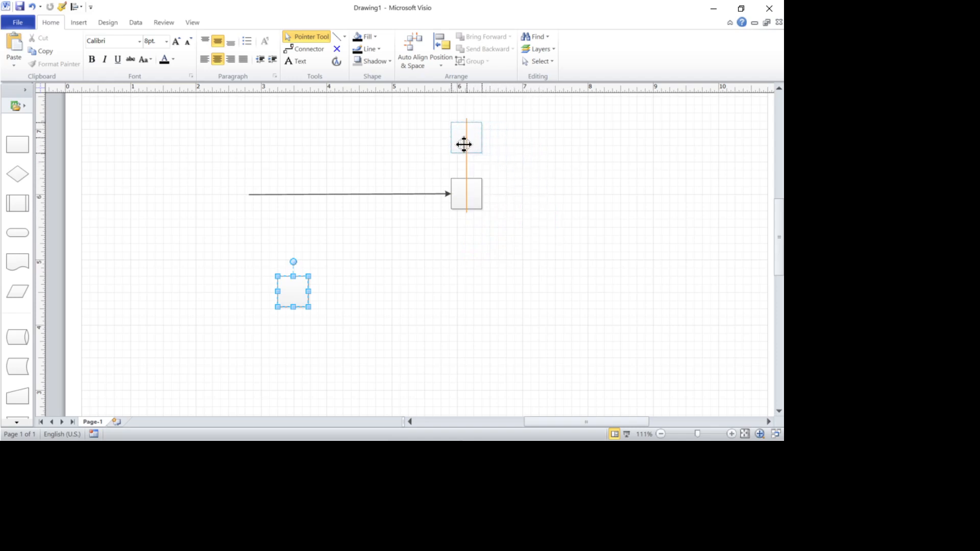
pyautogui.moveTo(465, 145); pyautogui.dragTo(226, 192)
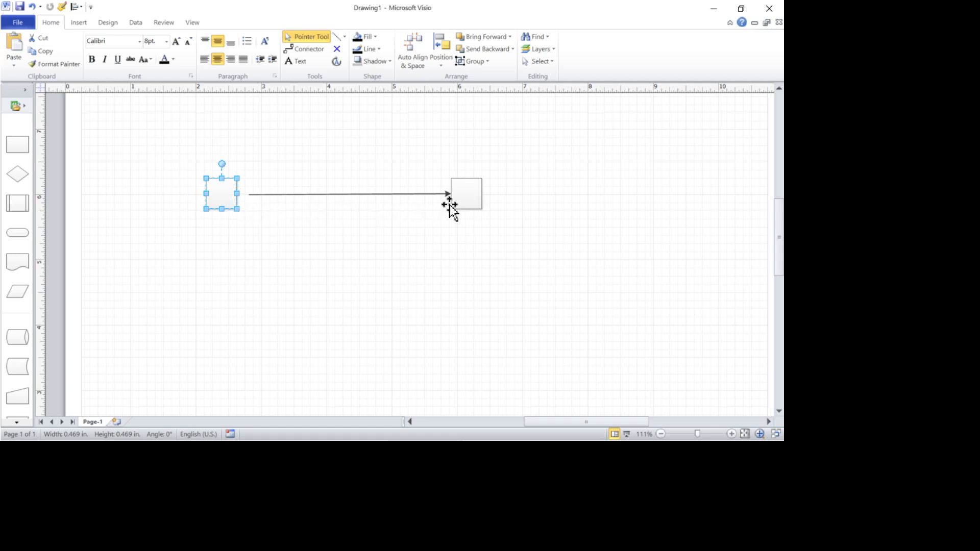
# - Insert a predefined-process shape next to the copied square, undo the insertion, and clear the selection
pyautogui.click(272, 200)
pyautogui.click(350, 247)
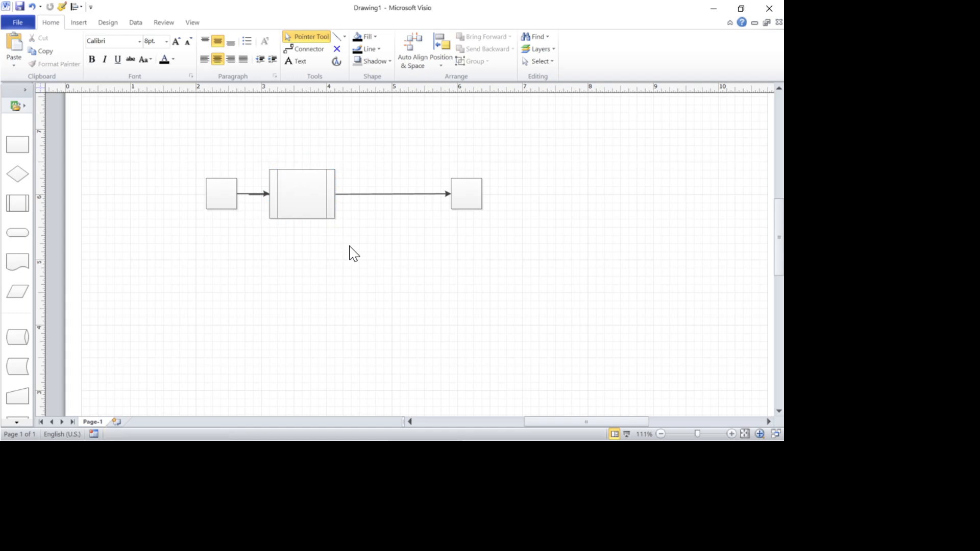
pyautogui.hotkey('ctrl', 'z')
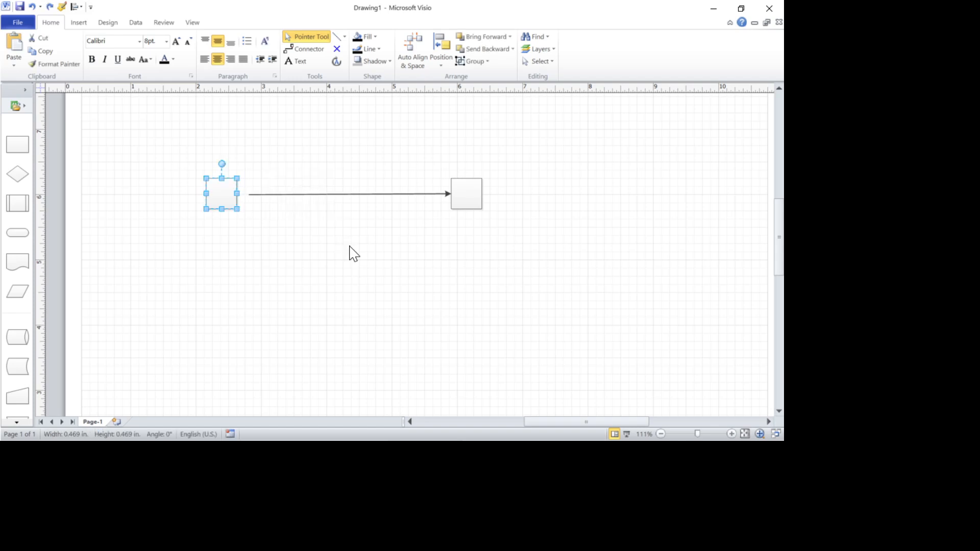
pyautogui.click(347, 248)
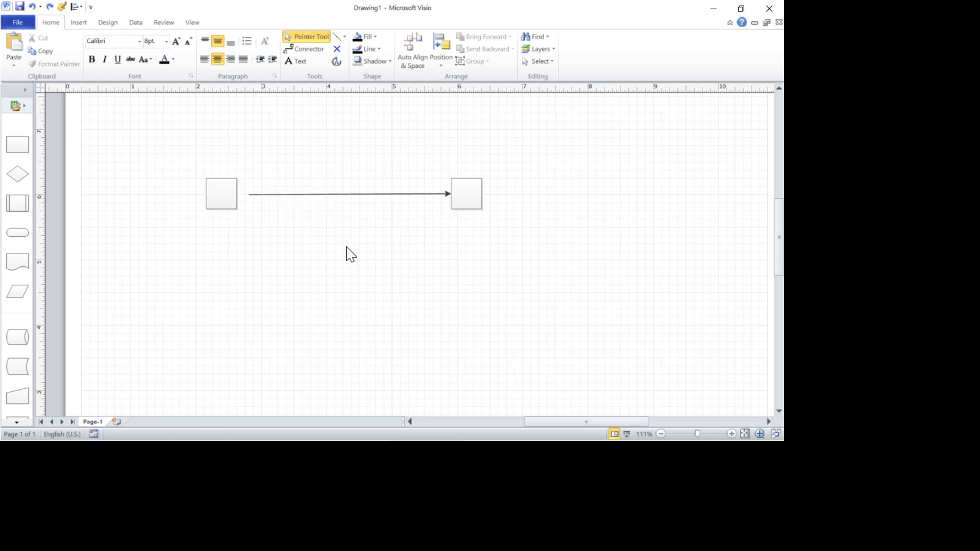
# - Nudge the copied square slightly, stretch it over the connector to about 4.734 in wide, and undo the stretch
pyautogui.click(221, 199)
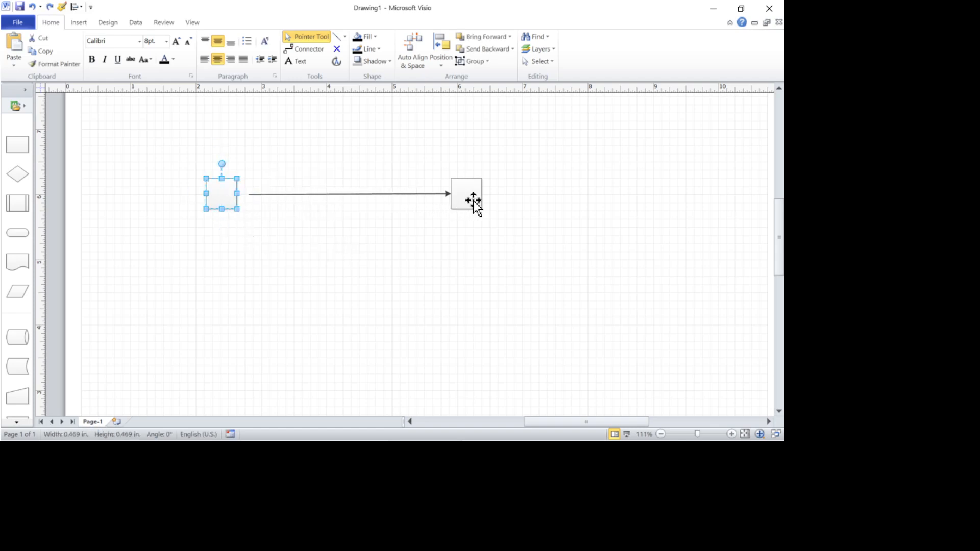
pyautogui.click(305, 195)
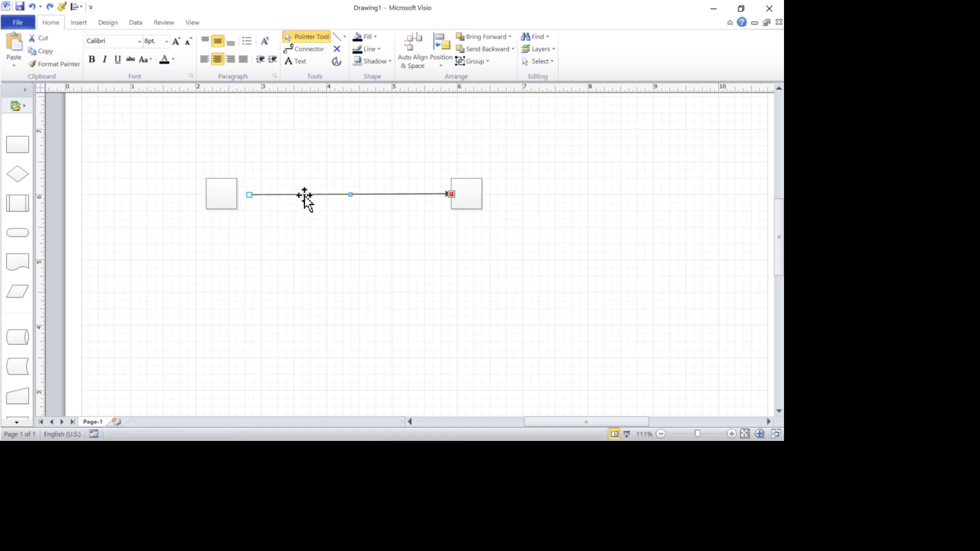
pyautogui.moveTo(216, 203)
pyautogui.mouseDown()
pyautogui.moveTo(236, 236)
pyautogui.moveTo(481, 235)
pyautogui.moveTo(464, 234)
pyautogui.moveTo(462, 275)
pyautogui.moveTo(460, 243)
pyautogui.moveTo(516, 192)
pyautogui.moveTo(539, 191)
pyautogui.moveTo(466, 201)
pyautogui.moveTo(510, 196)
pyautogui.moveTo(490, 142)
pyautogui.moveTo(213, 234)
pyautogui.moveTo(209, 191)
pyautogui.moveTo(221, 196)
pyautogui.mouseUp()
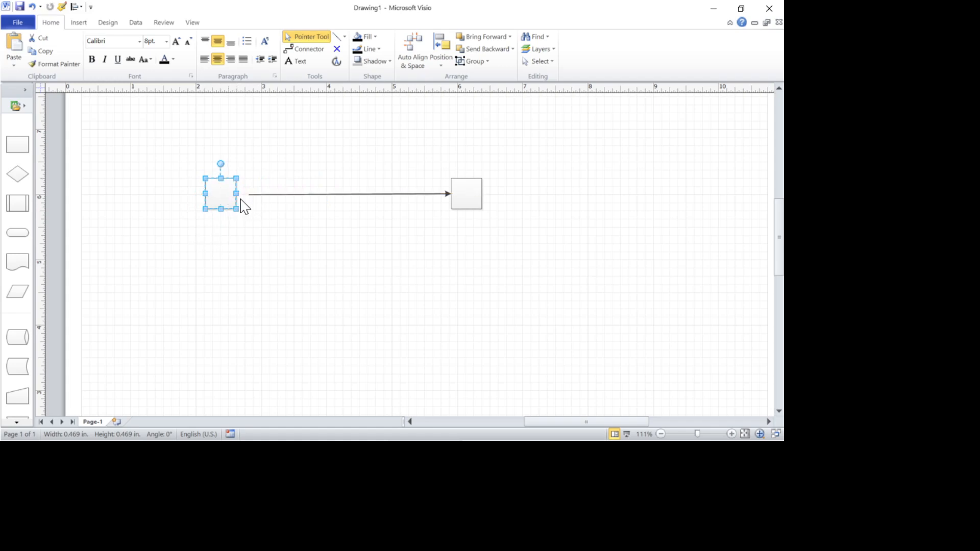
pyautogui.moveTo(238, 192); pyautogui.dragTo(515, 199)
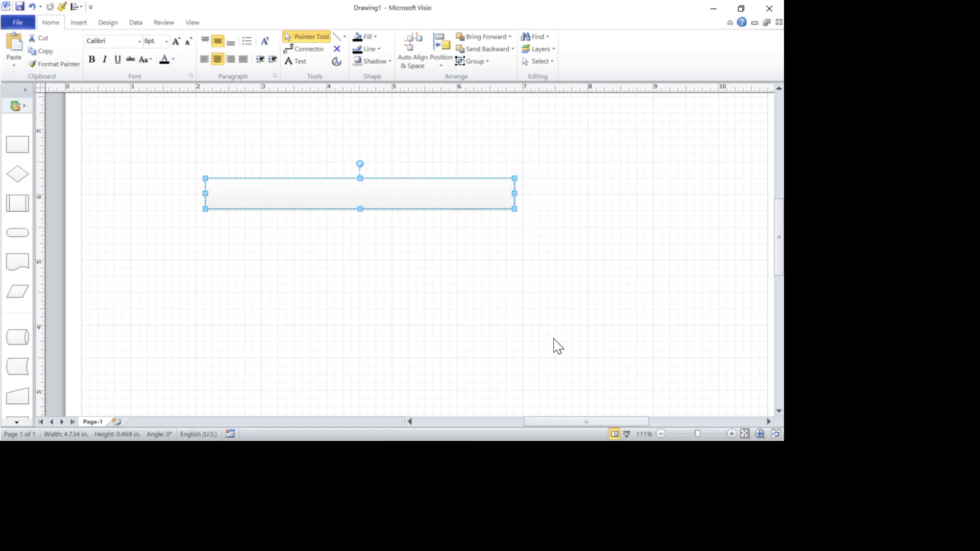
pyautogui.hotkey('ctrl', 'z')
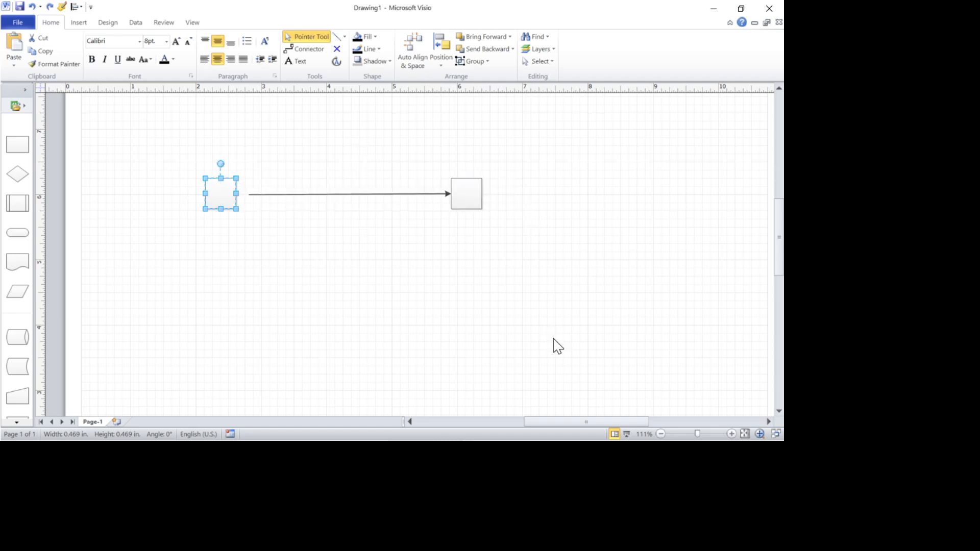
# - Glue the connector's free end to the copied square so it joins both squares, and clear the selection
pyautogui.click(370, 278)
pyautogui.click(267, 195)
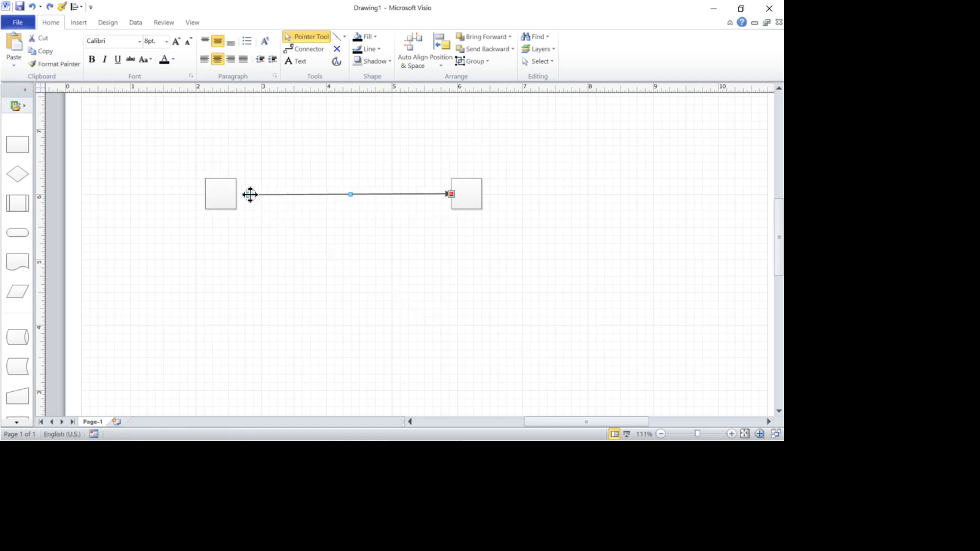
pyautogui.moveTo(244, 195); pyautogui.dragTo(223, 198)
pyautogui.click(332, 276)
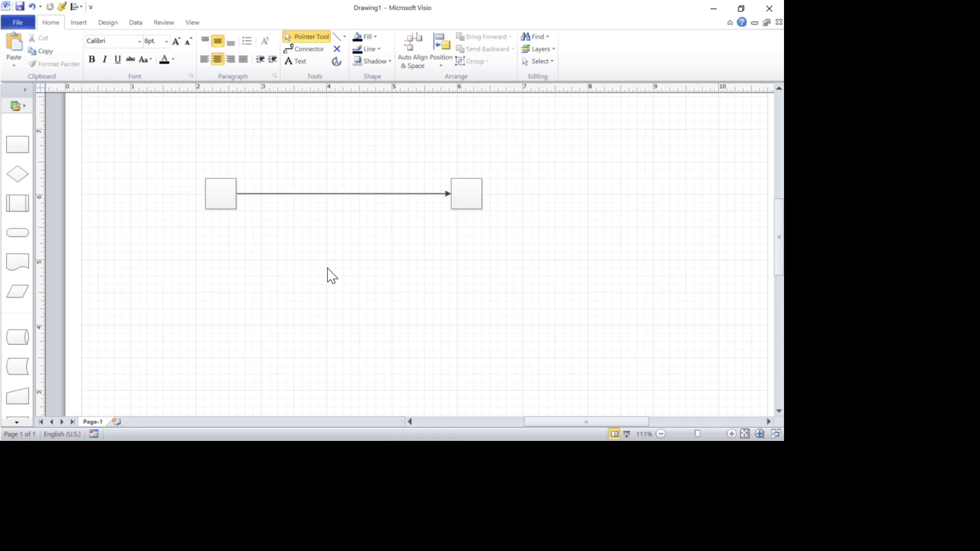
# - Test the glued connector by moving each of the two squares down in turn, undoing each move
pyautogui.moveTo(461, 200); pyautogui.dragTo(437, 293)
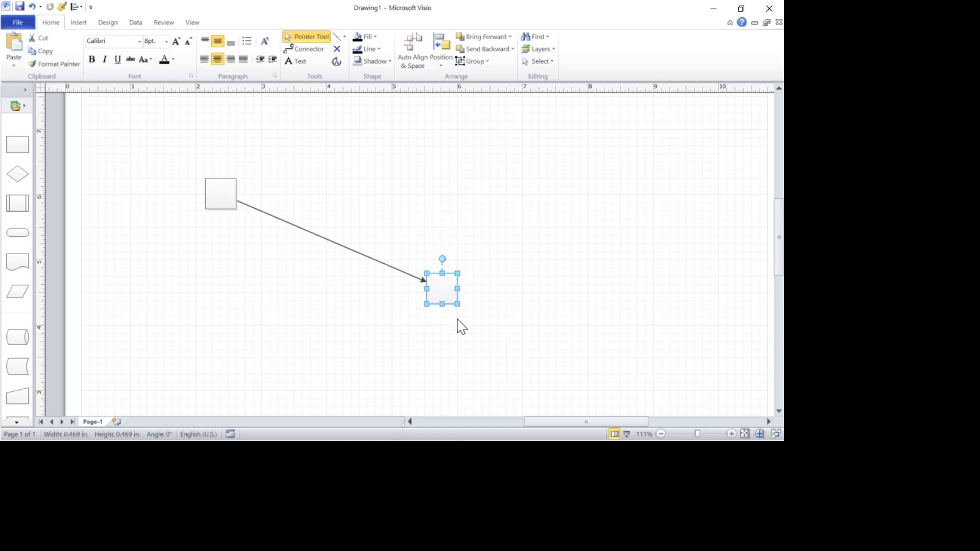
pyautogui.hotkey('ctrl', 'z')
pyautogui.moveTo(220, 197); pyautogui.dragTo(229, 327)
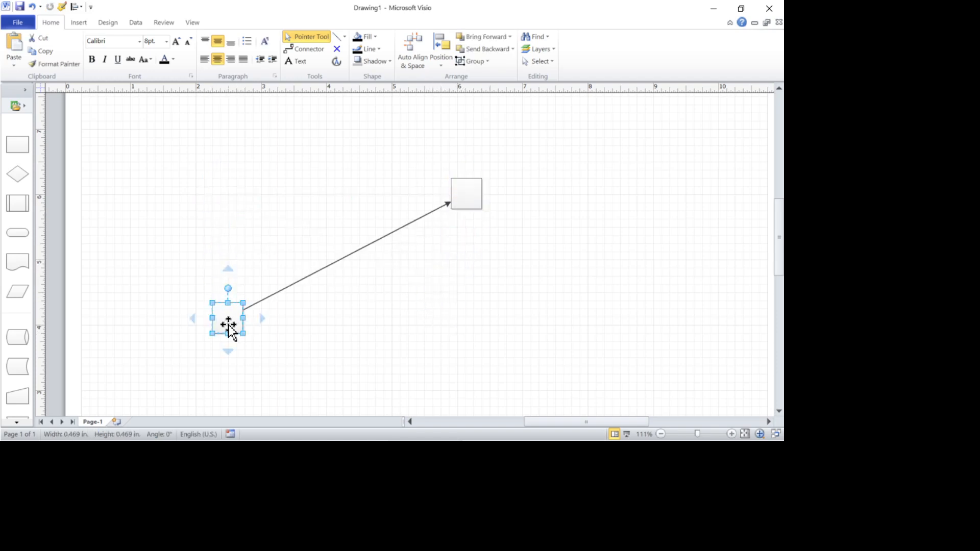
pyautogui.hotkey('ctrl', 'z')
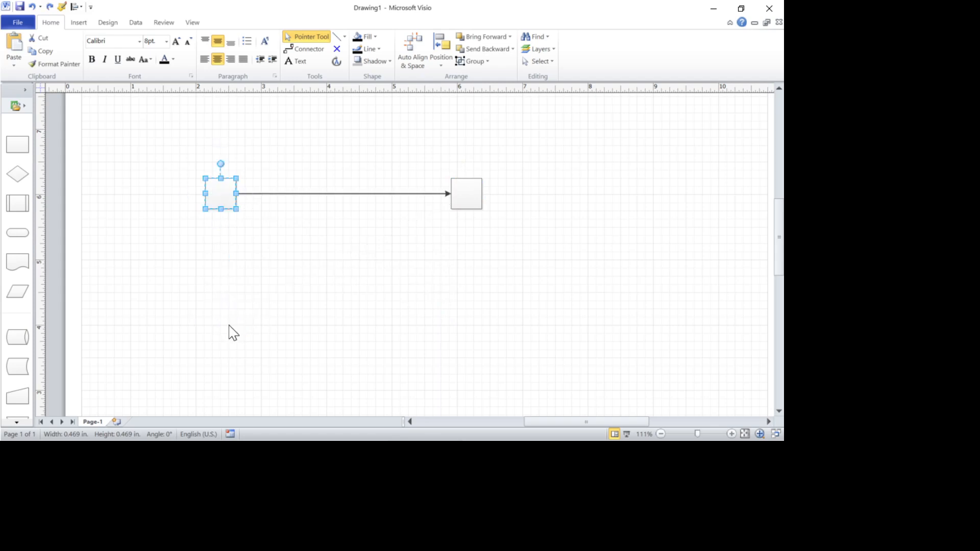
# - Move the square at the connector's start around the page, then undo back to a position level with the other square
pyautogui.moveTo(232, 206)
pyautogui.moveTo(223, 200); pyautogui.dragTo(422, 343)
pyautogui.moveTo(473, 302)
pyautogui.mouseDown()
pyautogui.moveTo(524, 295)
pyautogui.moveTo(170, 245)
pyautogui.moveTo(254, 195)
pyautogui.moveTo(354, 274)
pyautogui.moveTo(488, 304)
pyautogui.mouseUp()
pyautogui.hotkey('ctrl', 'z')
pyautogui.hotkey('ctrl', 'z')
pyautogui.hotkey('ctrl', 'z')
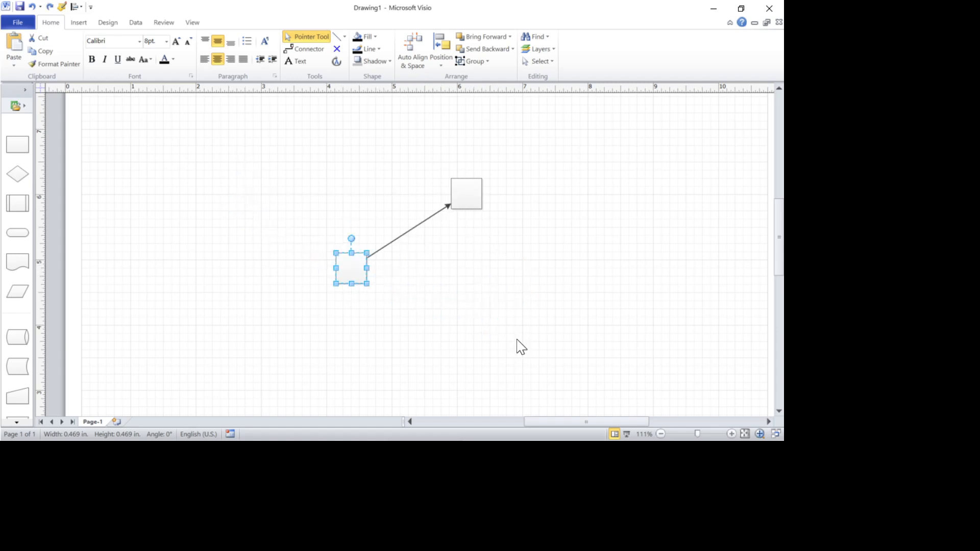
pyautogui.click(395, 285)
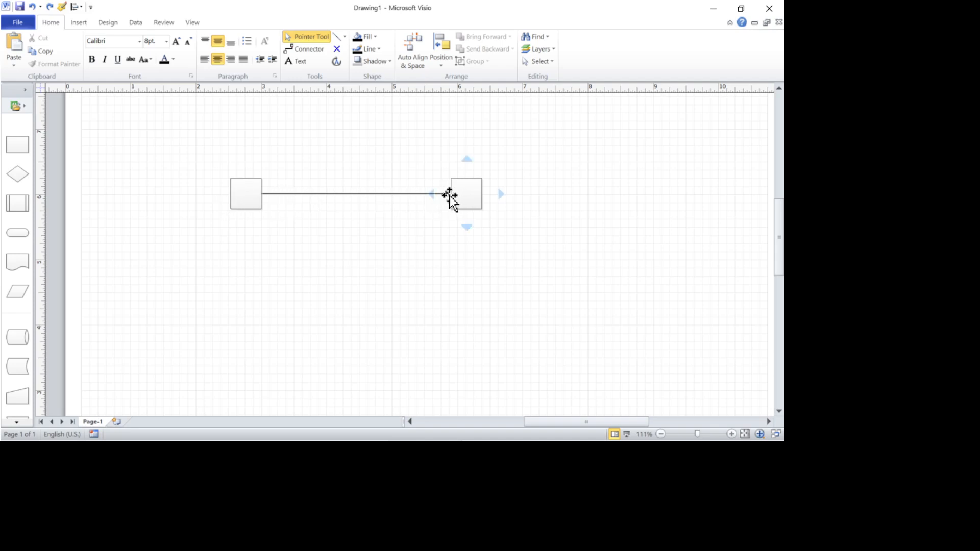
# - Select the connector between the two squares and check its context commands without applying any
pyautogui.moveTo(432, 194)
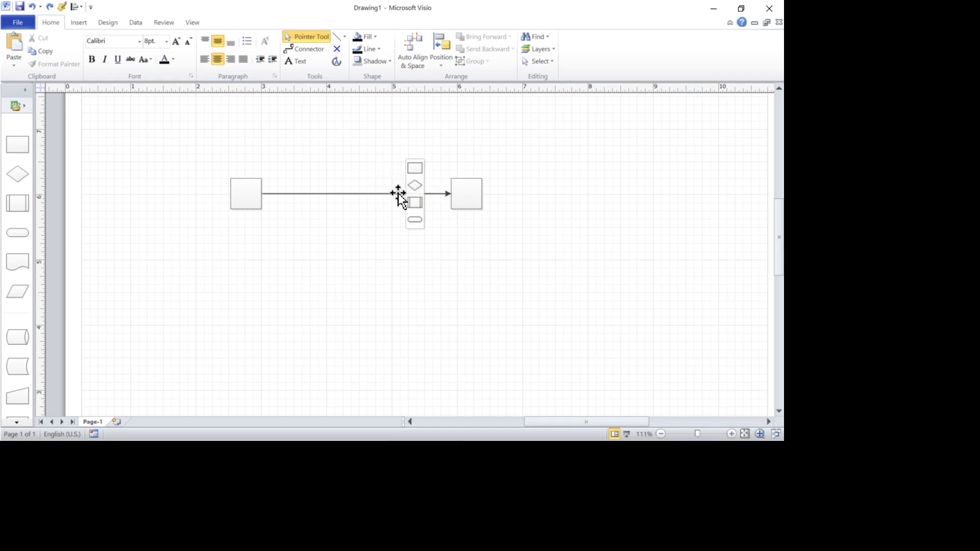
pyautogui.click(399, 194)
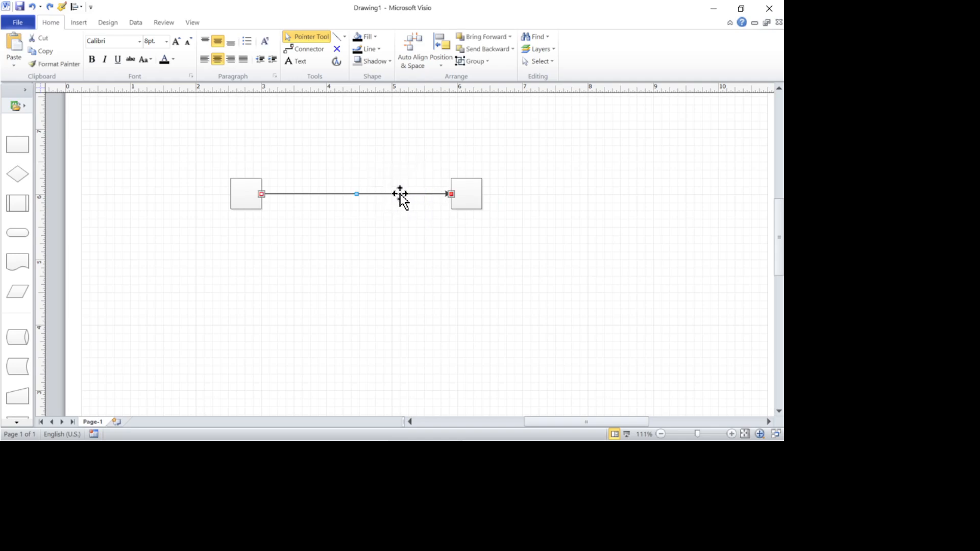
pyautogui.rightClick(400, 194)
pyautogui.press('Escape')
pyautogui.rightClick(400, 194)
pyautogui.press('Escape')
pyautogui.rightClick(400, 194)
pyautogui.press('Escape')
pyautogui.press('Escape')
# - Remove the arrowhead from the connector by applying the plain line style without arrows, and clear the selection
pyautogui.click(378, 53)
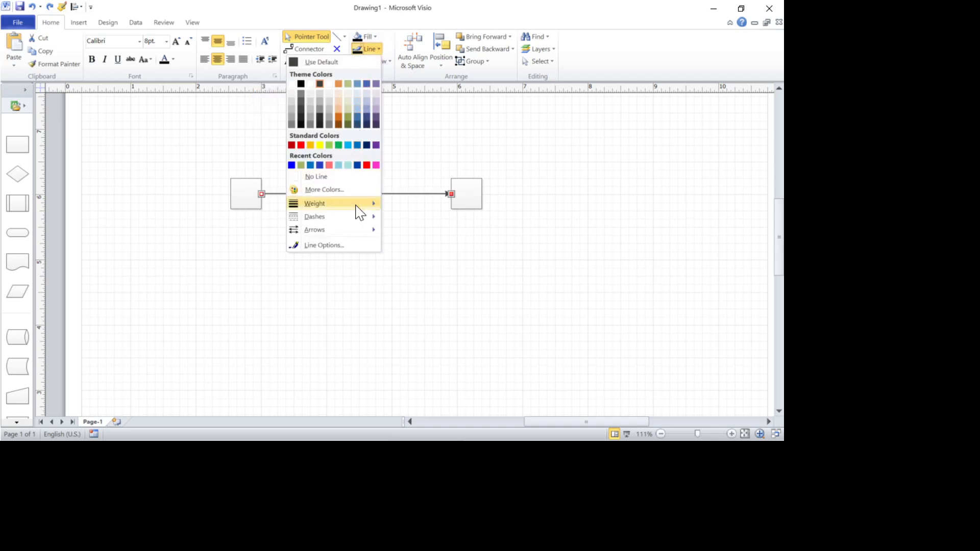
pyautogui.moveTo(363, 237)
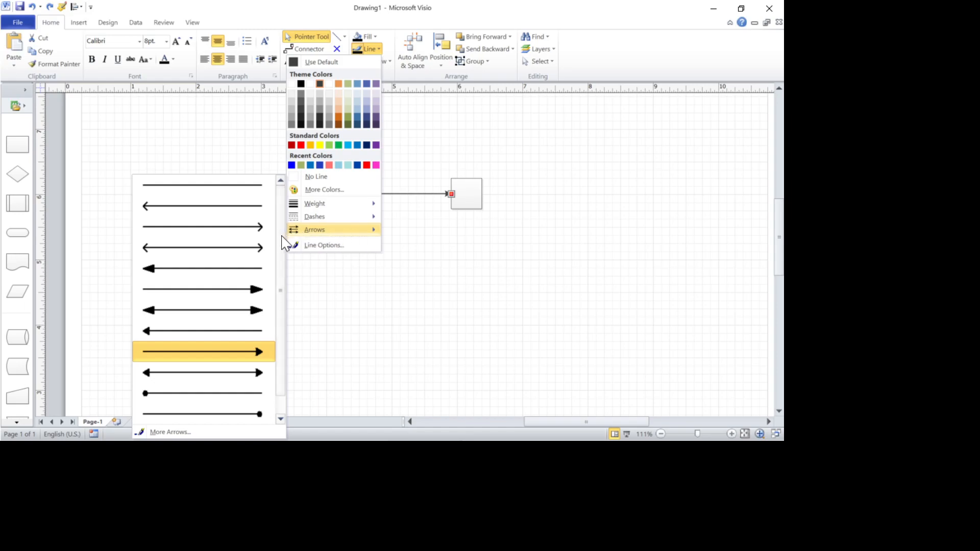
pyautogui.scroll(-1, 285, 251)
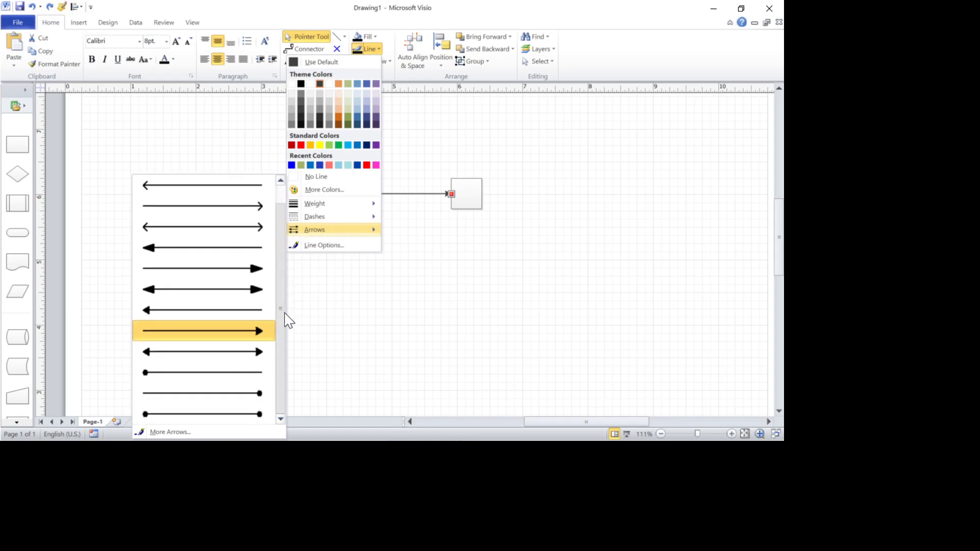
pyautogui.scroll(1, 282, 247)
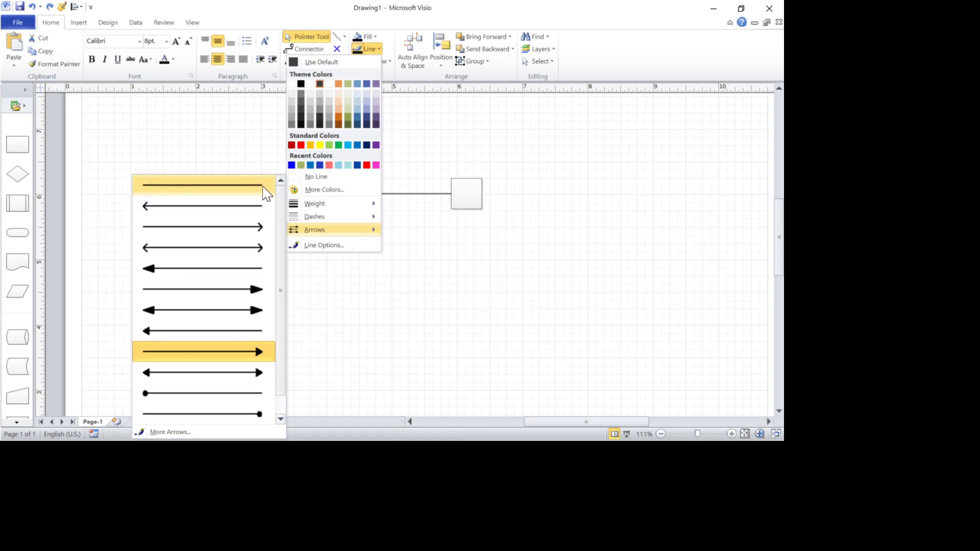
pyautogui.click(220, 190)
pyautogui.click(369, 269)
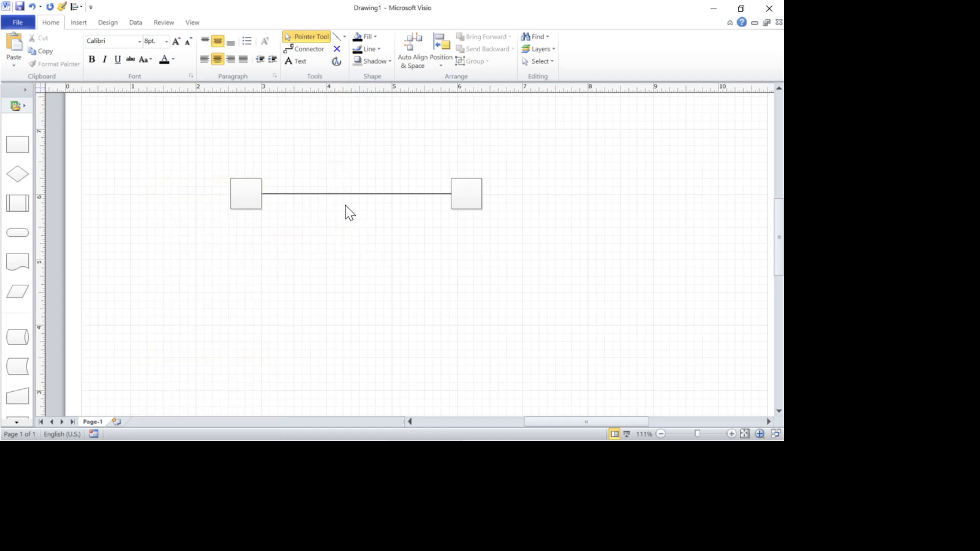
# - Set the connector to a line weight thinner than 1 pt and clear the selection
pyautogui.keyDown('ctrl'); pyautogui.keyDown('shift'); pyautogui.click(274, 158); pyautogui.keyUp('shift'); pyautogui.keyUp('ctrl')
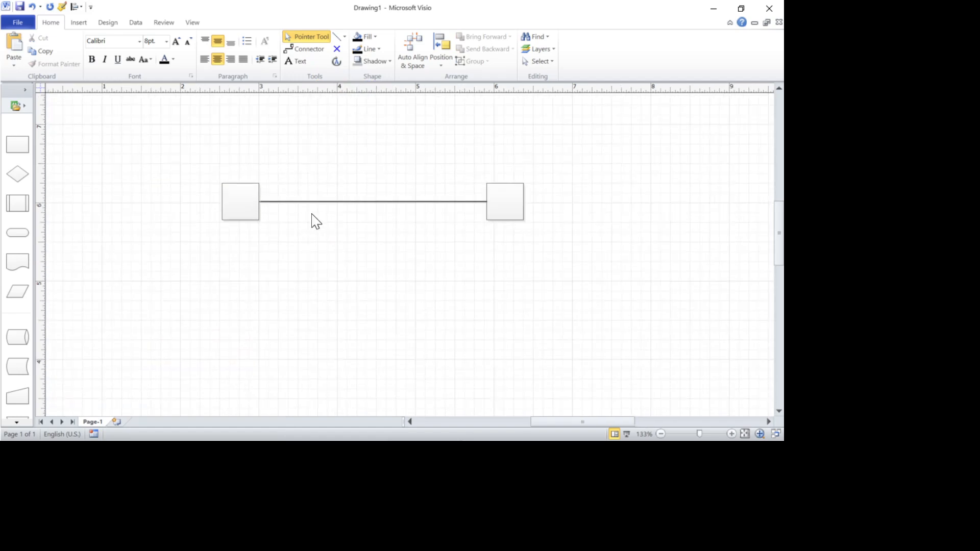
pyautogui.click(329, 202)
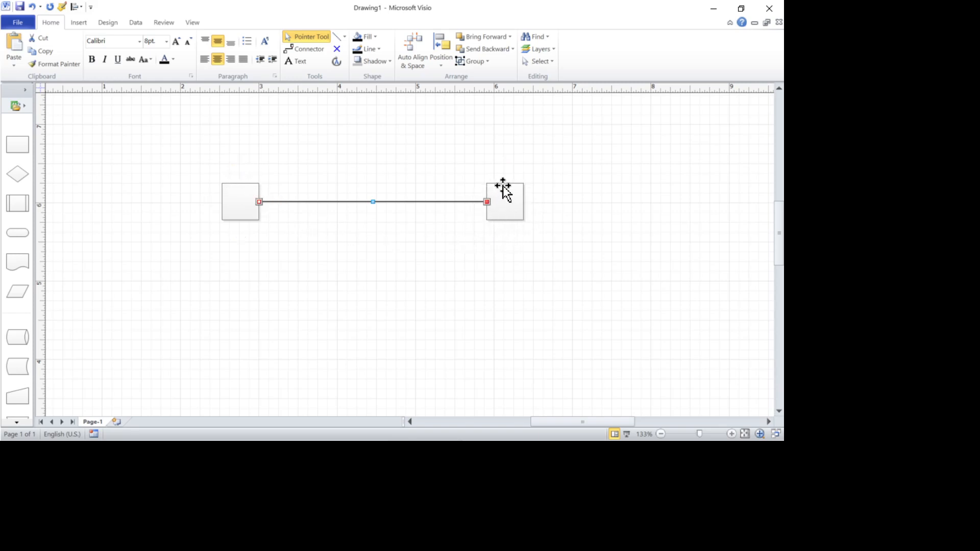
pyautogui.click(378, 51)
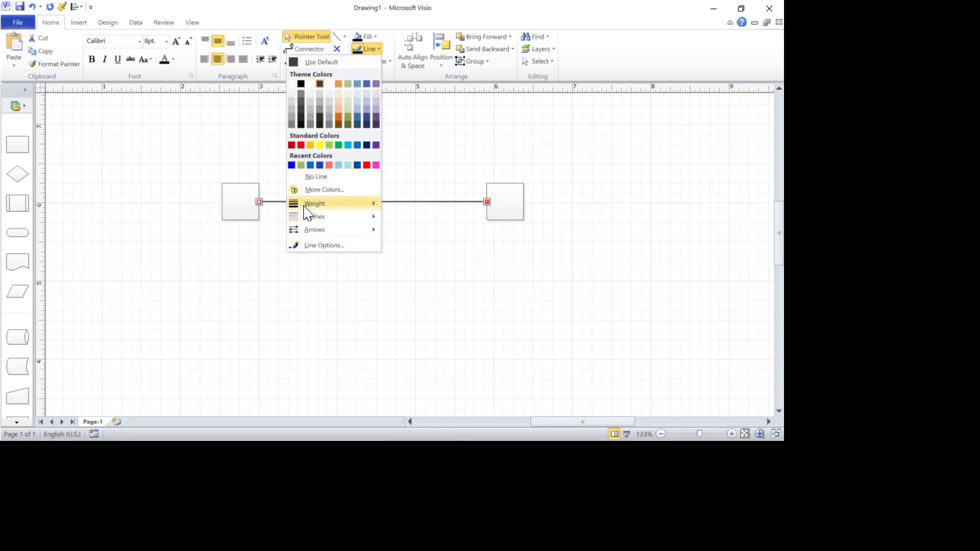
pyautogui.moveTo(324, 206)
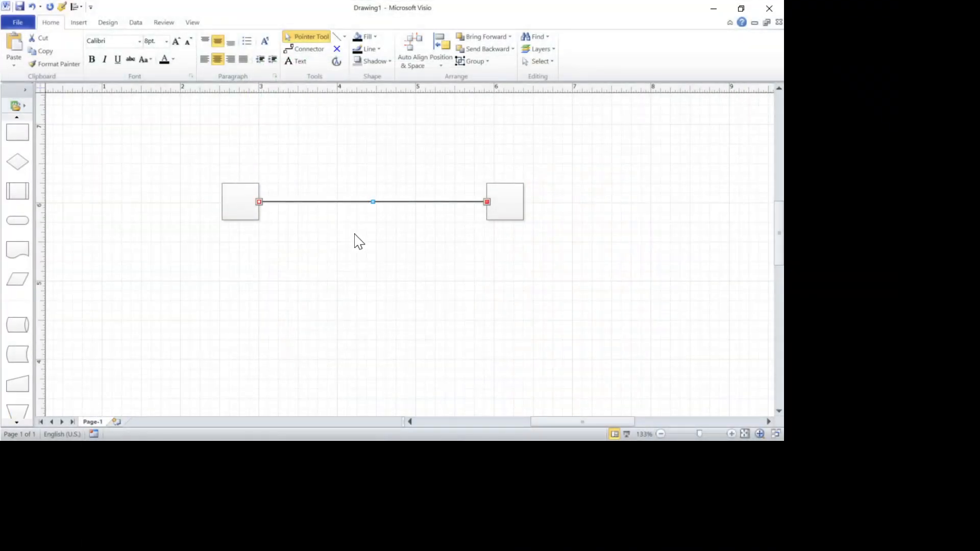
pyautogui.click(379, 49)
pyautogui.moveTo(333, 210)
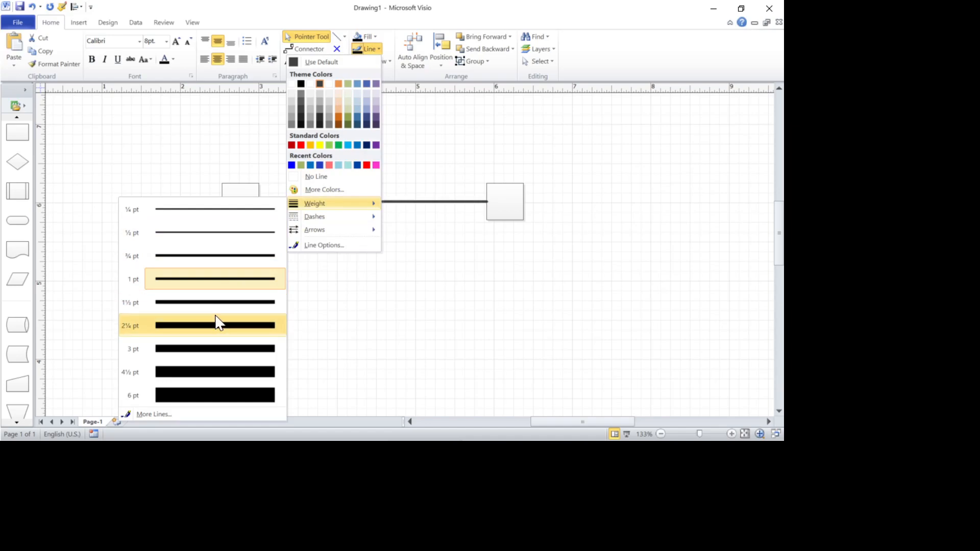
pyautogui.click(220, 245)
pyautogui.click(278, 243)
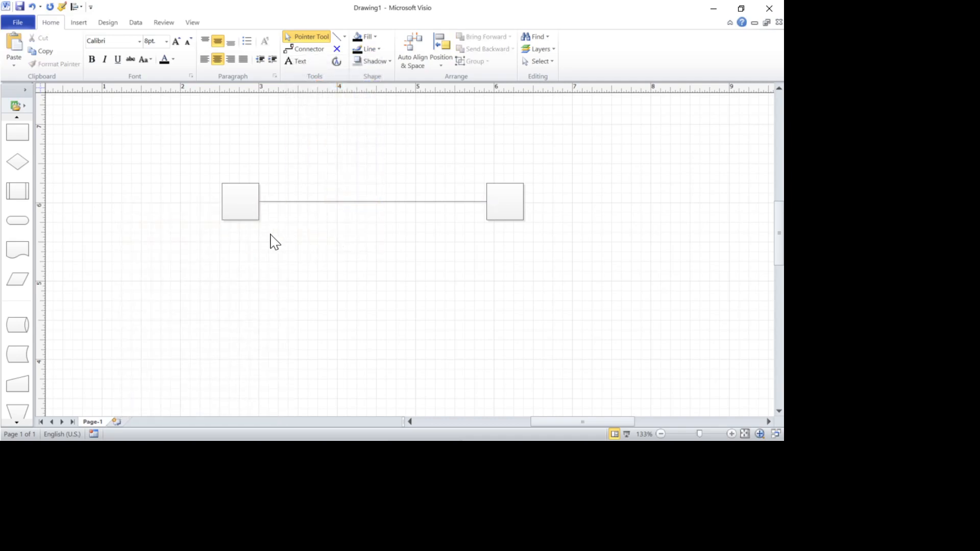
# - Examine up close the joint between the connector's start and its square, and return to a view of both squares
pyautogui.moveTo(256, 203)
pyautogui.keyDown('ctrl'); pyautogui.keyDown('shift'); pyautogui.click(254, 205); pyautogui.keyUp('shift'); pyautogui.keyUp('ctrl')
pyautogui.keyDown('ctrl'); pyautogui.keyDown('shift'); pyautogui.click(253, 203); pyautogui.keyUp('shift'); pyautogui.keyUp('ctrl')
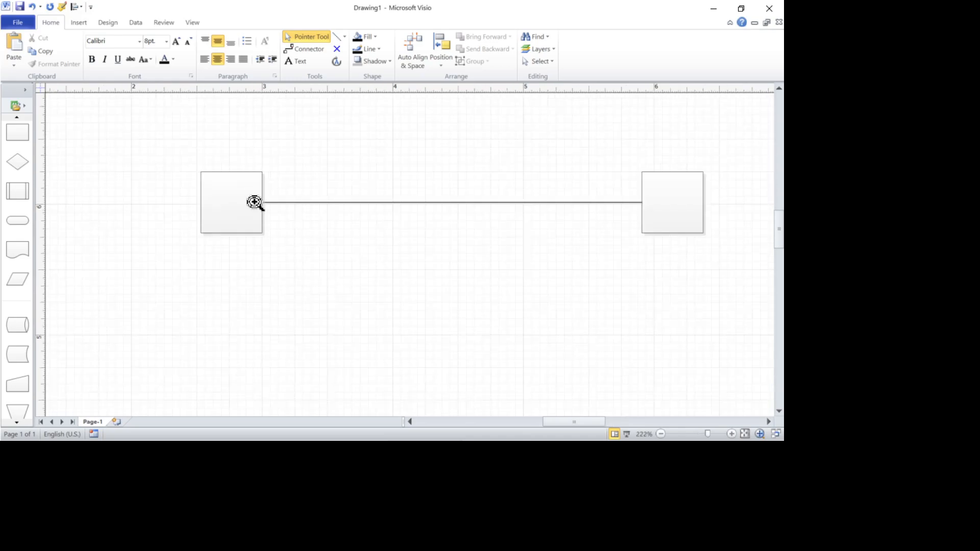
pyautogui.keyDown('ctrl'); pyautogui.keyDown('shift'); pyautogui.click(254, 202); pyautogui.keyUp('shift'); pyautogui.keyUp('ctrl')
pyautogui.keyDown('ctrl'); pyautogui.keyDown('shift'); pyautogui.click(254, 203); pyautogui.keyUp('shift'); pyautogui.keyUp('ctrl')
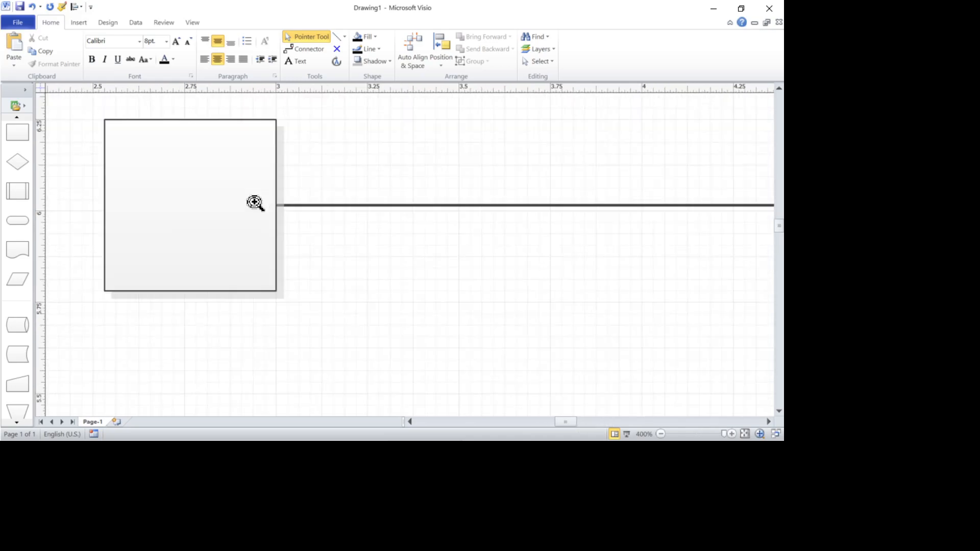
pyautogui.keyDown('ctrl'); pyautogui.keyDown('shift'); pyautogui.click(301, 203); pyautogui.keyUp('shift'); pyautogui.keyUp('ctrl')
pyautogui.keyDown('ctrl'); pyautogui.keyDown('shift'); pyautogui.click(298, 207); pyautogui.keyUp('shift'); pyautogui.keyUp('ctrl')
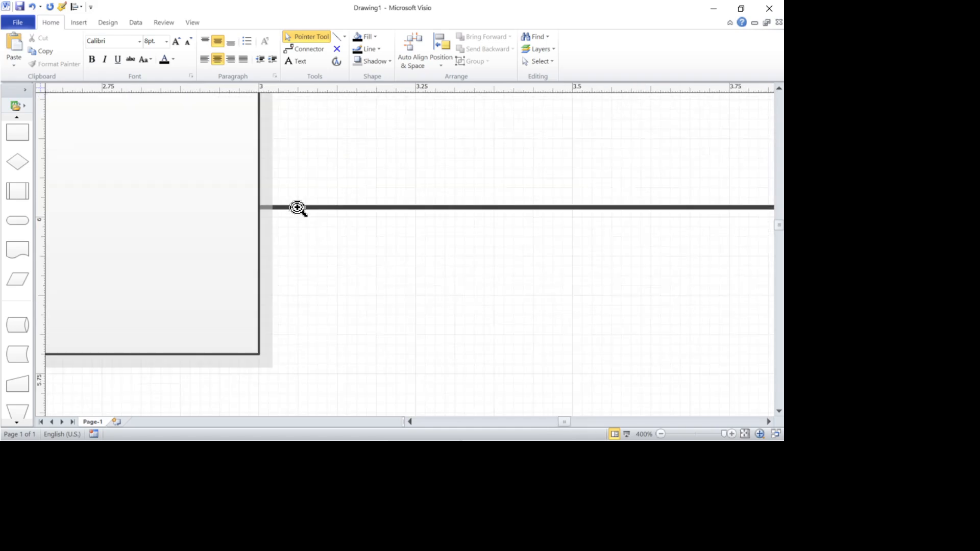
pyautogui.click(298, 207)
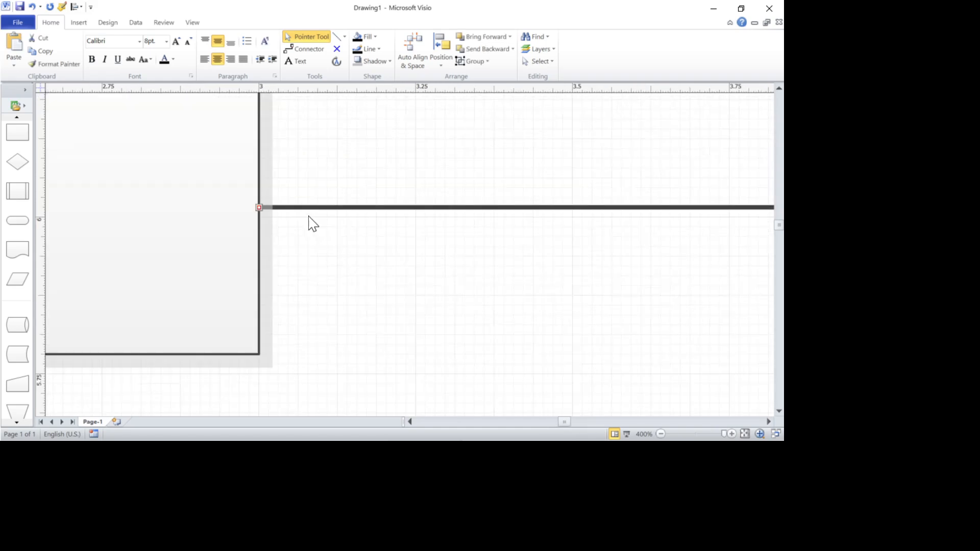
pyautogui.keyDown('ctrl'); pyautogui.keyDown('shift'); pyautogui.rightClick(310, 273); pyautogui.keyUp('shift'); pyautogui.keyUp('ctrl')
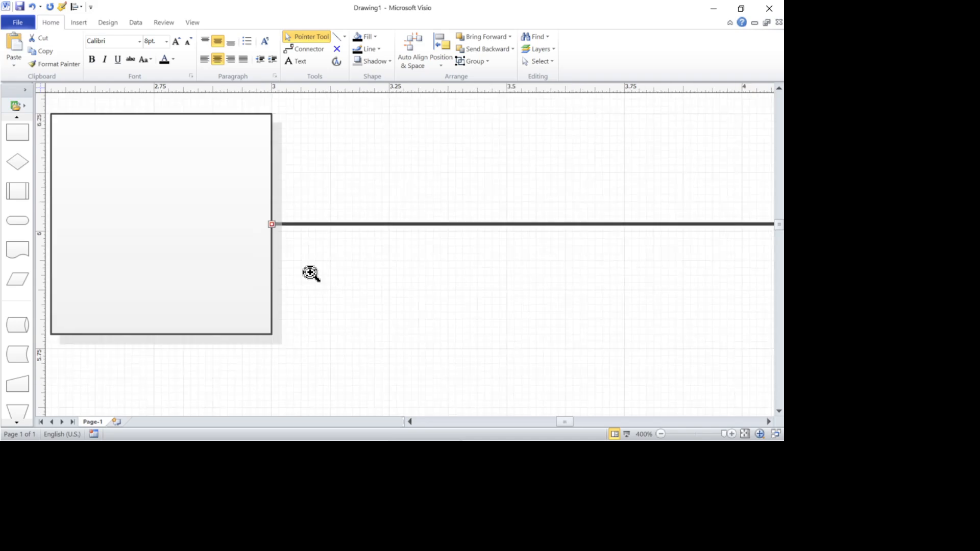
pyautogui.keyDown('ctrl'); pyautogui.keyDown('shift'); pyautogui.rightClick(311, 274); pyautogui.keyUp('shift'); pyautogui.keyUp('ctrl')
pyautogui.keyDown('ctrl'); pyautogui.keyDown('shift'); pyautogui.rightClick(311, 274); pyautogui.keyUp('shift'); pyautogui.keyUp('ctrl')
pyautogui.keyDown('ctrl'); pyautogui.keyDown('shift'); pyautogui.rightClick(311, 274); pyautogui.keyUp('shift'); pyautogui.keyUp('ctrl')
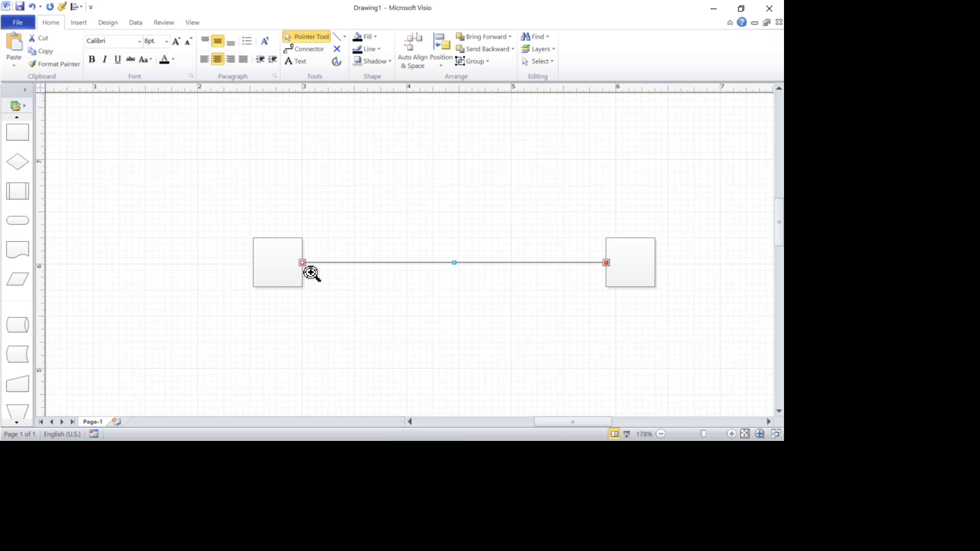
pyautogui.keyDown('ctrl'); pyautogui.keyDown('shift'); pyautogui.rightClick(311, 273); pyautogui.keyUp('shift'); pyautogui.keyUp('ctrl')
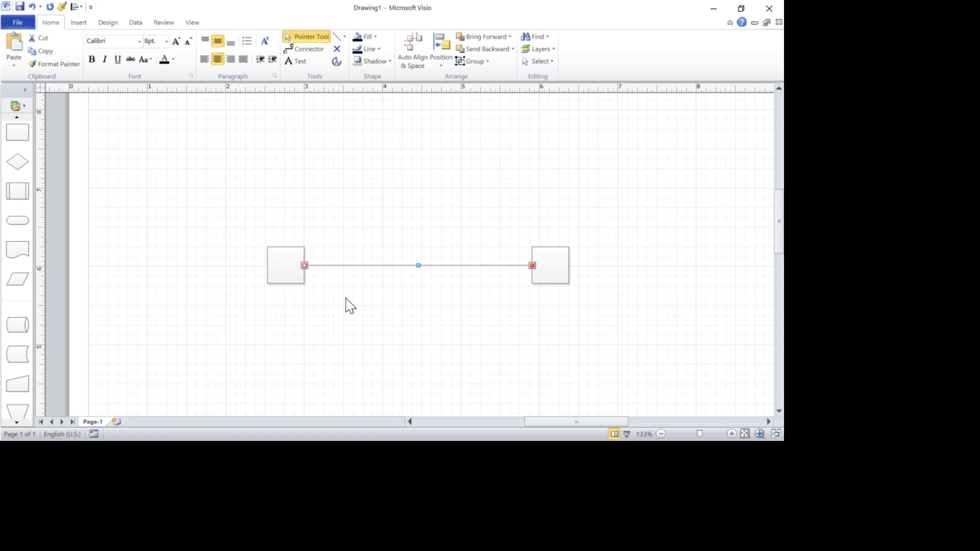
pyautogui.click(194, 26)
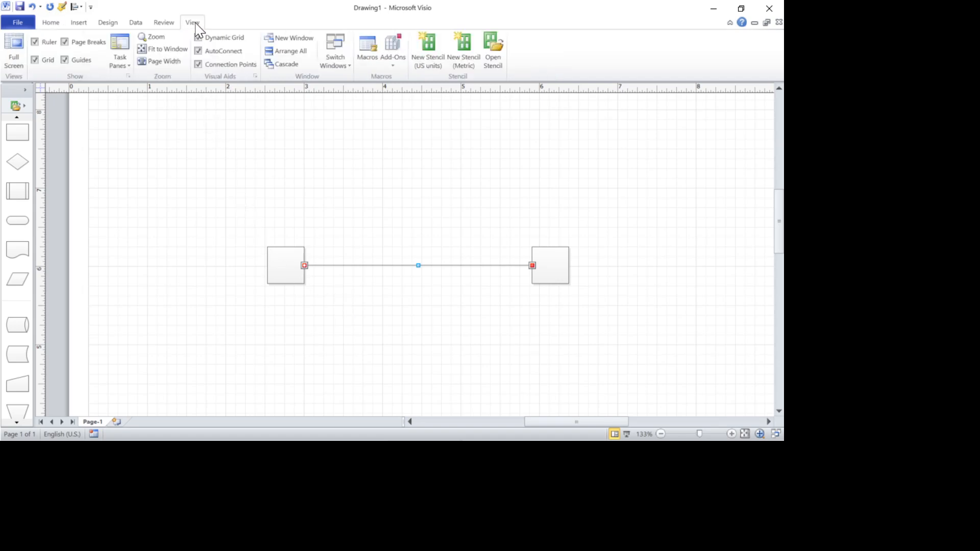
pyautogui.click(160, 25)
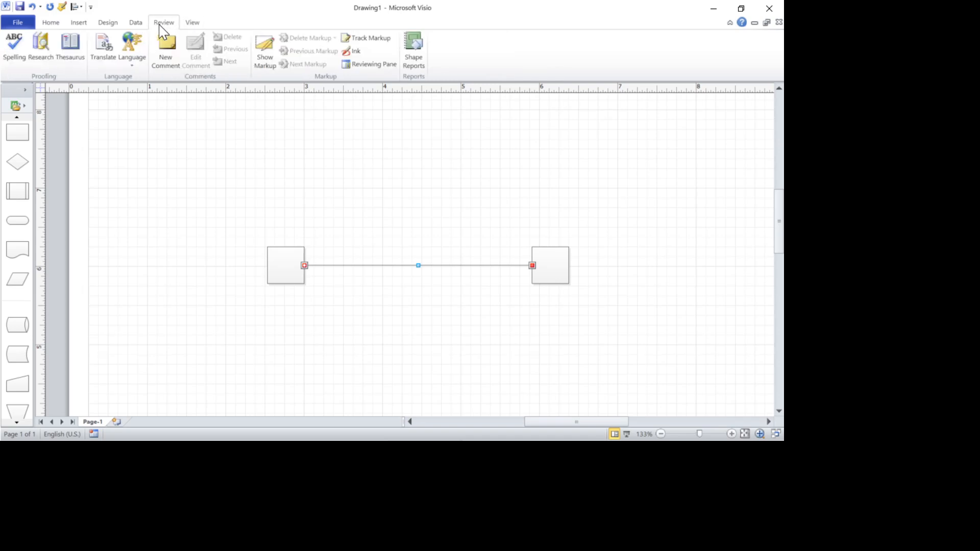
pyautogui.click(135, 24)
pyautogui.click(111, 24)
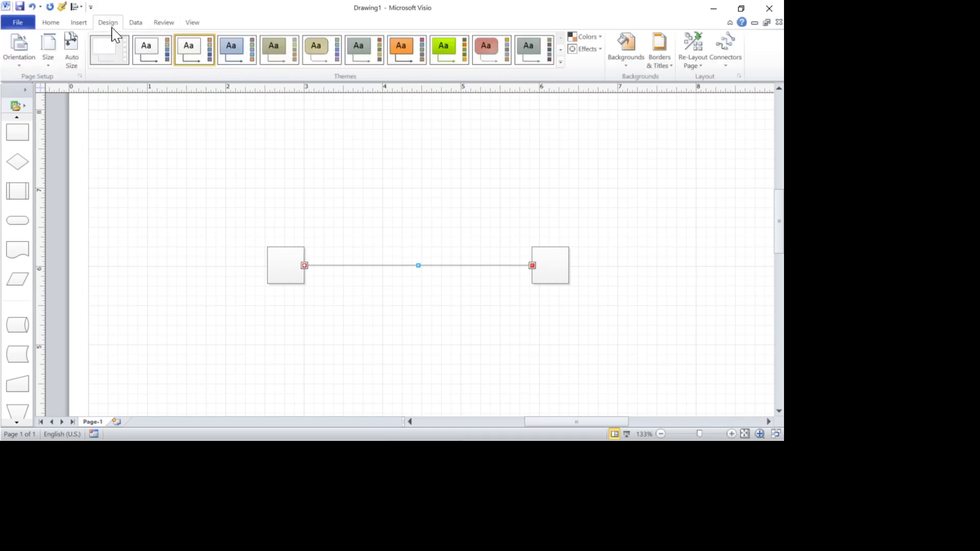
pyautogui.click(81, 27)
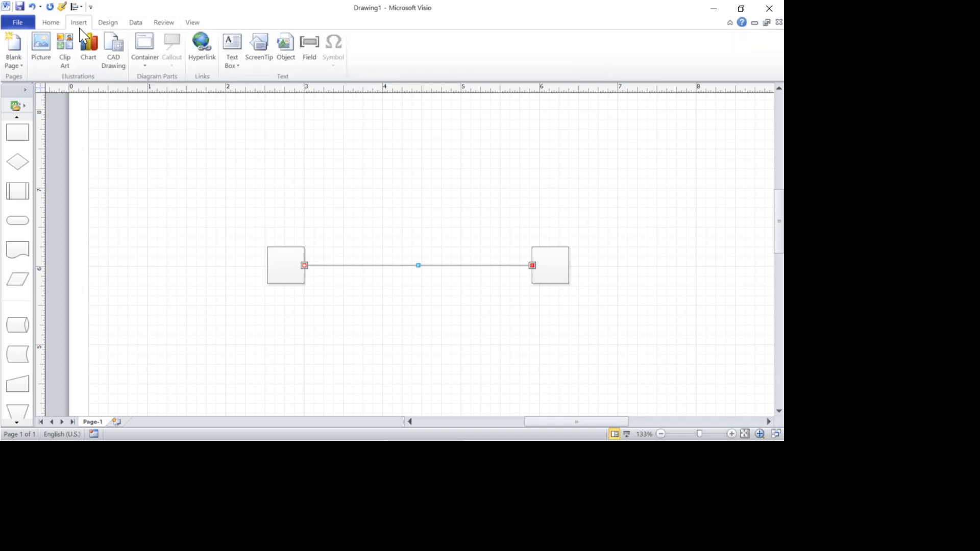
pyautogui.click(54, 24)
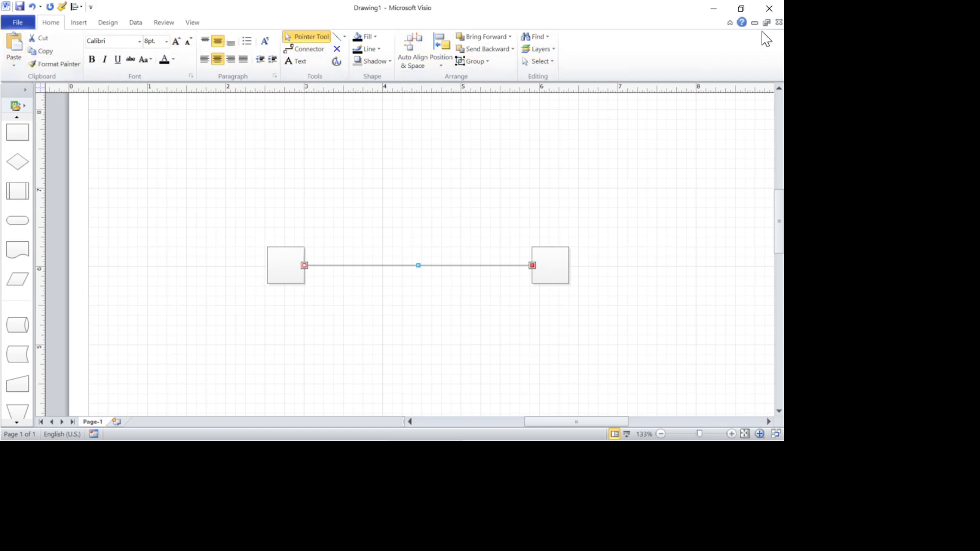
pyautogui.rightClick(611, 59)
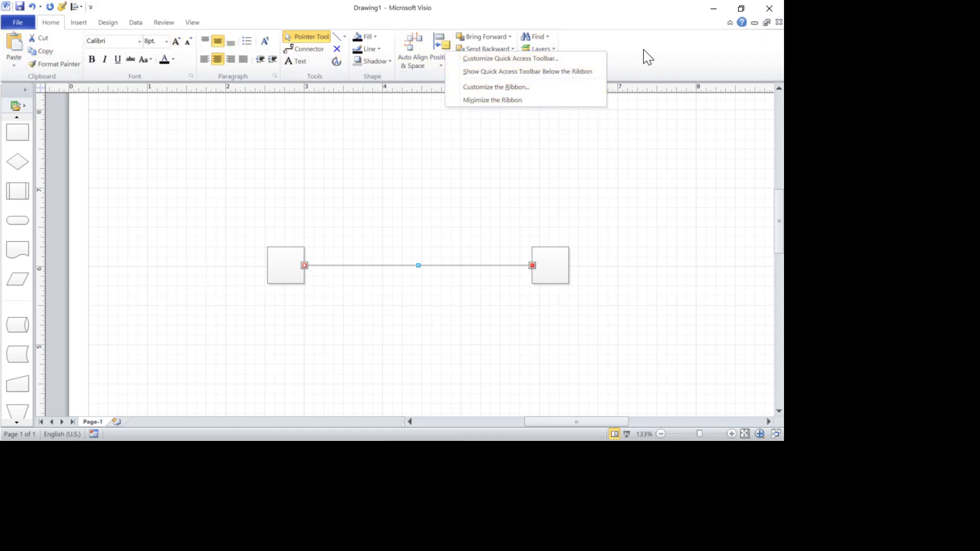
pyautogui.click(631, 62)
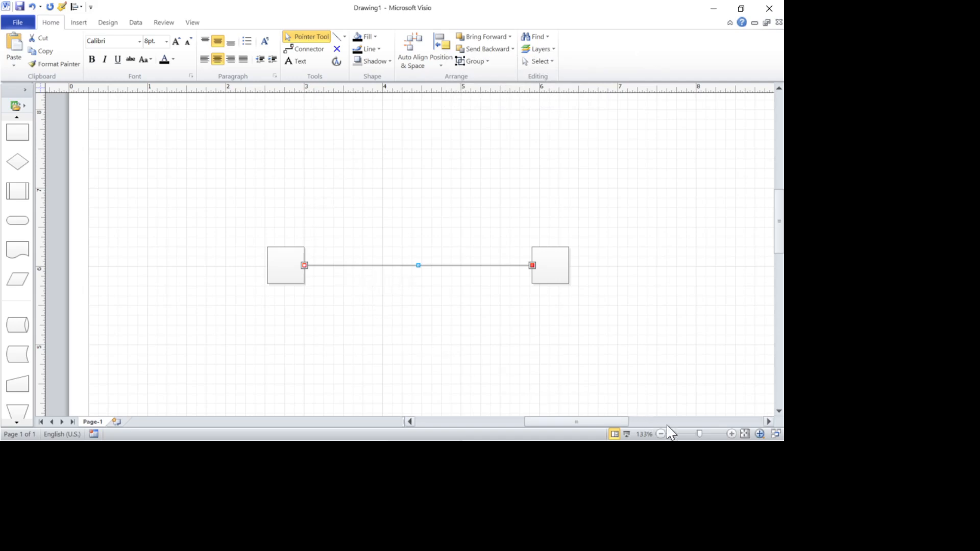
# - Magnify the page, reduce the zoom to 67%, and clear the connector's selection
pyautogui.click(732, 434)
pyautogui.click(732, 434)
pyautogui.click(731, 434)
pyautogui.click(731, 434)
pyautogui.click(731, 434)
pyautogui.click(732, 433)
pyautogui.moveTo(716, 434); pyautogui.dragTo(688, 438)
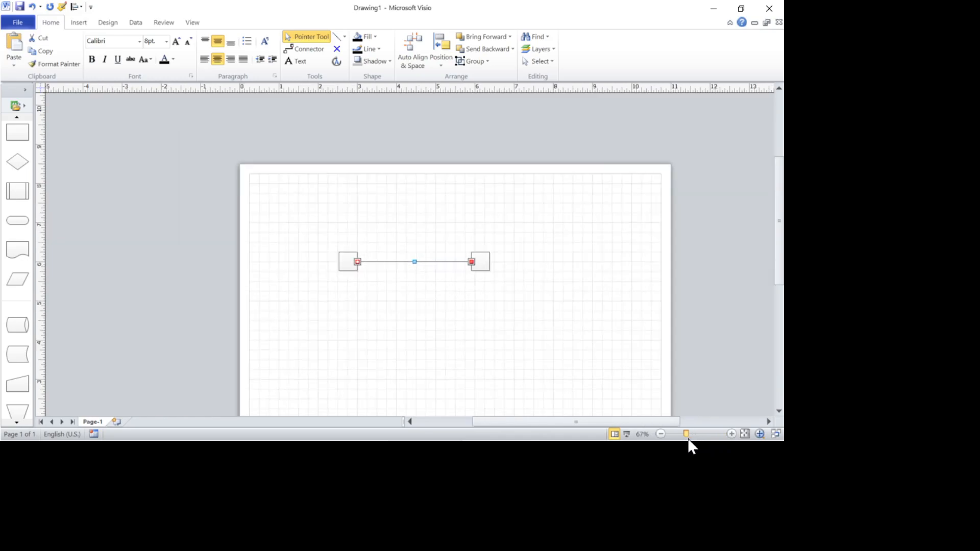
pyautogui.click(494, 367)
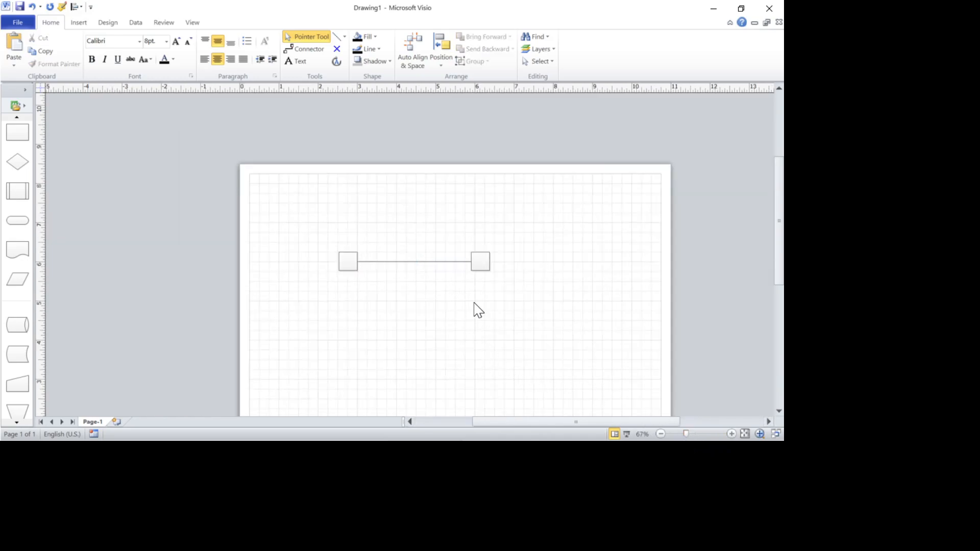
# - Set the connector between the two squares to a ¼ pt line weight and clear the selection
pyautogui.keyDown('ctrl'); pyautogui.keyDown('shift'); pyautogui.click(481, 262); pyautogui.keyUp('shift'); pyautogui.keyUp('ctrl')
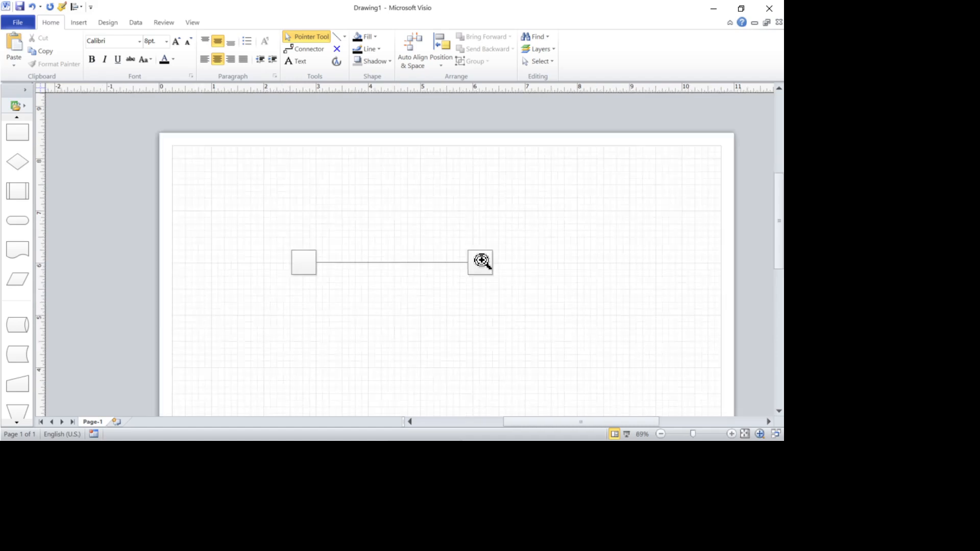
pyautogui.keyDown('ctrl'); pyautogui.keyDown('shift'); pyautogui.click(481, 262); pyautogui.keyUp('shift'); pyautogui.keyUp('ctrl')
pyautogui.keyDown('ctrl'); pyautogui.keyDown('shift'); pyautogui.click(453, 270); pyautogui.keyUp('shift'); pyautogui.keyUp('ctrl')
pyautogui.keyDown('ctrl'); pyautogui.keyDown('shift'); pyautogui.click(456, 269); pyautogui.keyUp('shift'); pyautogui.keyUp('ctrl')
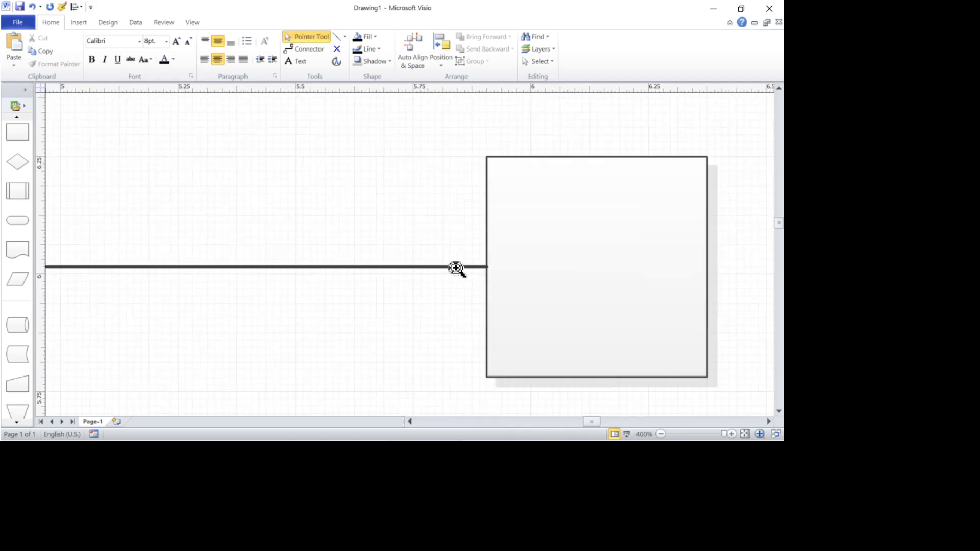
pyautogui.keyDown('ctrl'); pyautogui.keyDown('shift'); pyautogui.rightClick(432, 284); pyautogui.keyUp('shift'); pyautogui.keyUp('ctrl')
pyautogui.keyDown('ctrl'); pyautogui.keyDown('shift'); pyautogui.click(480, 292); pyautogui.keyUp('shift'); pyautogui.keyUp('ctrl')
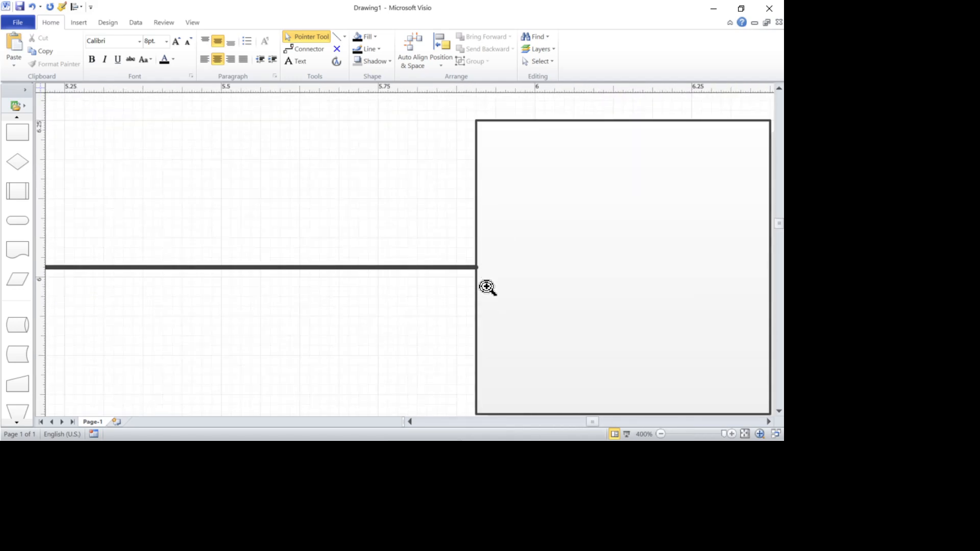
pyautogui.keyDown('ctrl'); pyautogui.keyDown('shift'); pyautogui.rightClick(434, 286); pyautogui.keyUp('shift'); pyautogui.keyUp('ctrl')
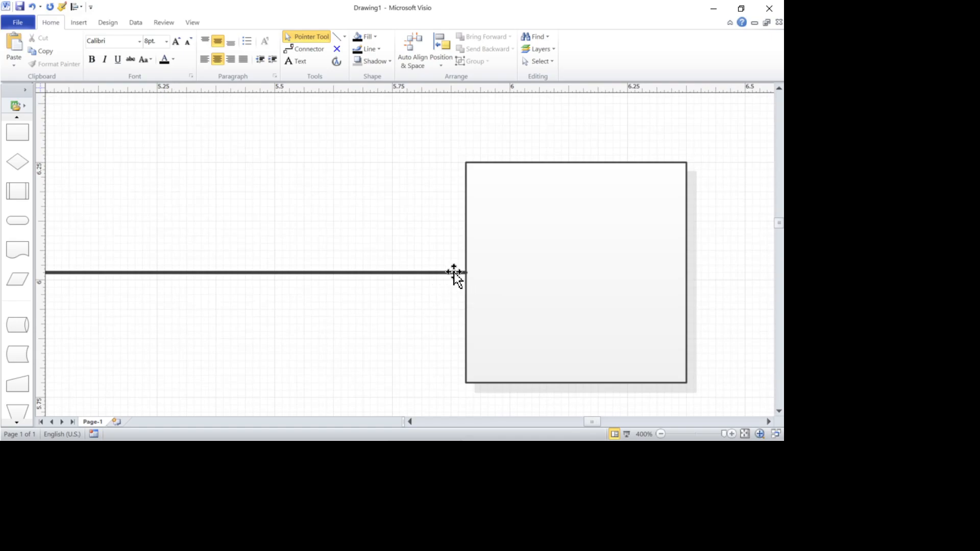
pyautogui.keyDown('ctrl'); pyautogui.keyDown('shift'); pyautogui.click(486, 286); pyautogui.keyUp('shift'); pyautogui.keyUp('ctrl')
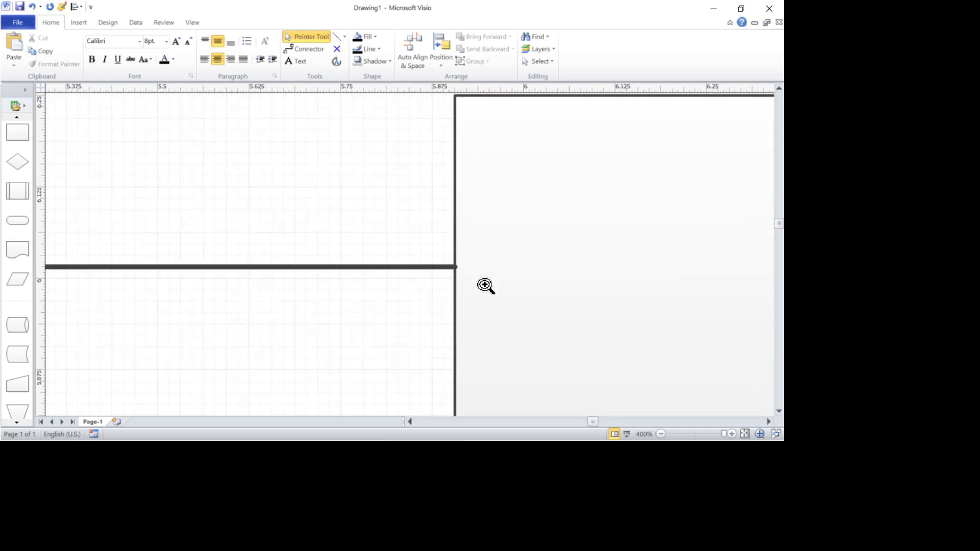
pyautogui.click(425, 267)
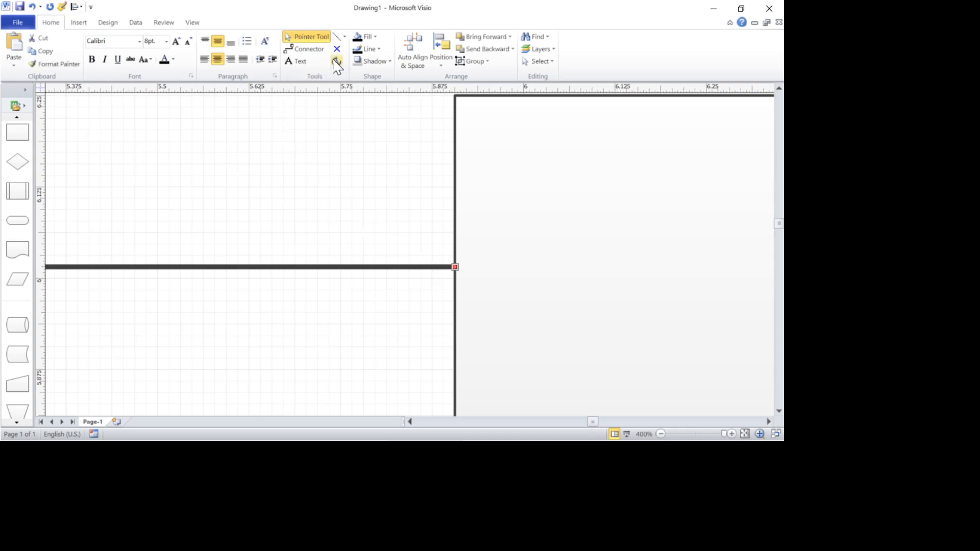
pyautogui.click(378, 50)
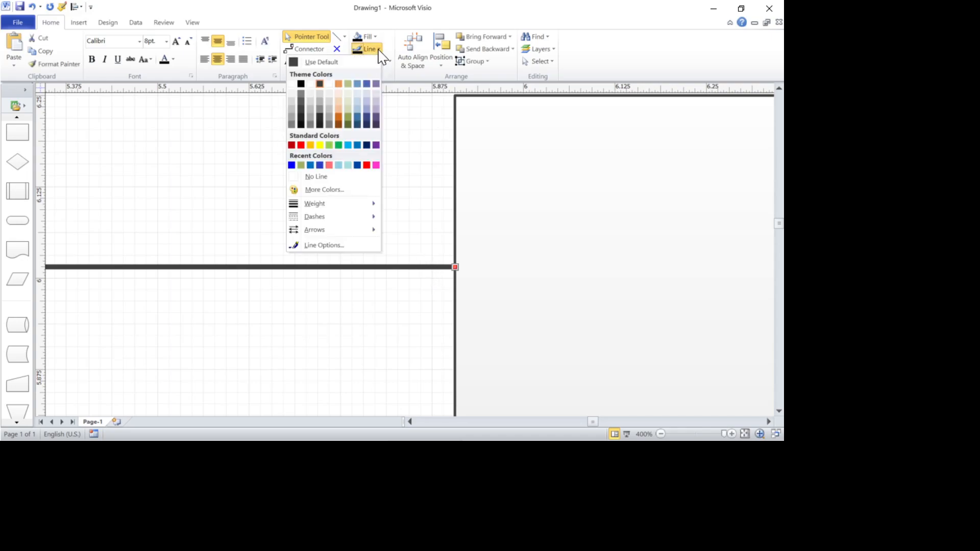
pyautogui.moveTo(329, 204)
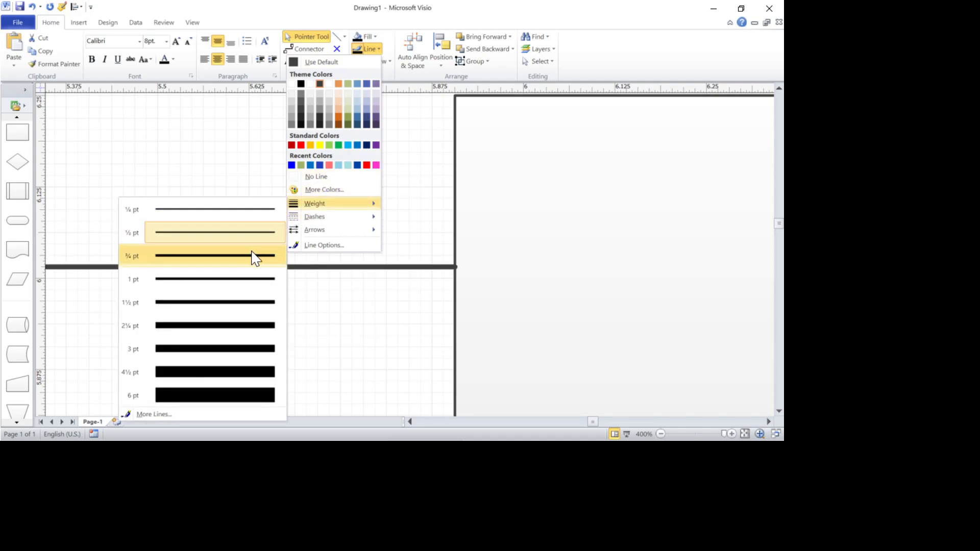
pyautogui.click(240, 217)
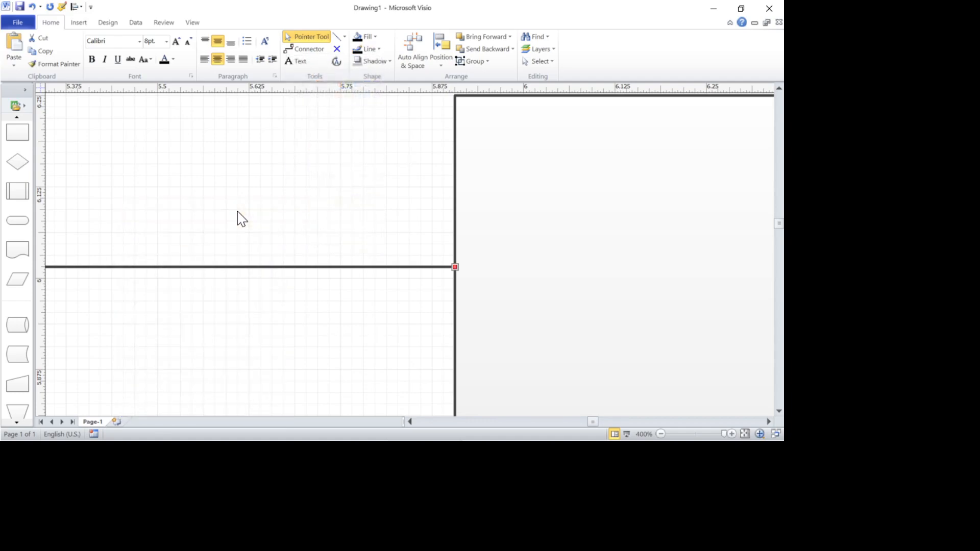
pyautogui.click(396, 235)
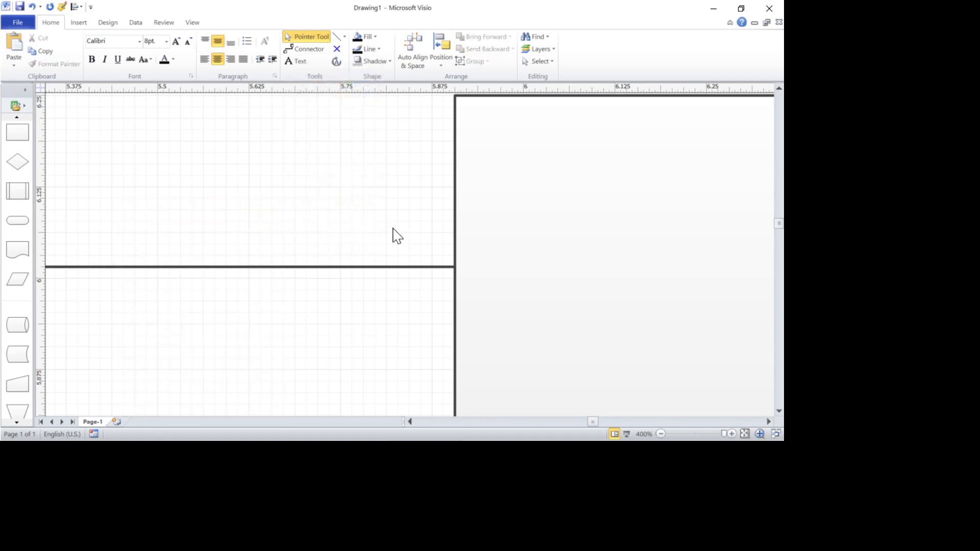
# - Review the dash styles available for the connector without applying any, and clear the selection
pyautogui.click(429, 266)
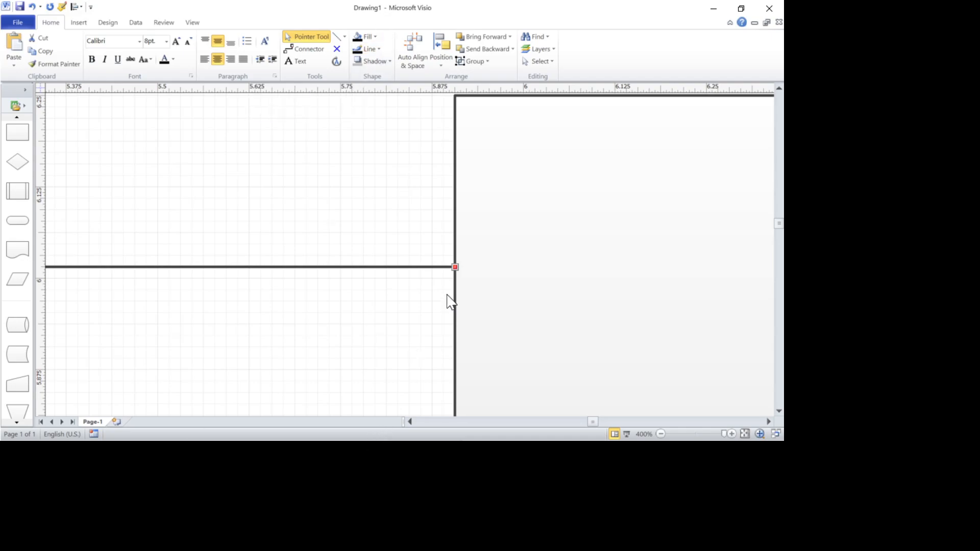
pyautogui.click(370, 49)
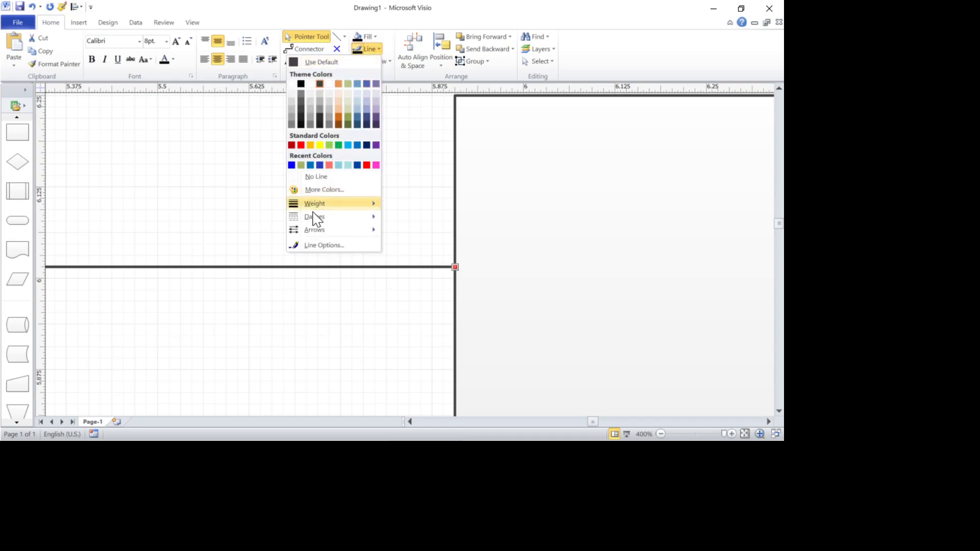
pyautogui.moveTo(319, 225)
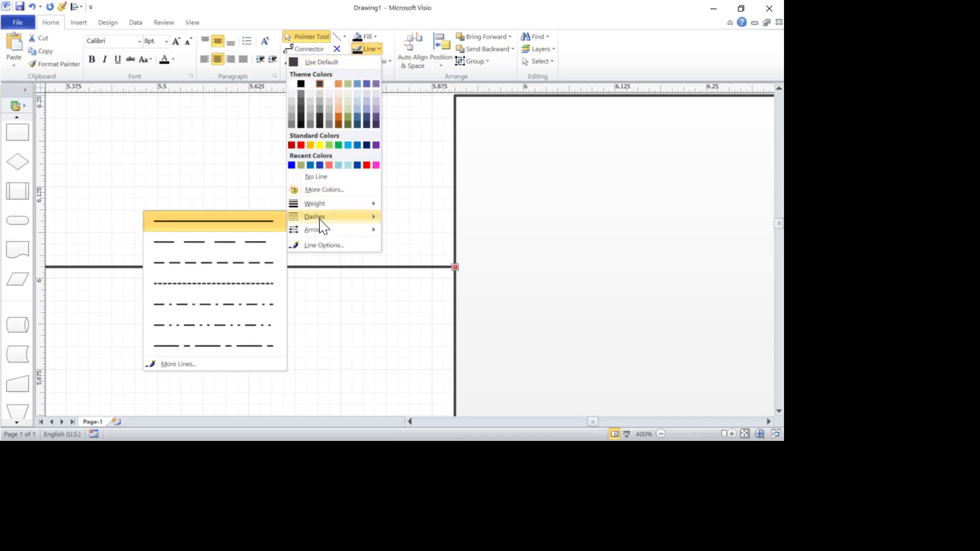
pyautogui.click(413, 210)
pyautogui.click(405, 221)
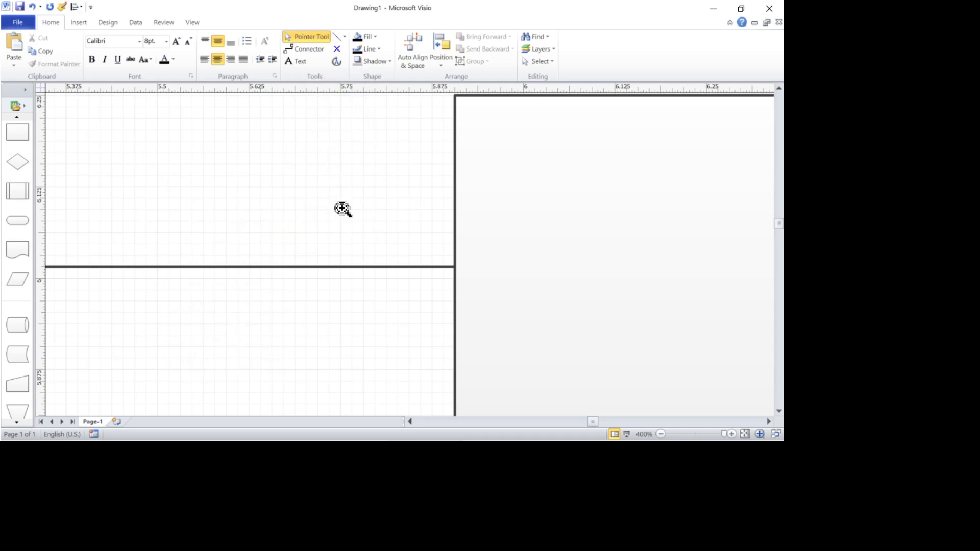
# - Zoom out to 100% and reposition the view so both connected squares and the empty page below are shown
pyautogui.scroll(-5, 342, 208)
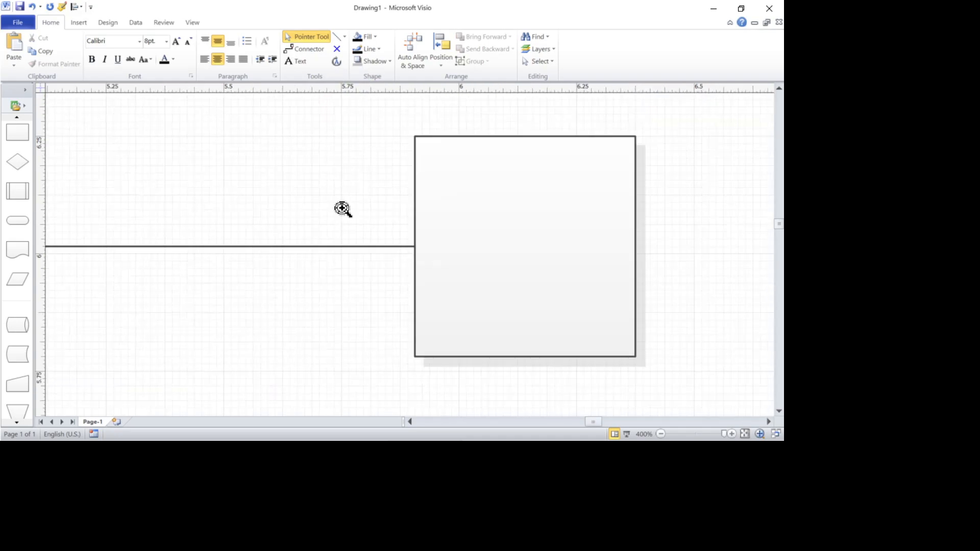
pyautogui.scroll(-2, 342, 208)
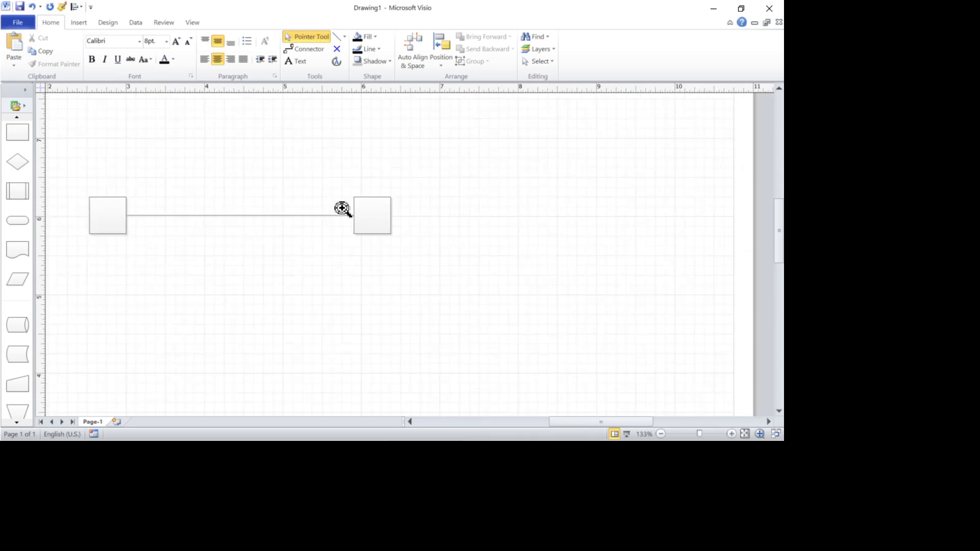
pyautogui.scroll(-1, 342, 208)
pyautogui.moveTo(229, 158); pyautogui.dragTo(281, 181)
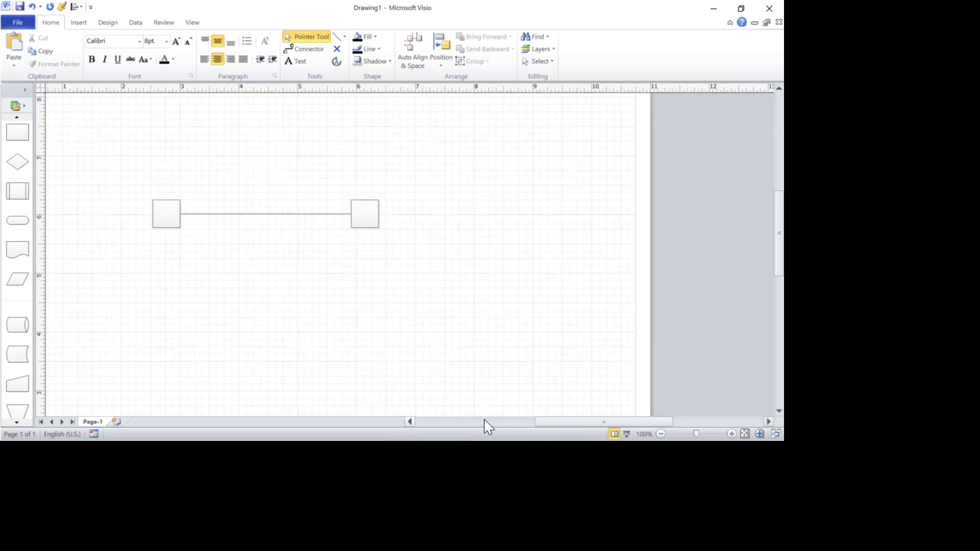
pyautogui.moveTo(559, 424)
pyautogui.mouseDown()
pyautogui.moveTo(475, 424)
pyautogui.moveTo(549, 424)
pyautogui.moveTo(539, 425)
pyautogui.mouseUp()
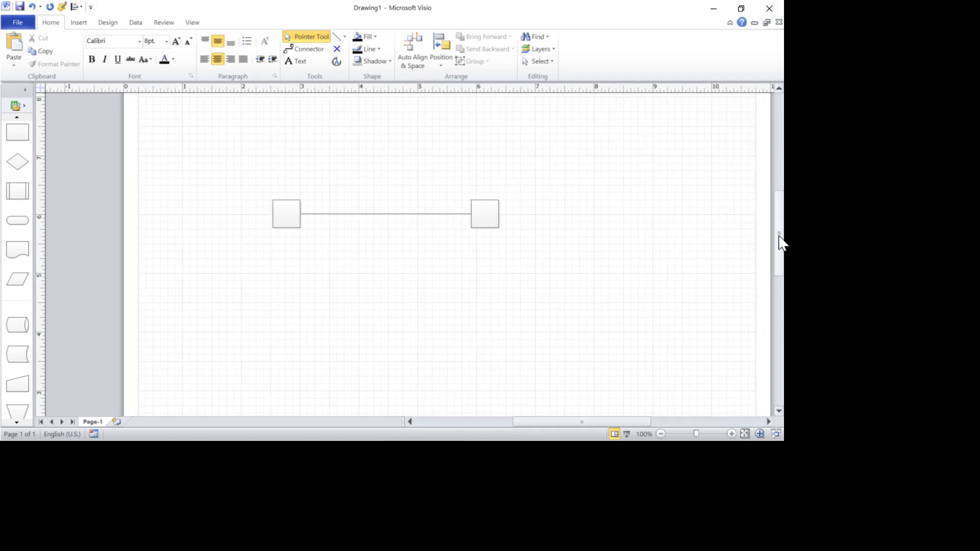
pyautogui.moveTo(784, 240)
pyautogui.mouseDown()
pyautogui.moveTo(781, 213)
pyautogui.moveTo(775, 295)
pyautogui.moveTo(774, 245)
pyautogui.mouseUp()
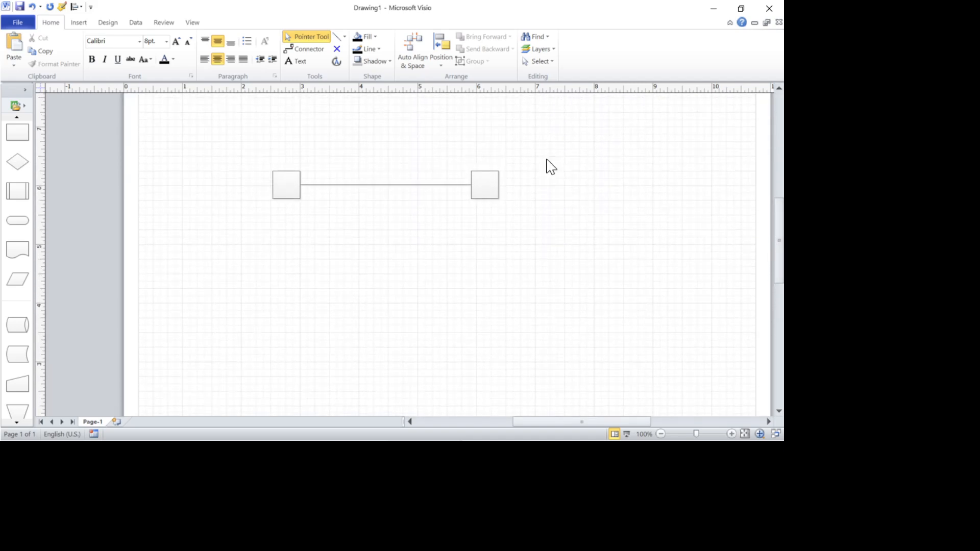
# - Fit the whole page in view, move both connected squares to the middle of the page, and clear the selection
pyautogui.click(197, 24)
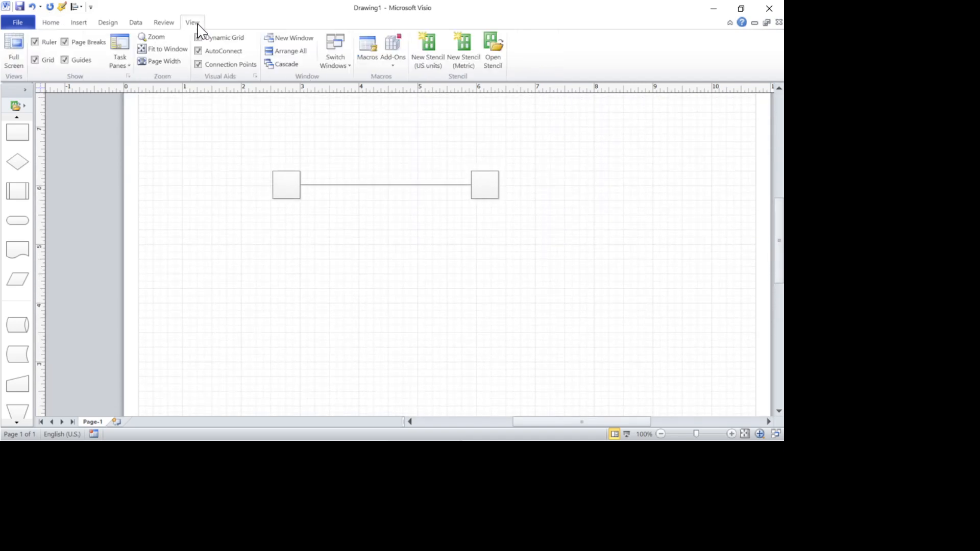
pyautogui.click(151, 51)
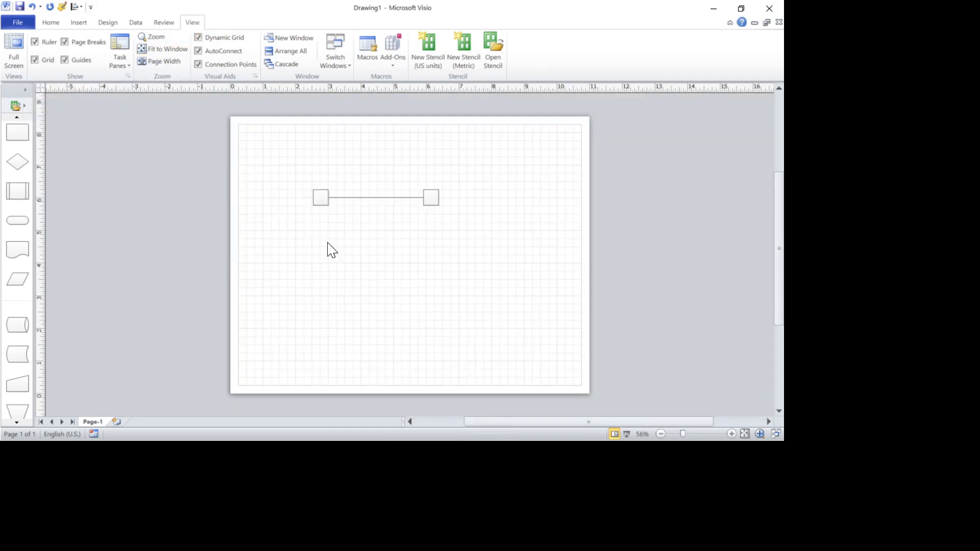
pyautogui.moveTo(268, 168); pyautogui.dragTo(485, 238)
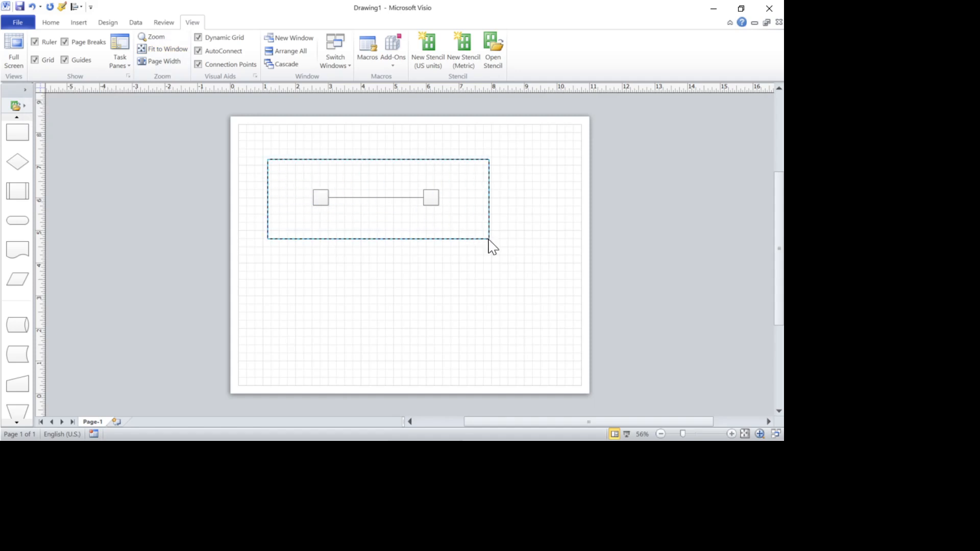
pyautogui.moveTo(431, 197); pyautogui.dragTo(459, 247)
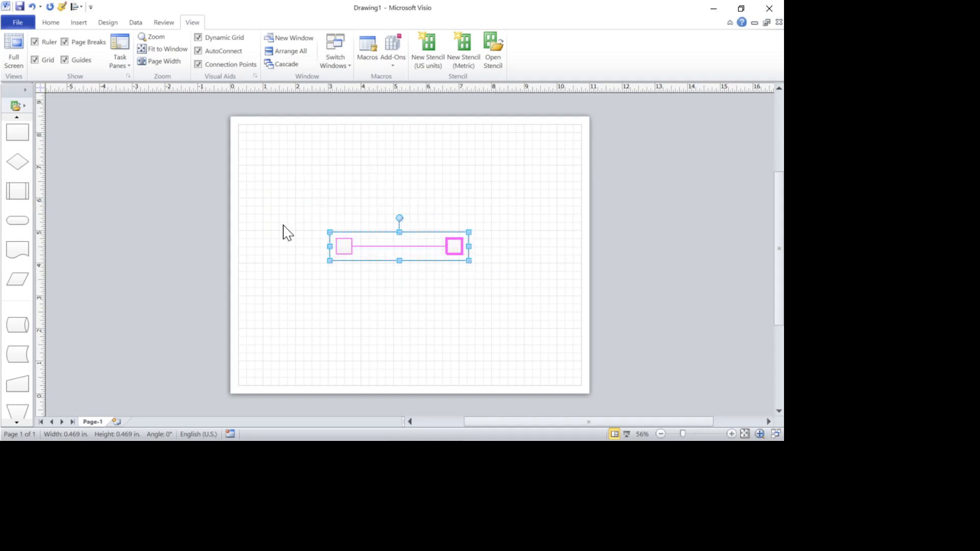
pyautogui.moveTo(458, 248)
pyautogui.mouseDown()
pyautogui.moveTo(468, 232)
pyautogui.moveTo(479, 255)
pyautogui.moveTo(465, 198)
pyautogui.moveTo(466, 315)
pyautogui.moveTo(460, 202)
pyautogui.moveTo(474, 299)
pyautogui.moveTo(370, 265)
pyautogui.moveTo(538, 273)
pyautogui.moveTo(477, 275)
pyautogui.moveTo(466, 263)
pyautogui.mouseUp()
pyautogui.click(478, 320)
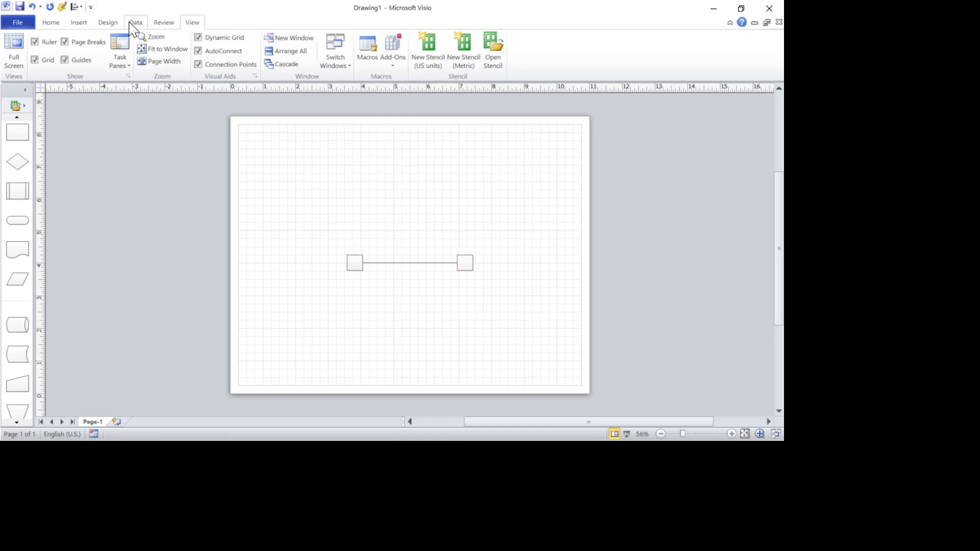
# - Duplicate the left square and place the copy in the upper-left corner of the page margins
pyautogui.click(51, 23)
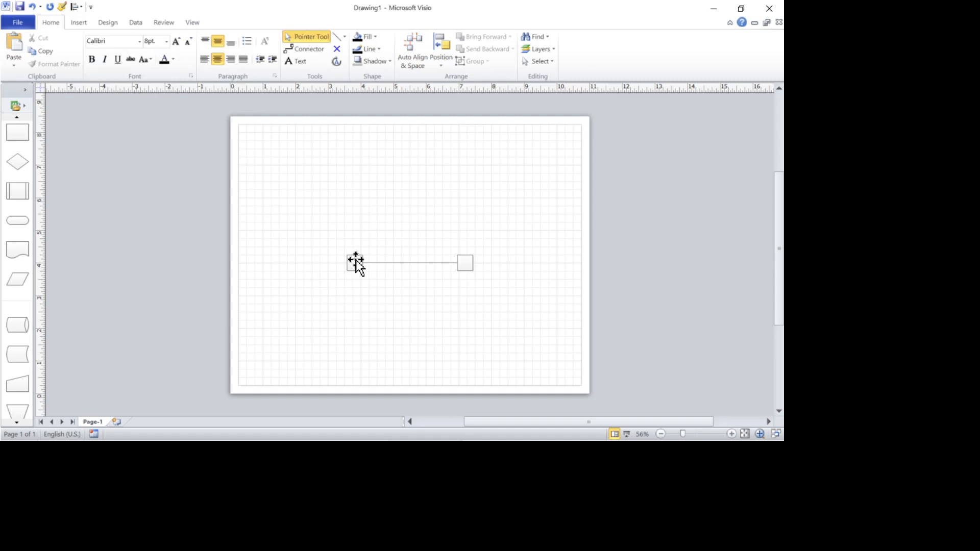
pyautogui.click(345, 37)
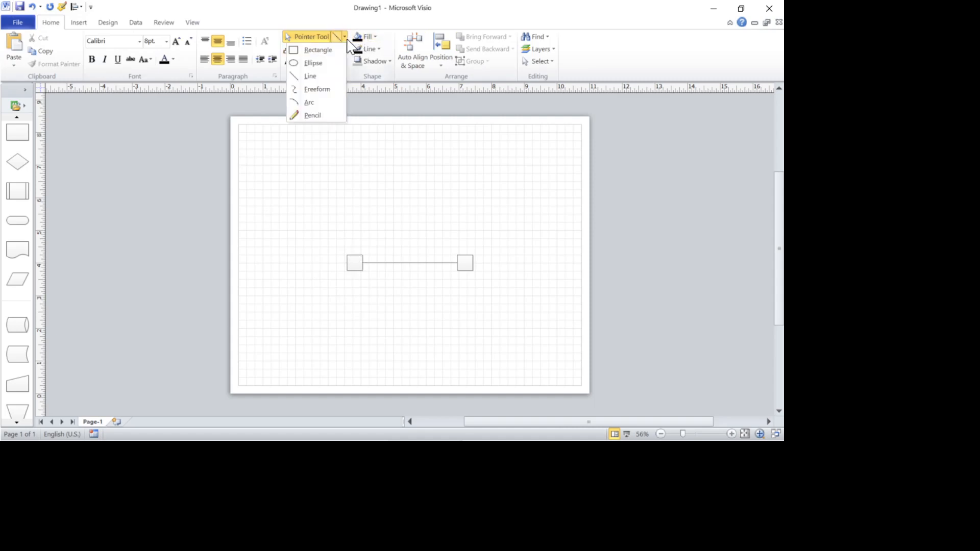
pyautogui.click(368, 263)
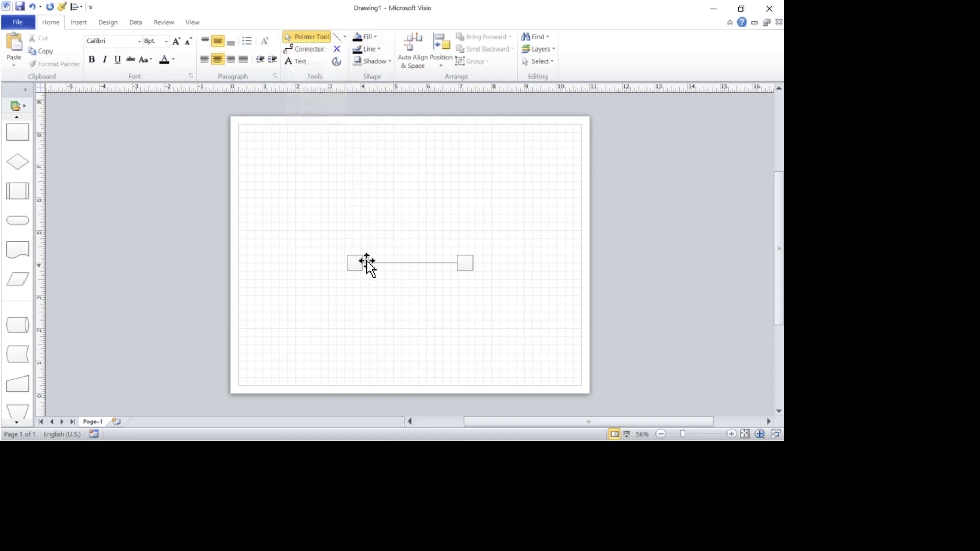
pyautogui.click(357, 266)
pyautogui.click(371, 317)
pyautogui.click(358, 266)
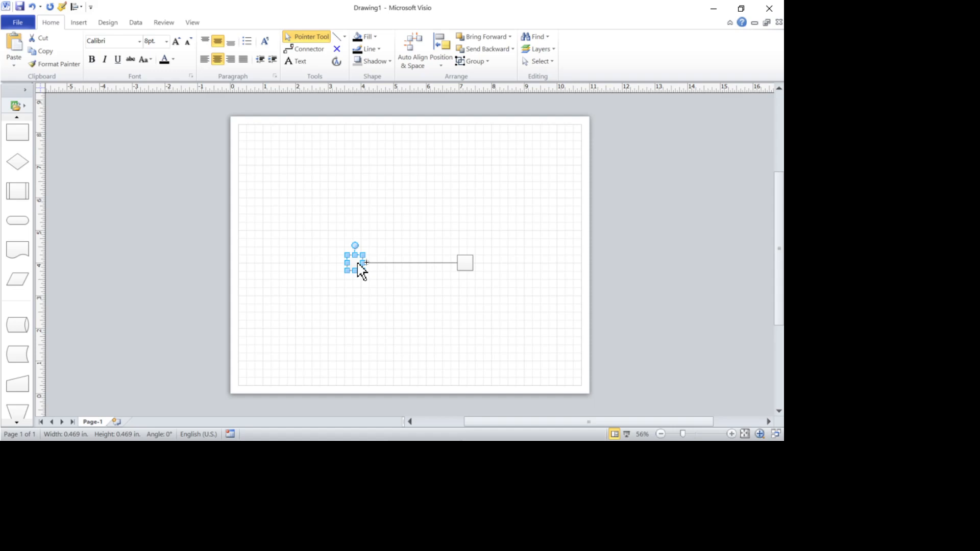
pyautogui.moveTo(358, 263); pyautogui.dragTo(302, 182)
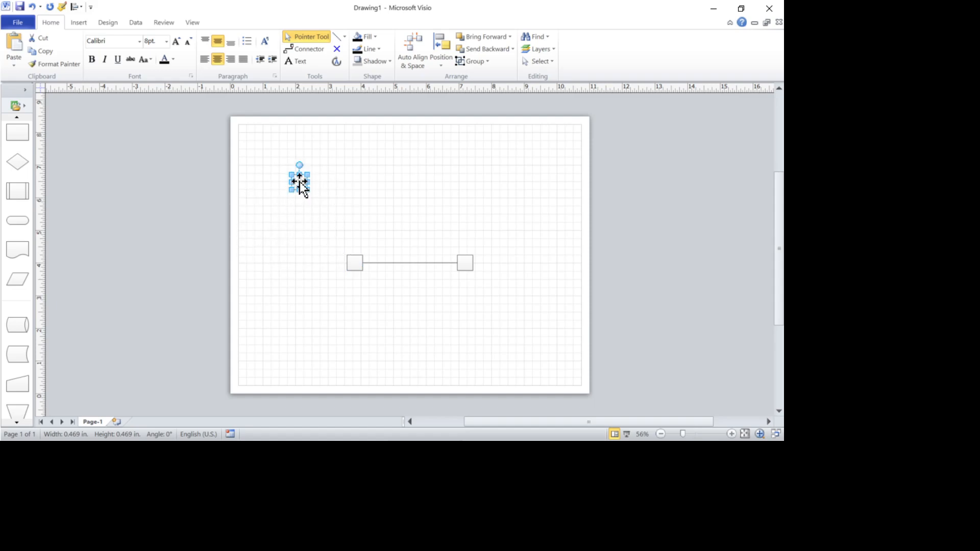
pyautogui.moveTo(302, 187); pyautogui.dragTo(248, 131)
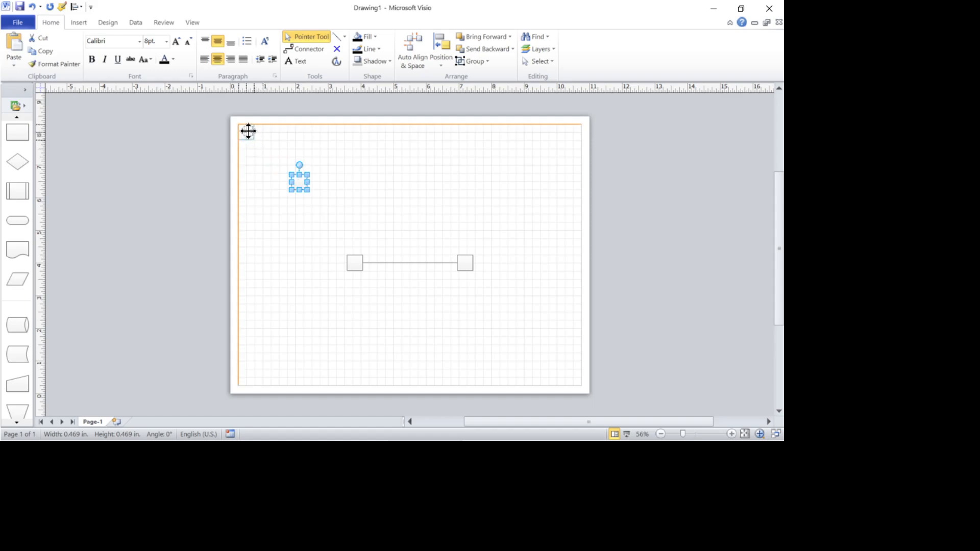
# - Stretch the corner square into a bar 10.5 in. wide and 0.25 in. high along the top margin, and clear the selection
pyautogui.moveTo(248, 131); pyautogui.dragTo(582, 130)
pyautogui.click(247, 138)
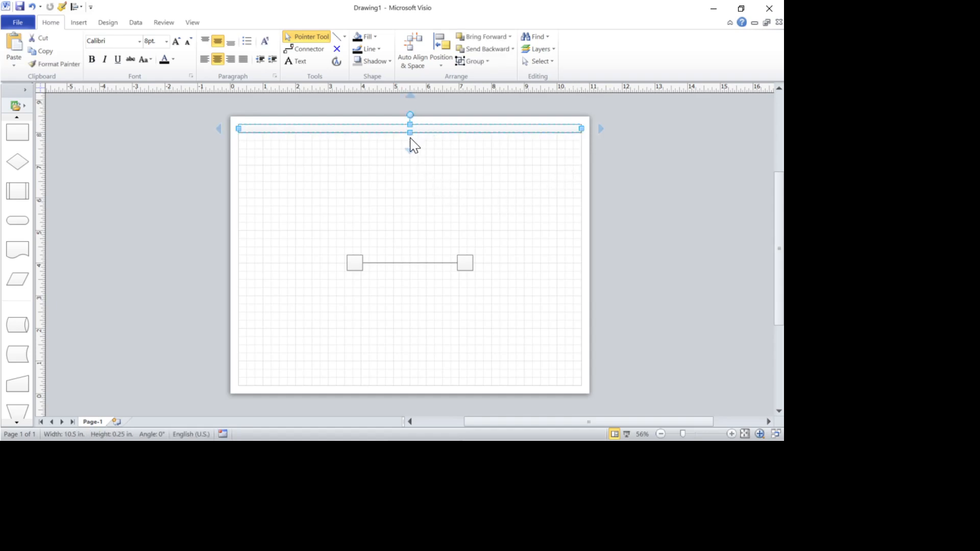
pyautogui.moveTo(412, 148)
pyautogui.click(478, 142)
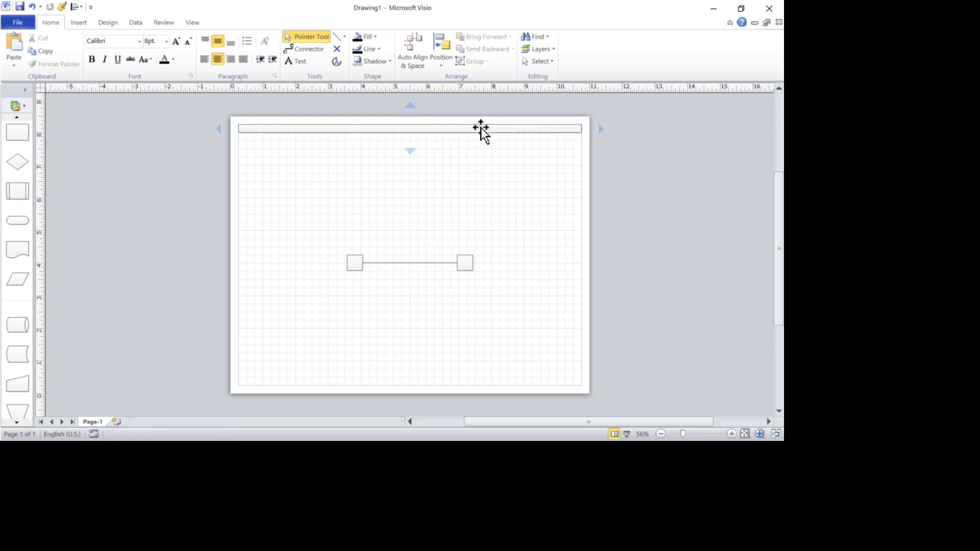
# - Duplicate the top bar below itself and rotate the copy freehand to an angle of -90°
pyautogui.moveTo(481, 129); pyautogui.dragTo(514, 189)
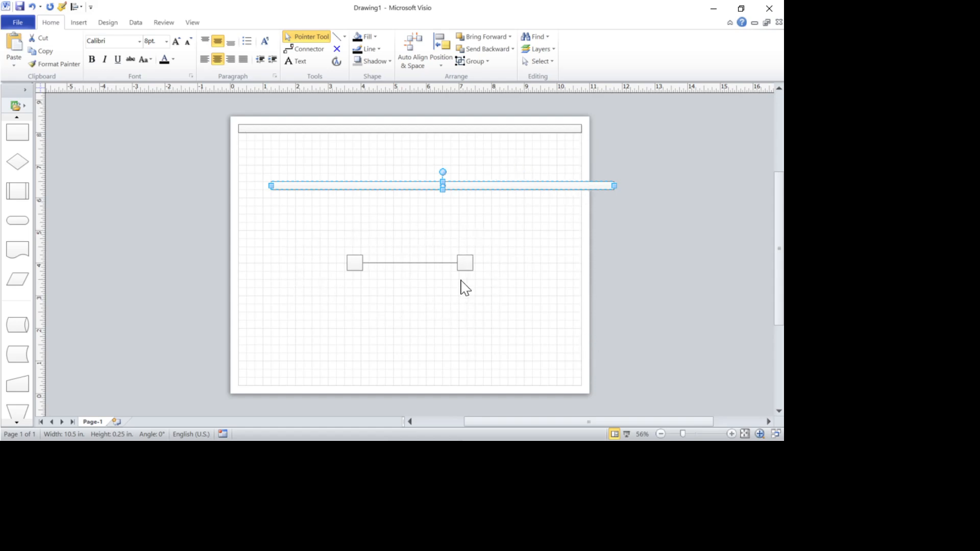
pyautogui.keyDown('ctrl'); pyautogui.keyDown('shift'); pyautogui.click(453, 174); pyautogui.keyUp('shift'); pyautogui.keyUp('ctrl')
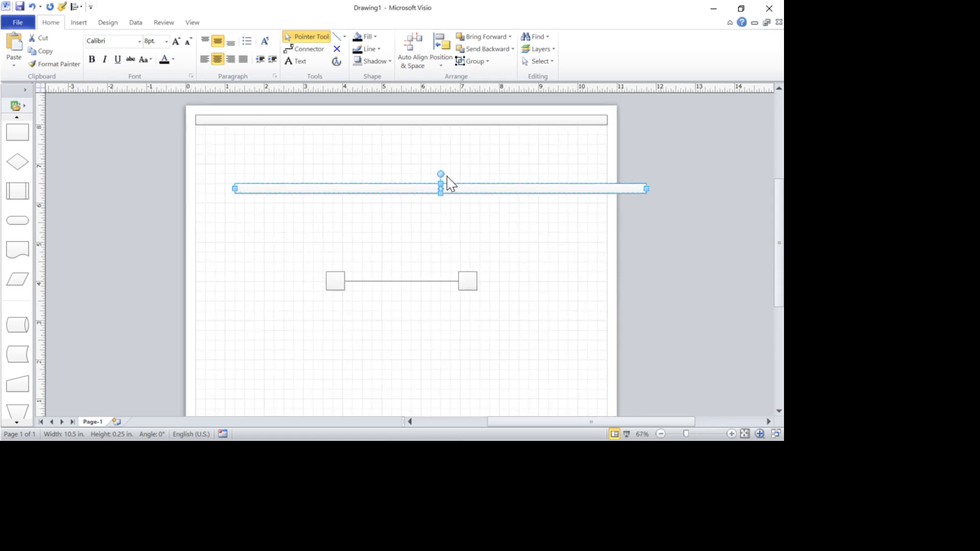
pyautogui.moveTo(441, 172); pyautogui.dragTo(557, 234)
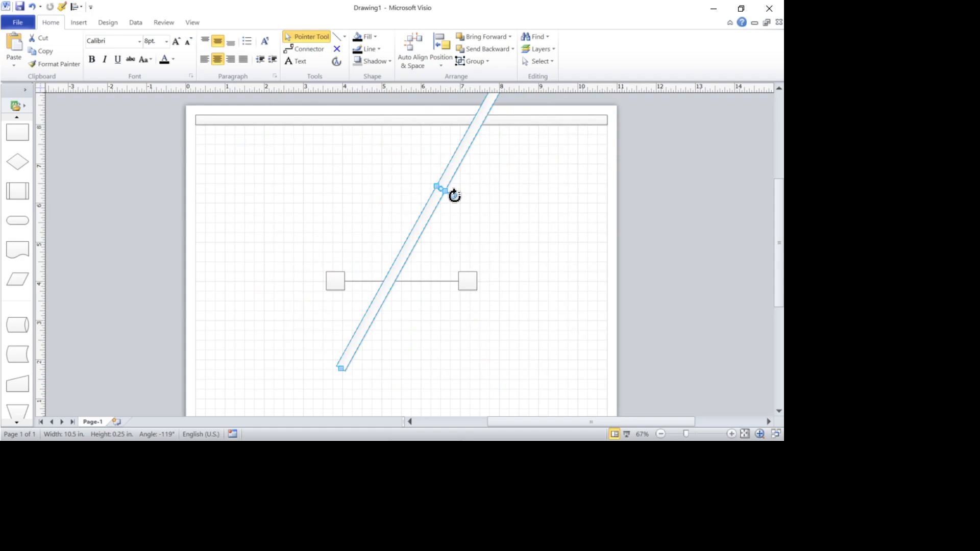
pyautogui.moveTo(455, 196); pyautogui.dragTo(542, 189)
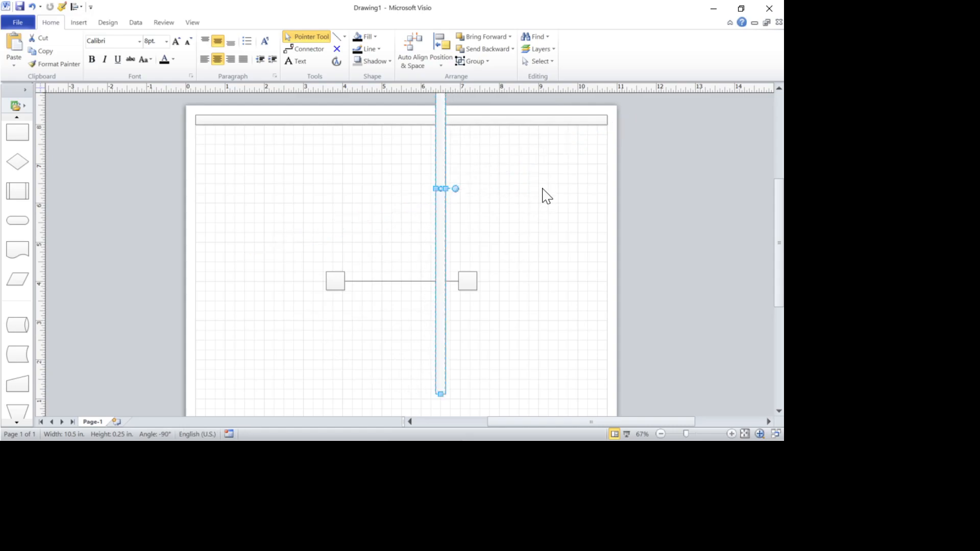
# - Undo the copied bar's rotations and its duplication
pyautogui.hotkey('ctrl', 'z')
pyautogui.hotkey('ctrl', 'z')
pyautogui.hotkey('ctrl', 'z')
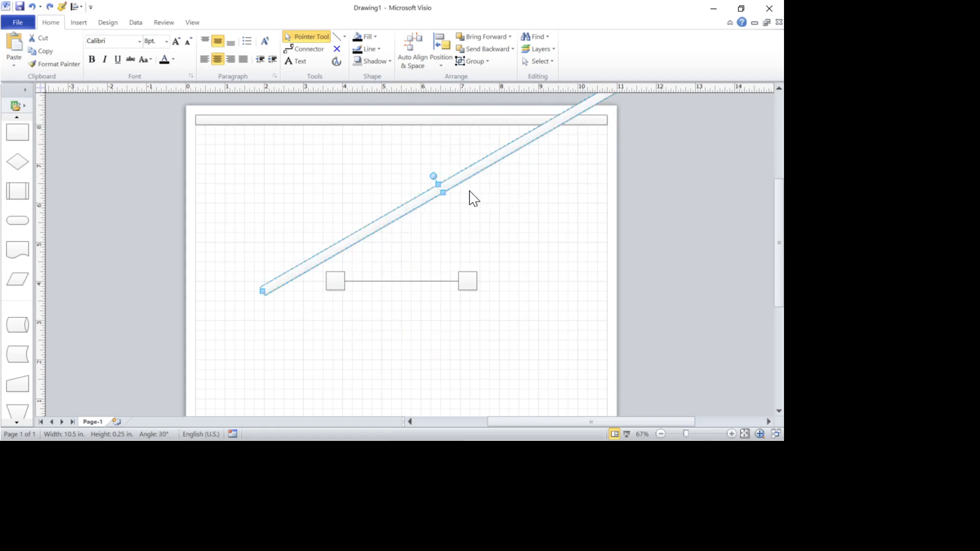
pyautogui.hotkey('ctrl', 'z')
# - Try a 45° rotation on a new copy of the top bar, and delete that copy
pyautogui.moveTo(465, 126); pyautogui.dragTo(483, 177)
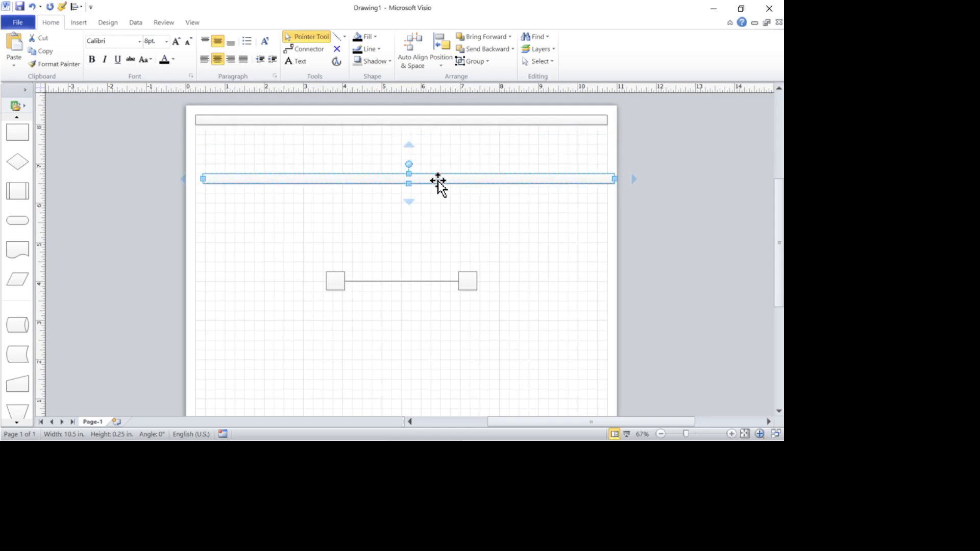
pyautogui.moveTo(405, 164)
pyautogui.mouseDown()
pyautogui.moveTo(398, 190)
pyautogui.moveTo(399, 169)
pyautogui.mouseUp()
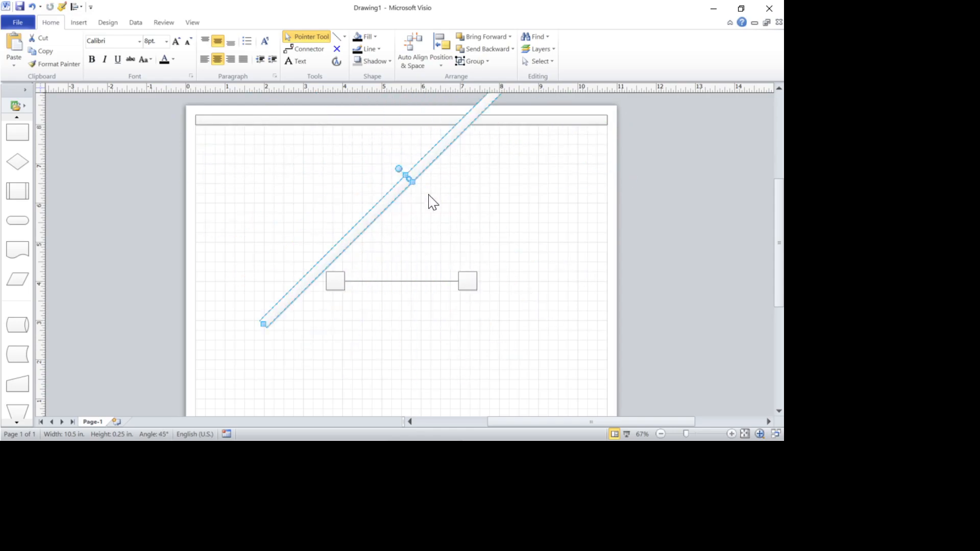
pyautogui.press('Delete')
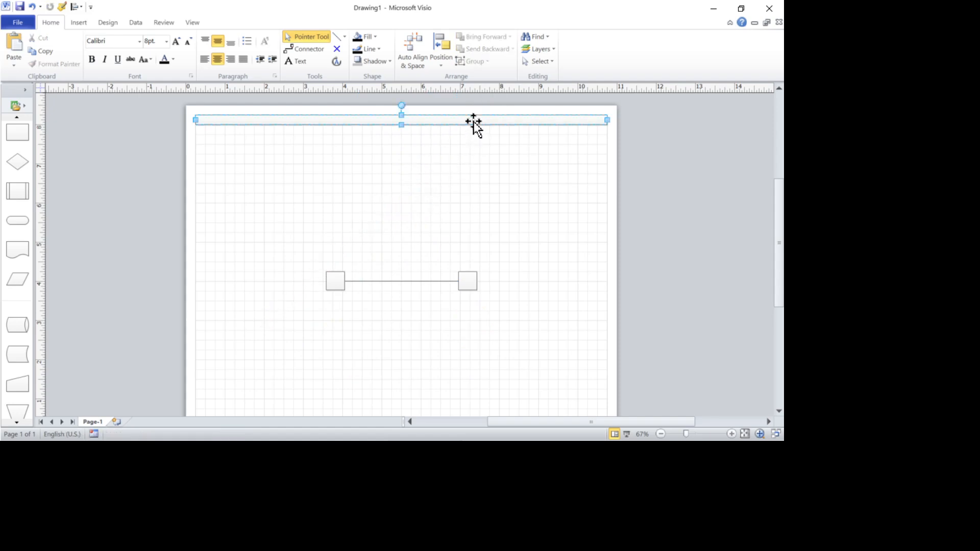
# - Duplicate the top bar below itself and rotate the copy in 90° turns to an angle of -90°
pyautogui.click(476, 120)
pyautogui.moveTo(477, 120); pyautogui.dragTo(487, 184)
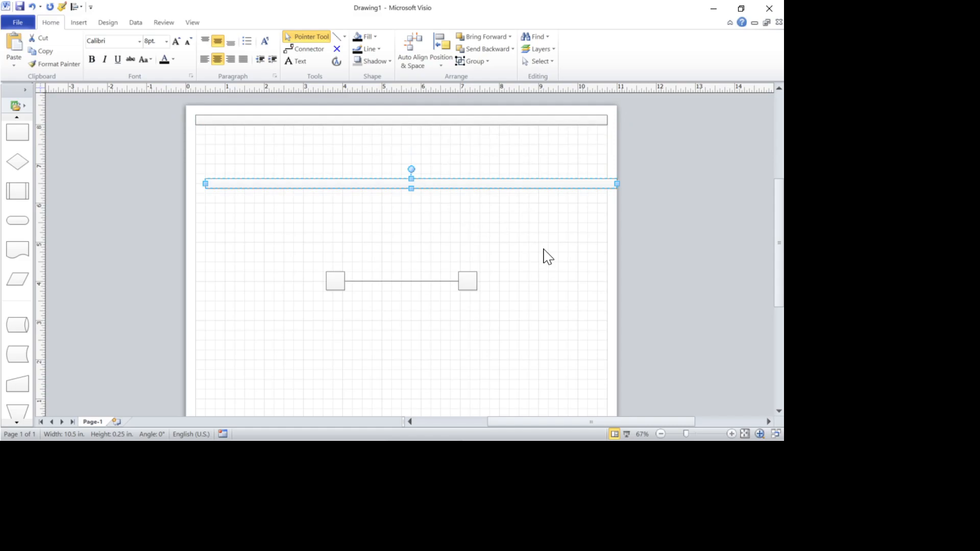
pyautogui.hotkey('ctrl', 'l')
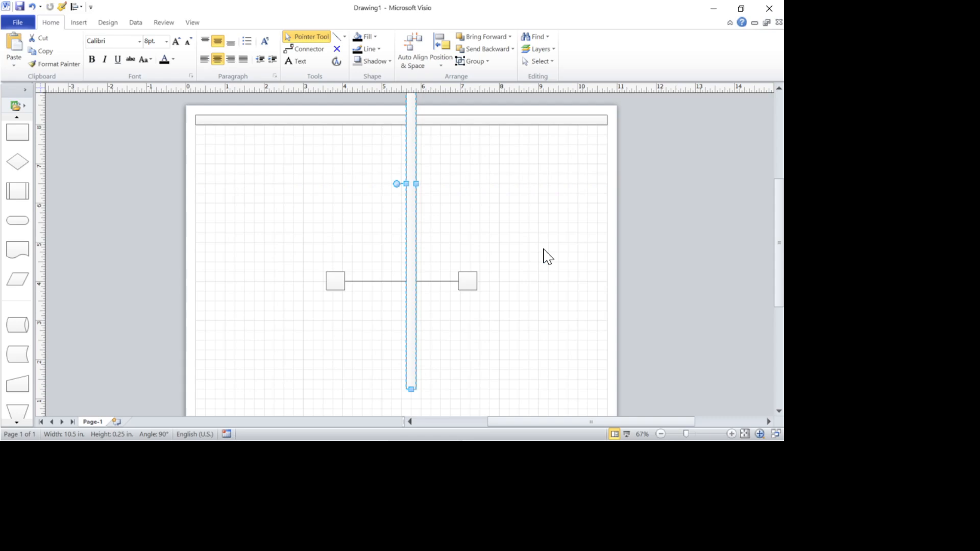
pyautogui.hotkey('ctrl', 'l')
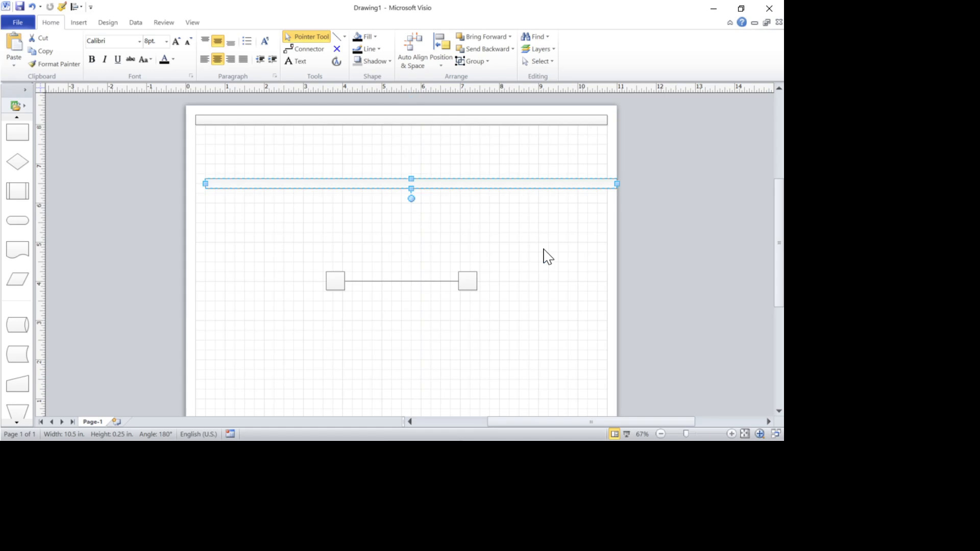
pyautogui.hotkey('ctrl', 'r')
pyautogui.hotkey('ctrl', 'l')
pyautogui.hotkey('ctrl', 'l')
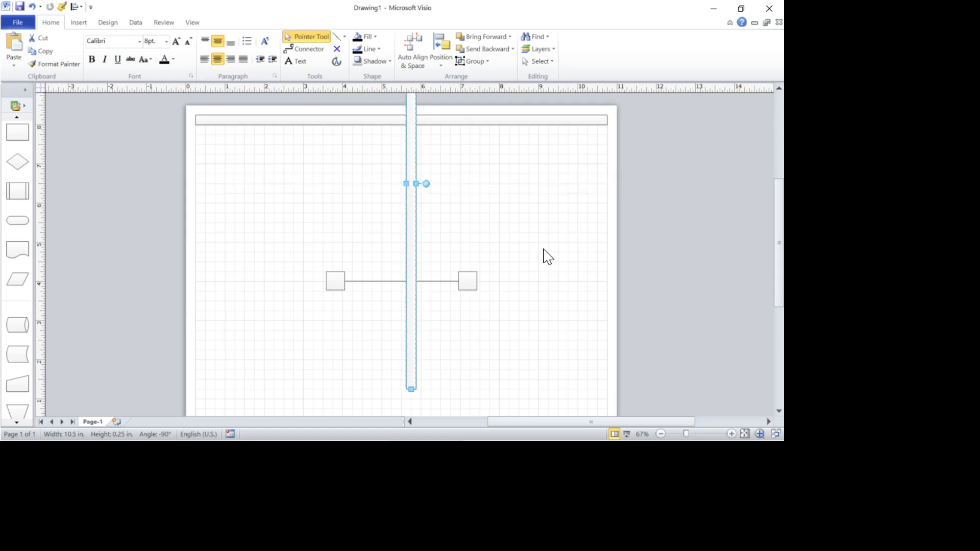
# - Rotate the vertical bar clockwise in 90° increments through two full turns
pyautogui.hotkey('ctrl', 'r')
pyautogui.hotkey('ctrl', 'r')
pyautogui.hotkey('ctrl', 'r')
pyautogui.hotkey('ctrl', 'r')
pyautogui.hotkey('ctrl', 'r')
pyautogui.hotkey('ctrl', 'r')
pyautogui.hotkey('ctrl', 'r')
pyautogui.hotkey('ctrl', 'r')
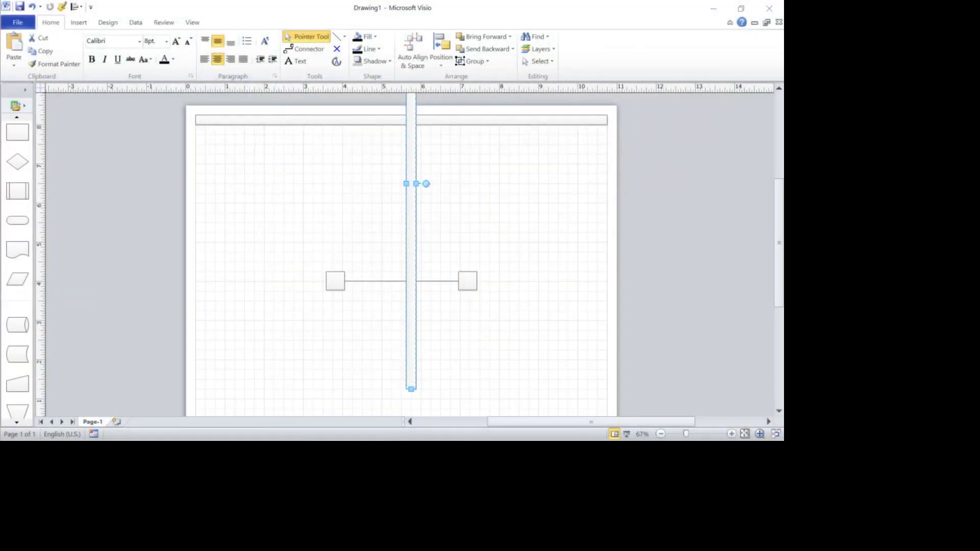
# - Move the vertical bar against the page's right margin and shorten it to 8 in. to span the top and bottom margins
pyautogui.moveTo(409, 167); pyautogui.dragTo(598, 309)
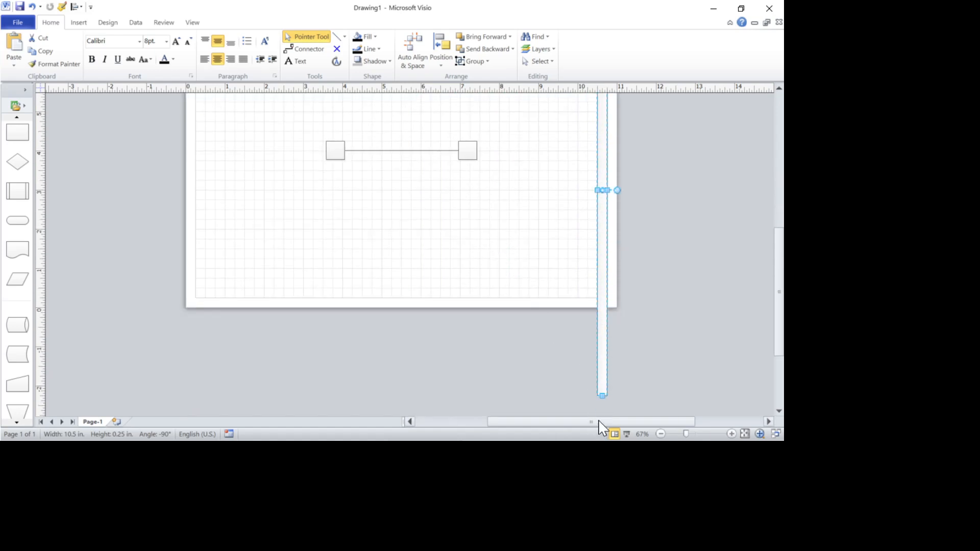
pyautogui.moveTo(603, 397); pyautogui.dragTo(612, 299)
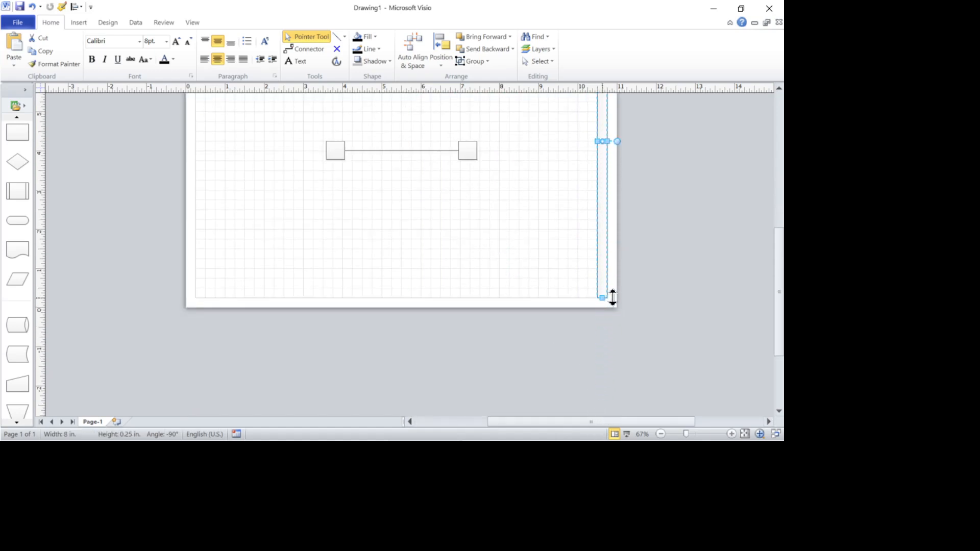
pyautogui.scroll(4, 528, 304)
pyautogui.scroll(-1, 540, 302)
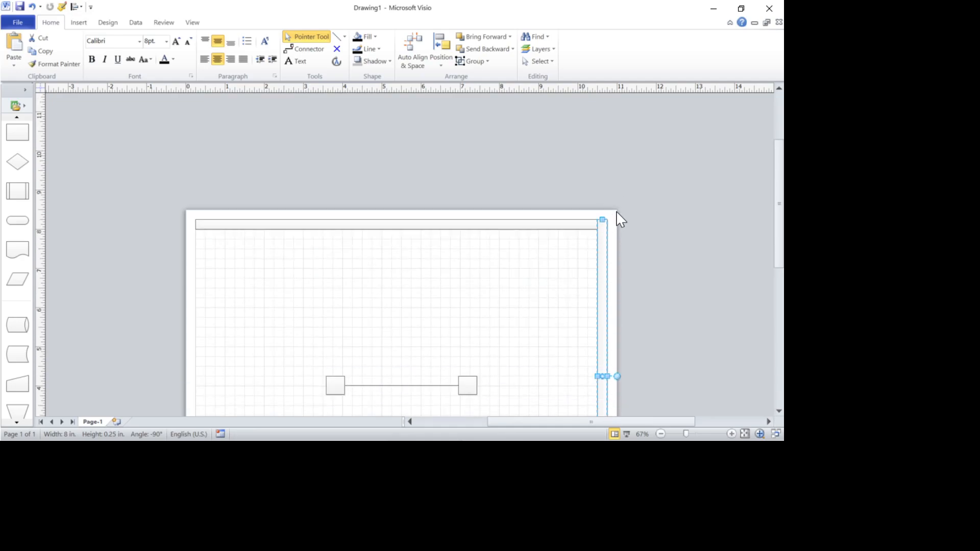
pyautogui.moveTo(604, 220); pyautogui.dragTo(606, 218)
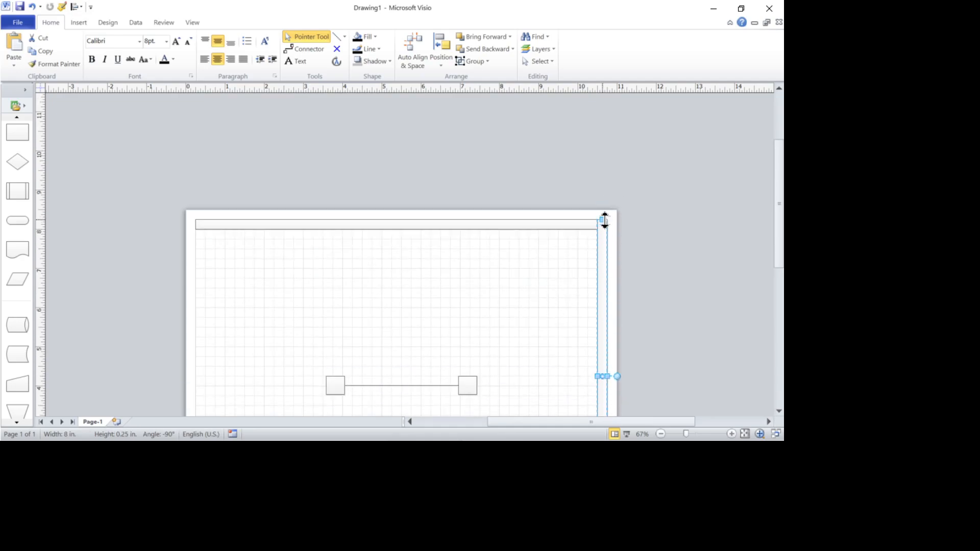
# - Examine the vertical bar's lower end against the margins at 400% zoom, zoom back out to the whole page, and clear the selection
pyautogui.scroll(-5, 541, 326)
pyautogui.scroll(3, 589, 240)
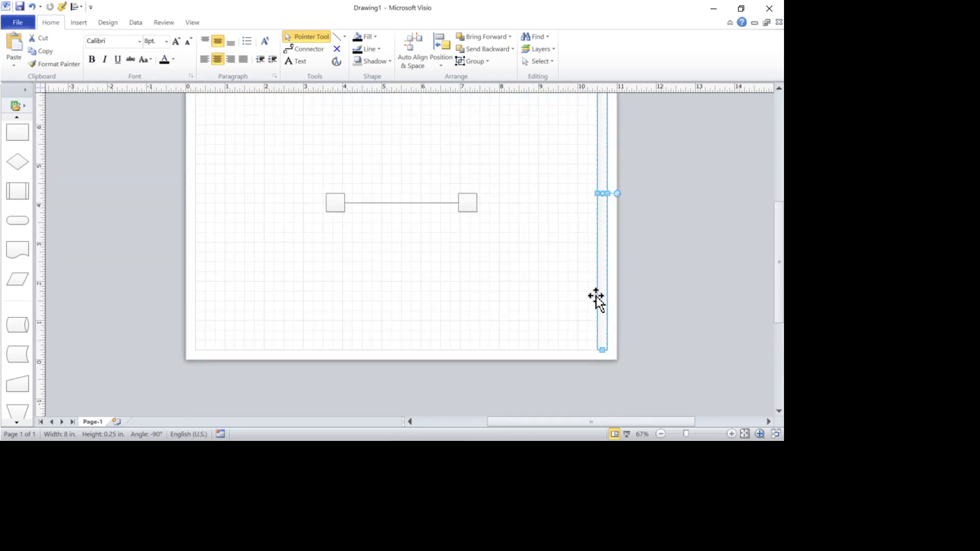
pyautogui.keyDown('ctrl'); pyautogui.keyDown('shift'); pyautogui.click(614, 354); pyautogui.keyUp('shift'); pyautogui.keyUp('ctrl')
pyautogui.keyDown('ctrl'); pyautogui.keyDown('shift'); pyautogui.click(610, 344); pyautogui.keyUp('shift'); pyautogui.keyUp('ctrl')
pyautogui.keyDown('ctrl'); pyautogui.keyDown('shift'); pyautogui.click(610, 344); pyautogui.keyUp('shift'); pyautogui.keyUp('ctrl')
pyautogui.keyDown('ctrl'); pyautogui.keyDown('shift'); pyautogui.click(611, 345); pyautogui.keyUp('shift'); pyautogui.keyUp('ctrl')
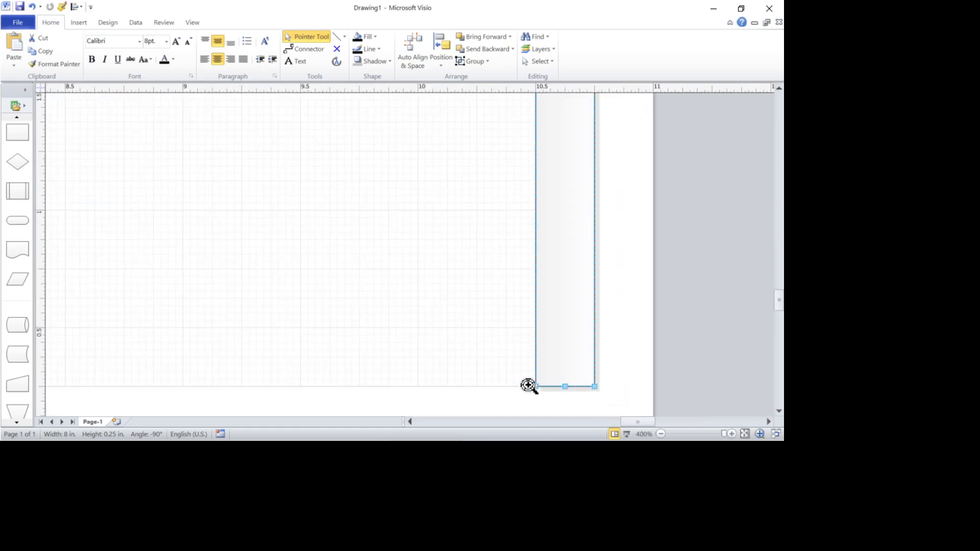
pyautogui.keyDown('ctrl'); pyautogui.keyDown('shift'); pyautogui.rightClick(577, 369); pyautogui.keyUp('shift'); pyautogui.keyUp('ctrl')
pyautogui.keyDown('ctrl'); pyautogui.keyDown('shift'); pyautogui.rightClick(578, 367); pyautogui.keyUp('shift'); pyautogui.keyUp('ctrl')
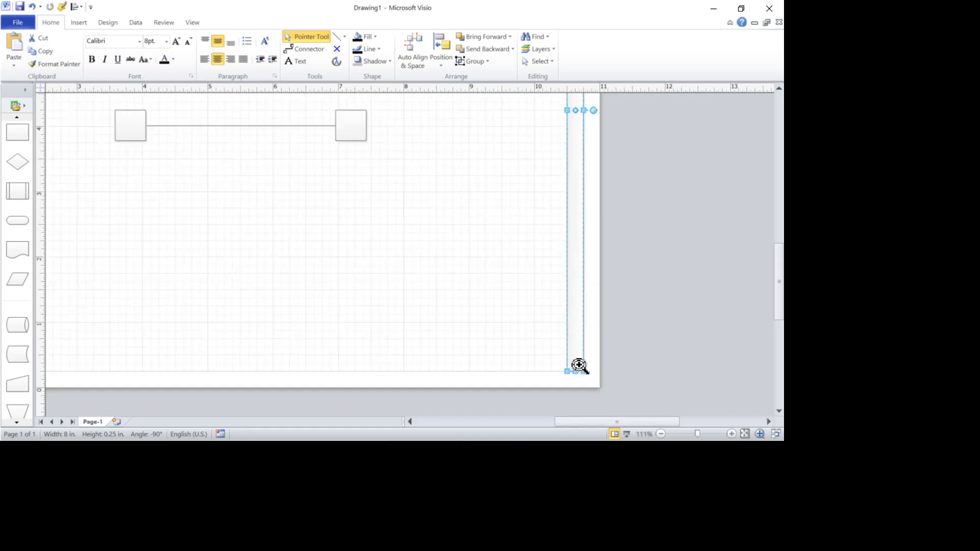
pyautogui.keyDown('ctrl'); pyautogui.keyDown('shift'); pyautogui.rightClick(579, 365); pyautogui.keyUp('shift'); pyautogui.keyUp('ctrl')
pyautogui.keyDown('ctrl'); pyautogui.keyDown('shift'); pyautogui.rightClick(578, 366); pyautogui.keyUp('shift'); pyautogui.keyUp('ctrl')
pyautogui.click(528, 257)
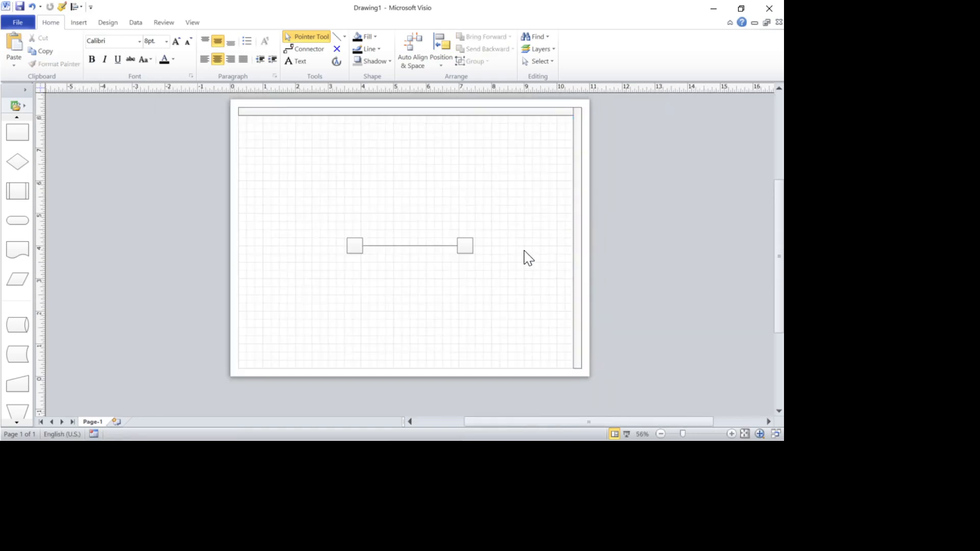
# - Draw a 7.75 in. vertical line from the midpoint of the top bar's lower edge down to the bottom margin
pyautogui.click(463, 112)
pyautogui.moveTo(302, 207); pyautogui.dragTo(476, 293)
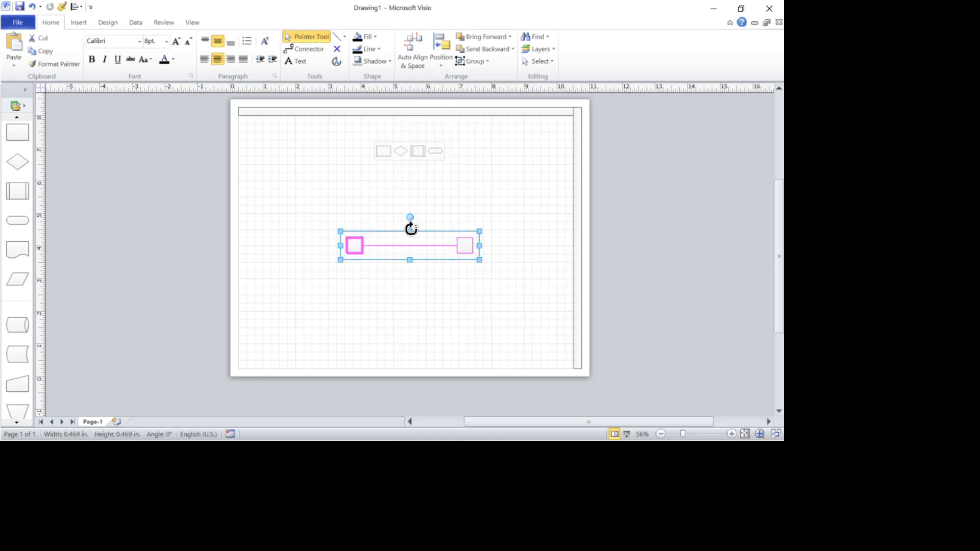
pyautogui.click(399, 162)
pyautogui.click(416, 111)
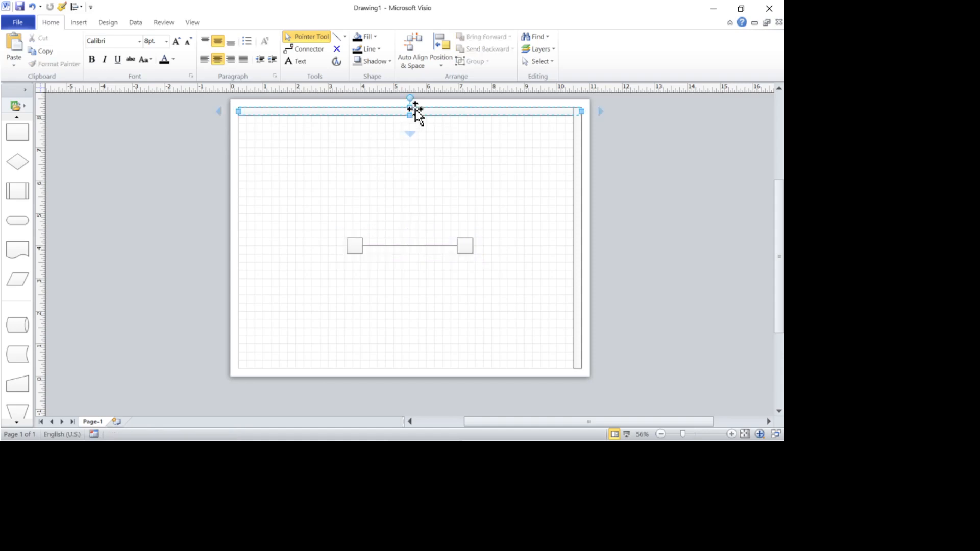
pyautogui.click(337, 36)
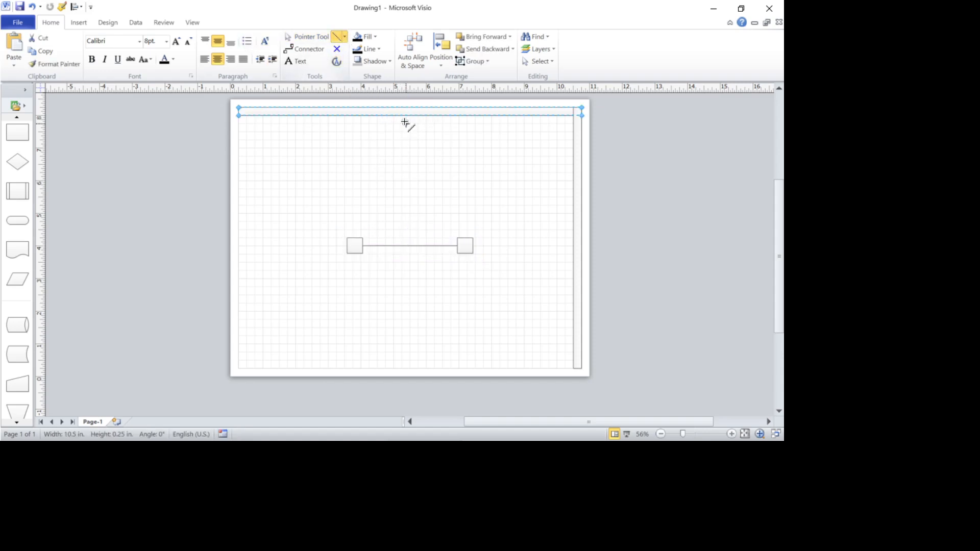
pyautogui.moveTo(409, 117); pyautogui.dragTo(411, 368)
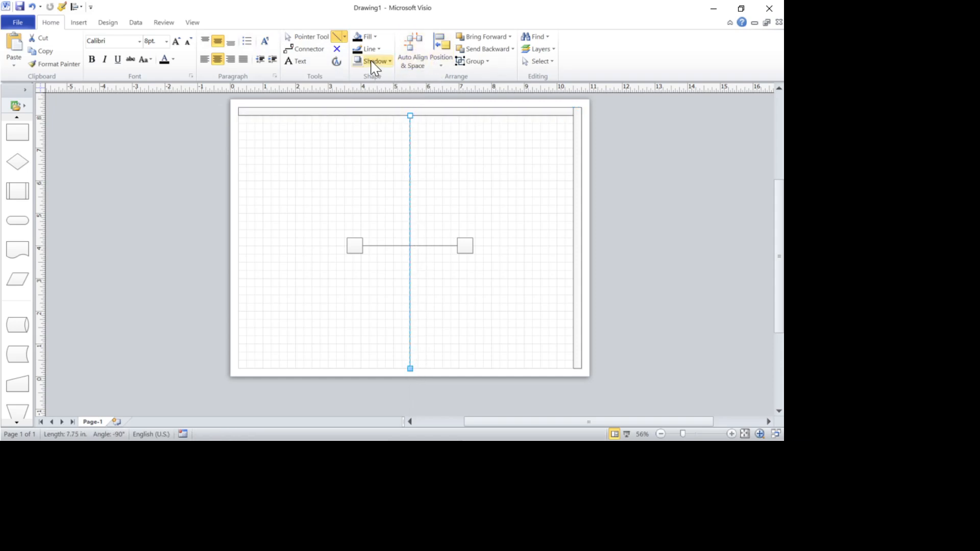
pyautogui.click(306, 37)
pyautogui.click(424, 108)
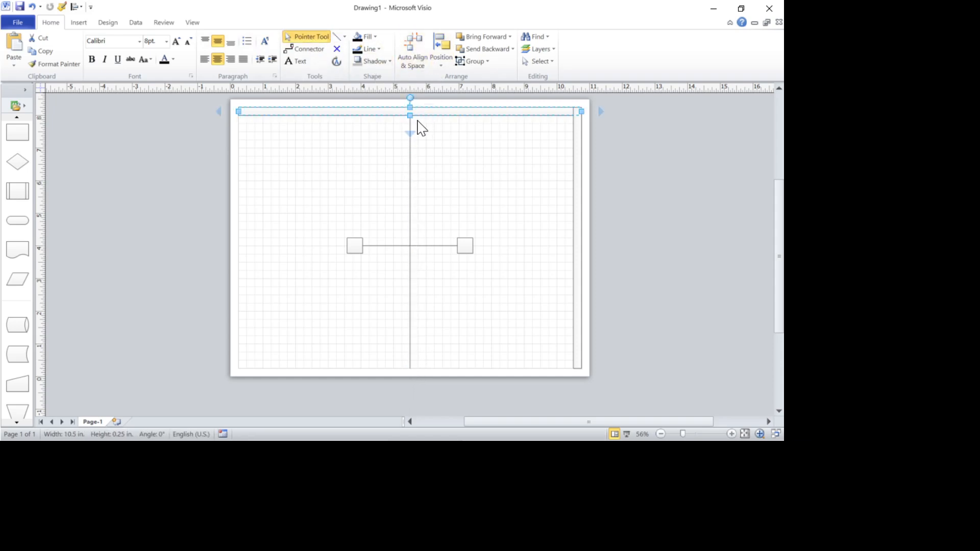
pyautogui.scroll(2, 421, 113)
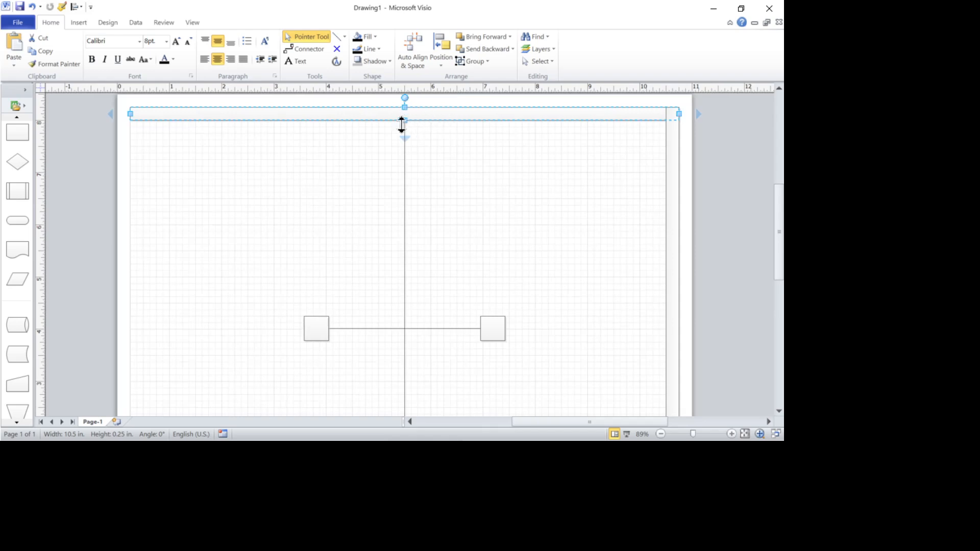
pyautogui.click(411, 156)
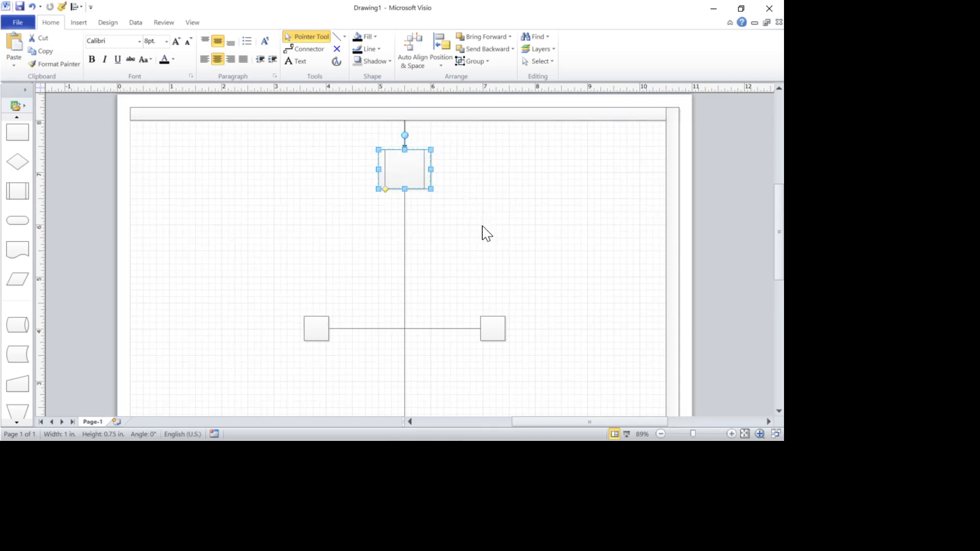
pyautogui.hotkey('ctrl', 'z')
# - Move the two connected squares together up the page, leaving their midpoint slightly left of the vertical line
pyautogui.moveTo(255, 271); pyautogui.dragTo(552, 372)
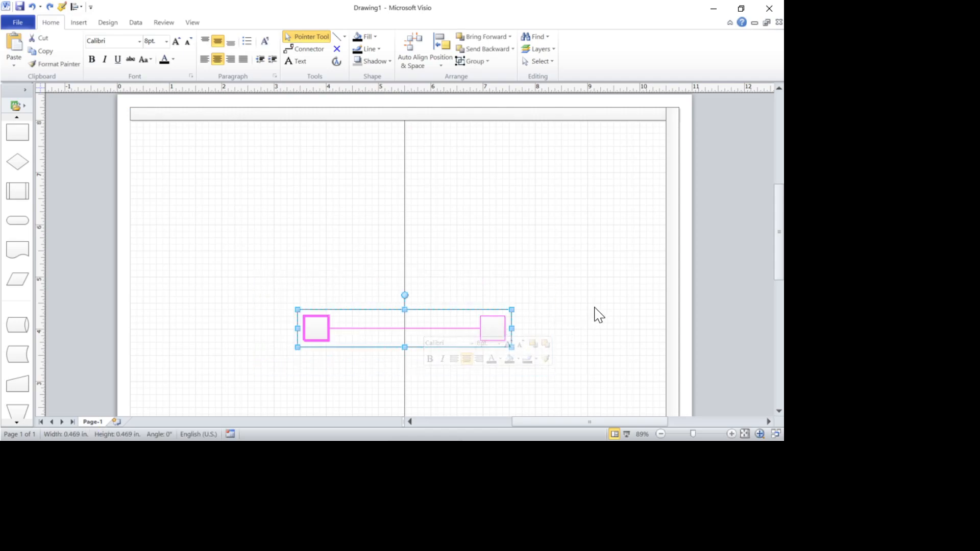
pyautogui.moveTo(498, 332); pyautogui.dragTo(480, 312)
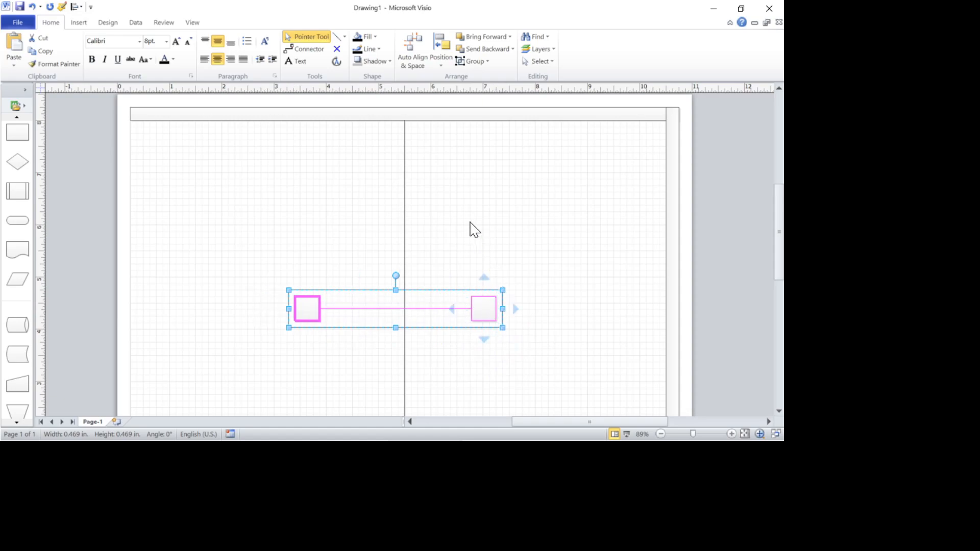
pyautogui.click(318, 250)
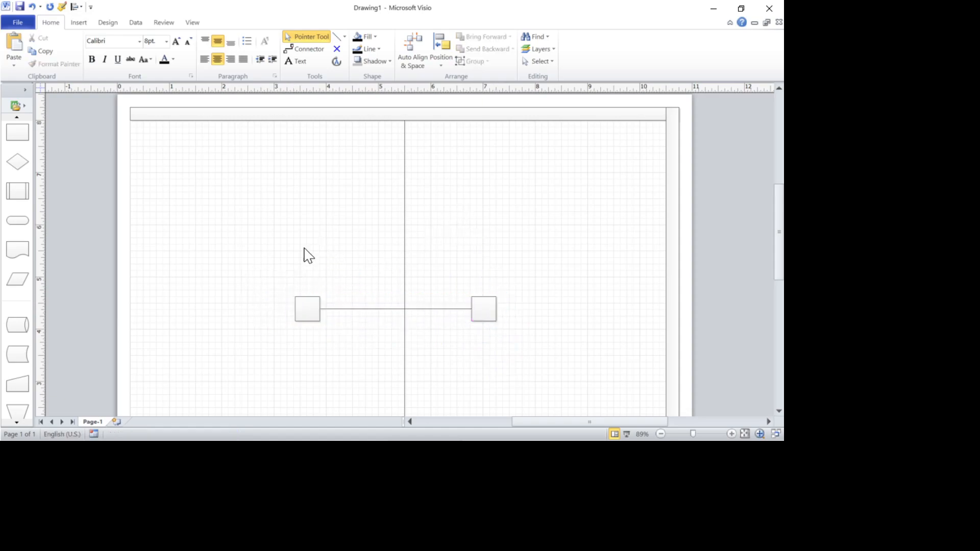
pyautogui.moveTo(231, 252); pyautogui.dragTo(555, 376)
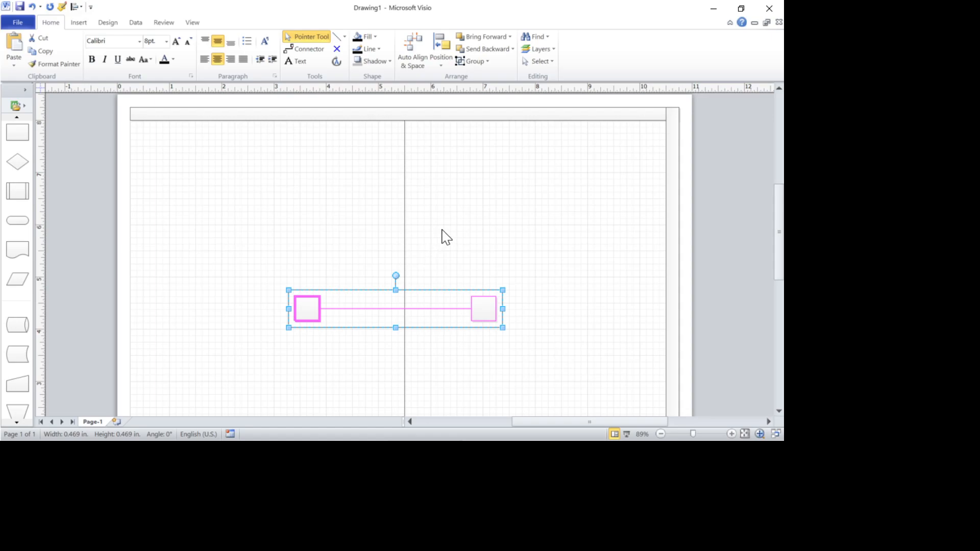
pyautogui.moveTo(488, 313); pyautogui.dragTo(495, 300)
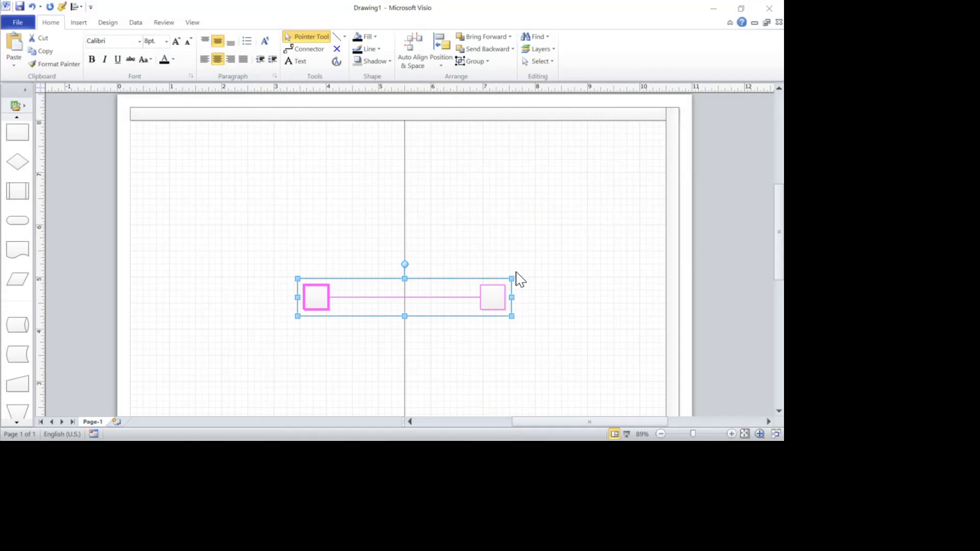
pyautogui.moveTo(492, 302); pyautogui.dragTo(487, 301)
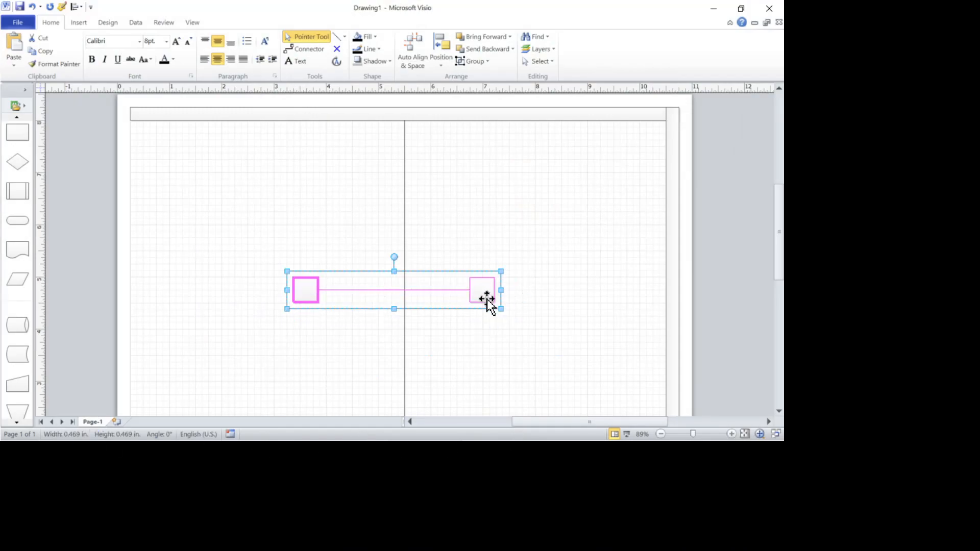
# - Nudge the connected squares right in fine increments until their midpoint sits on the vertical line
pyautogui.hotkey('shift', 'Right')
pyautogui.hotkey('shift', 'Right')
pyautogui.hotkey('shift', 'Right')
pyautogui.hotkey('shift', 'Right')
pyautogui.hotkey('shift', 'Right')
pyautogui.hotkey('shift', 'Right')
pyautogui.hotkey('shift', 'Right')
pyautogui.hotkey('shift', 'Right')
pyautogui.hotkey('shift', 'Right')
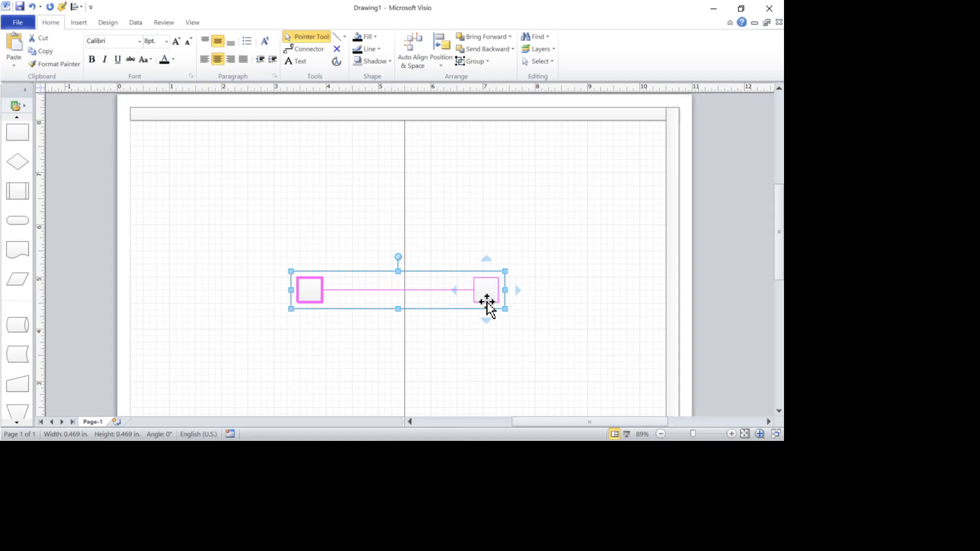
pyautogui.hotkey('shift', 'Right')
pyautogui.hotkey('shift', 'Right')
pyautogui.hotkey('shift', 'Right')
pyautogui.hotkey('shift', 'Right')
pyautogui.hotkey('shift', 'Right')
pyautogui.hotkey('shift', 'Right')
pyautogui.hotkey('shift', 'Right')
pyautogui.hotkey('shift', 'Right')
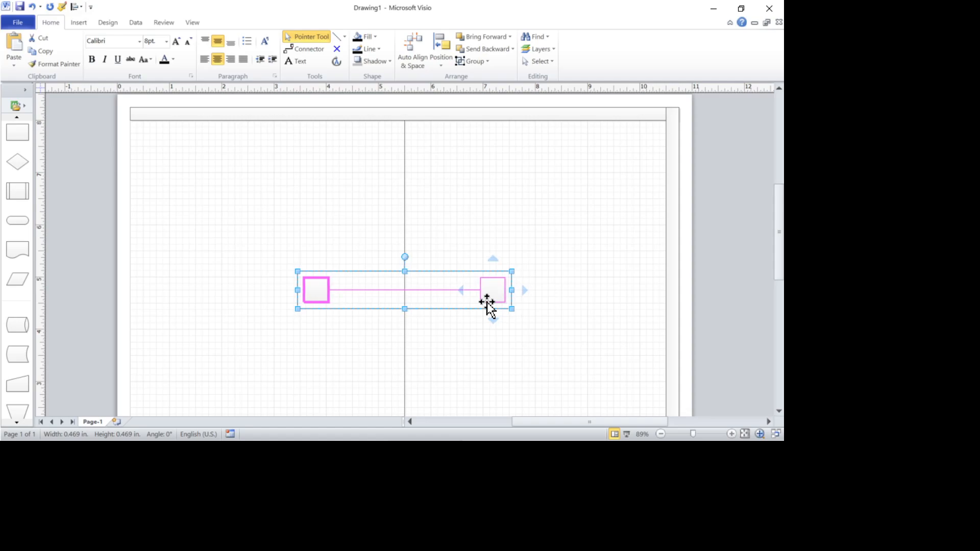
# - Duplicate the vertical center line to its right and rotate the copy 90° so it lies horizontal
pyautogui.scroll(-3, 437, 268)
pyautogui.scroll(2, 428, 274)
pyautogui.click(606, 225)
pyautogui.click(405, 293)
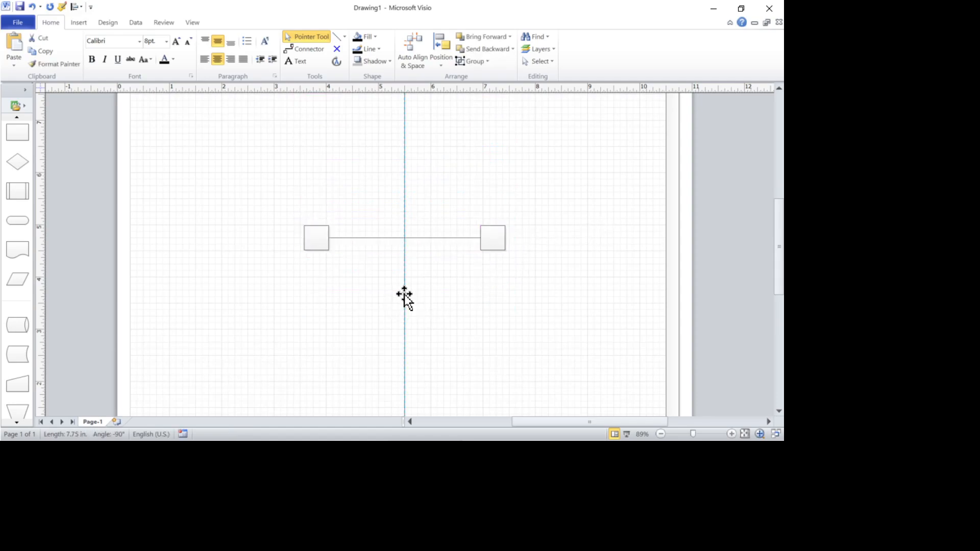
pyautogui.keyDown('ctrl'); pyautogui.keyDown('shift'); pyautogui.rightClick(284, 306); pyautogui.keyUp('shift'); pyautogui.keyUp('ctrl')
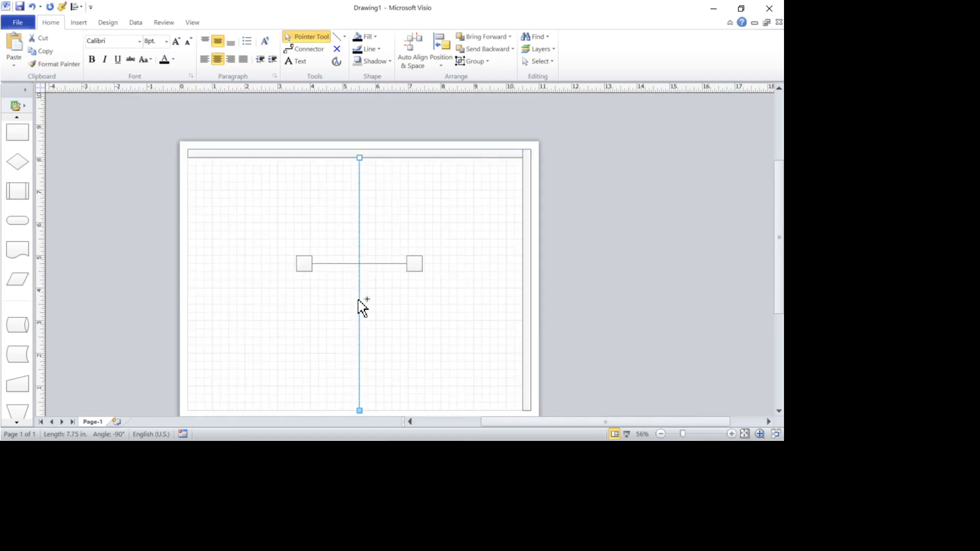
pyautogui.moveTo(362, 309); pyautogui.dragTo(452, 319)
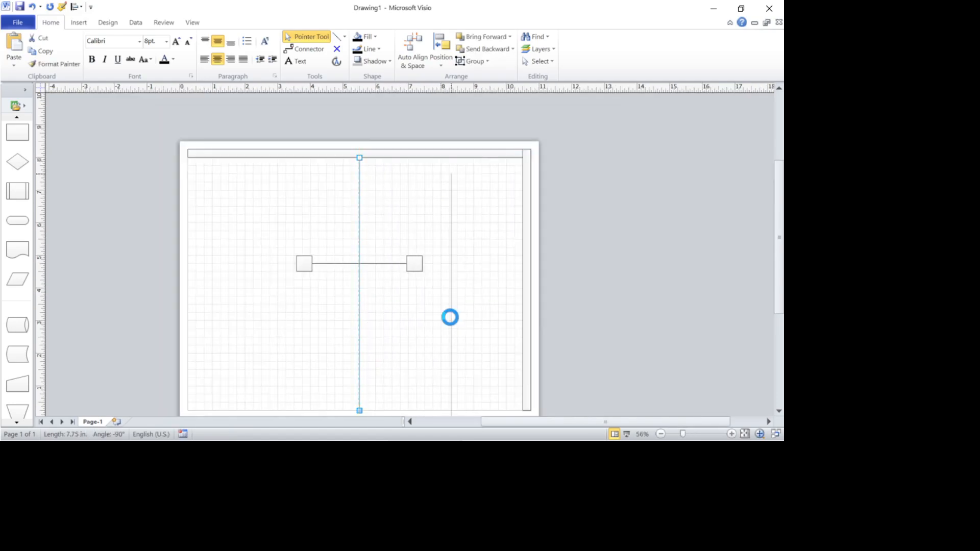
pyautogui.hotkey('ctrl', 'l')
# - Move the horizontal line up and left so it is level with the midpoint of the right margin's vertical bar
pyautogui.click(468, 223)
pyautogui.click(527, 263)
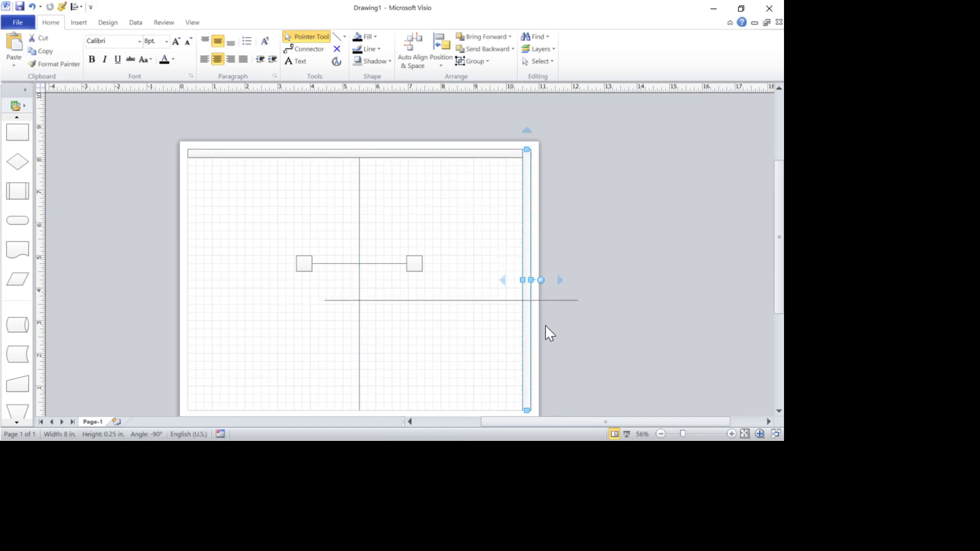
pyautogui.keyDown('ctrl'); pyautogui.keyDown('shift'); pyautogui.click(538, 295); pyautogui.keyUp('shift'); pyautogui.keyUp('ctrl')
pyautogui.moveTo(501, 278)
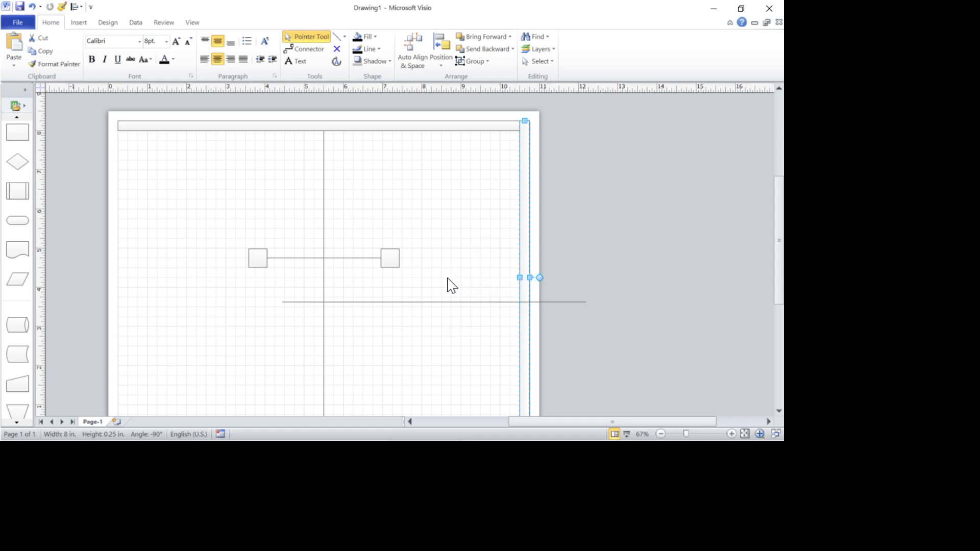
pyautogui.click(489, 302)
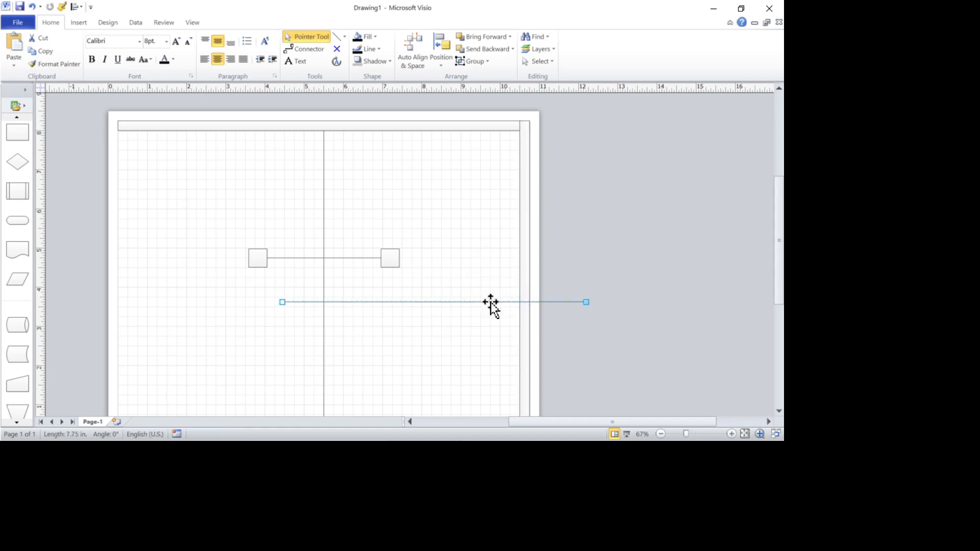
pyautogui.moveTo(501, 304); pyautogui.dragTo(465, 278)
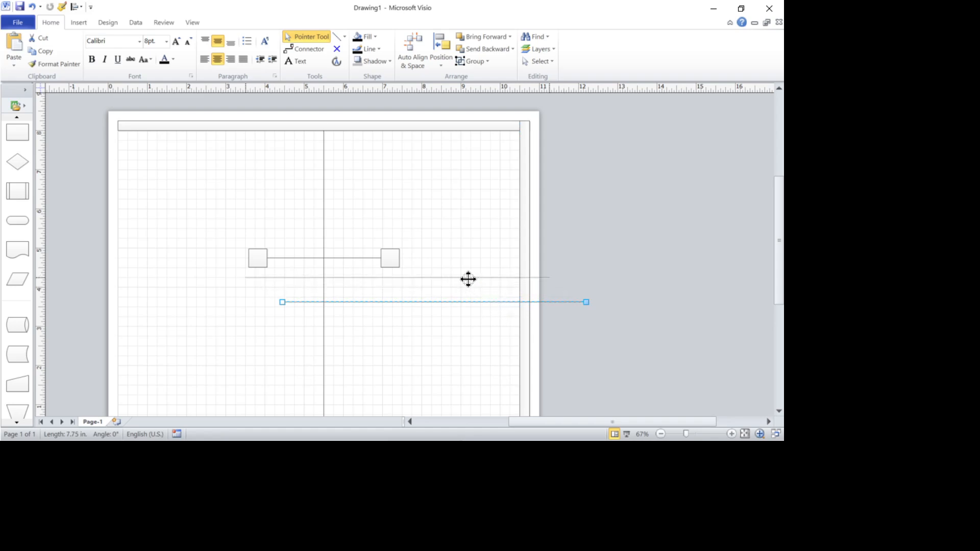
pyautogui.click(527, 269)
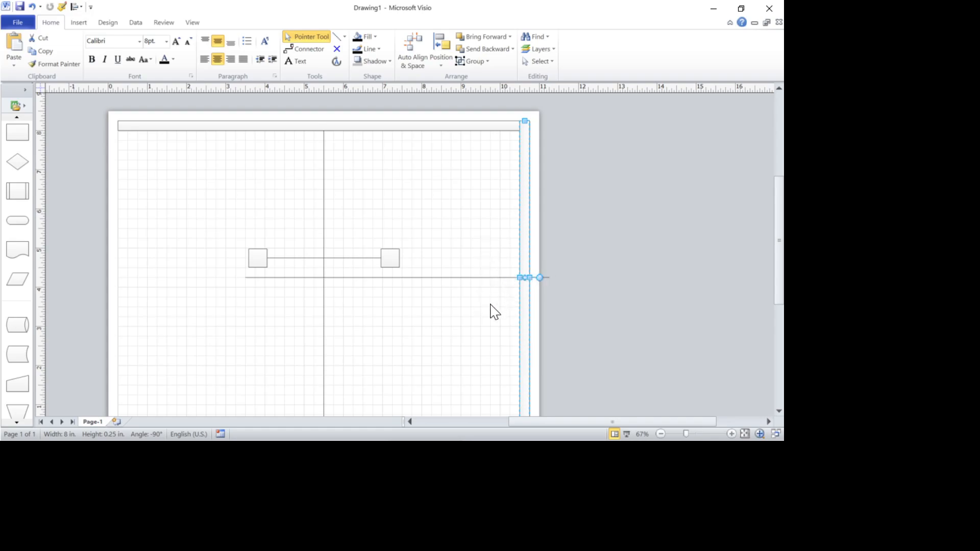
pyautogui.click(486, 329)
# - Try to lengthen the horizontal line by moving its left endpoint toward the left margin, and undo the endpoint changes
pyautogui.click(285, 278)
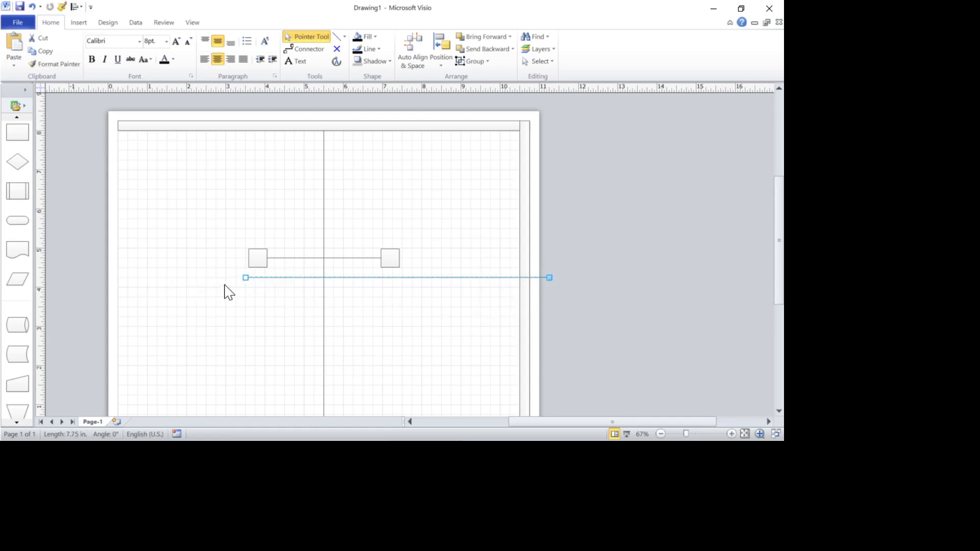
pyautogui.moveTo(245, 276); pyautogui.dragTo(188, 277)
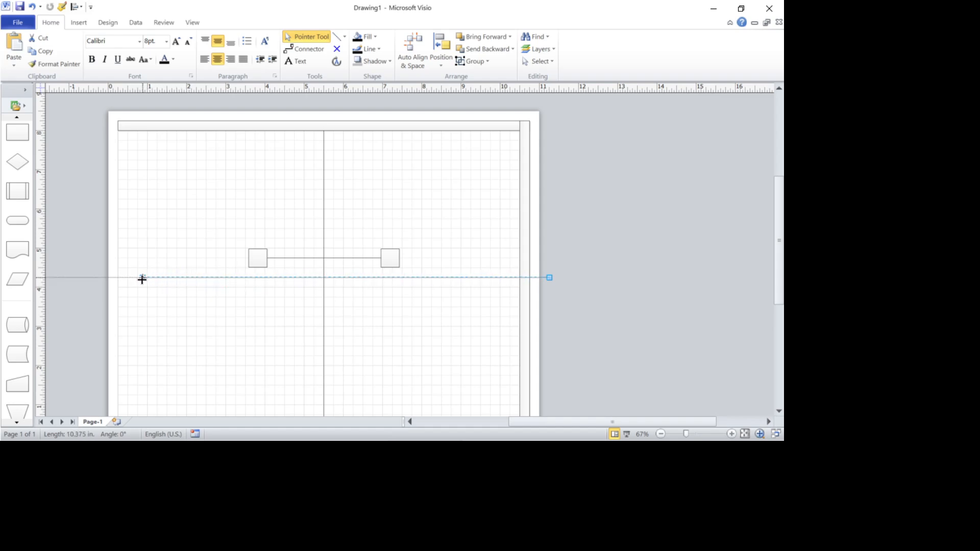
pyautogui.moveTo(147, 281); pyautogui.dragTo(393, 277)
pyautogui.hotkey('ctrl', 'z')
pyautogui.hotkey('ctrl', 'z')
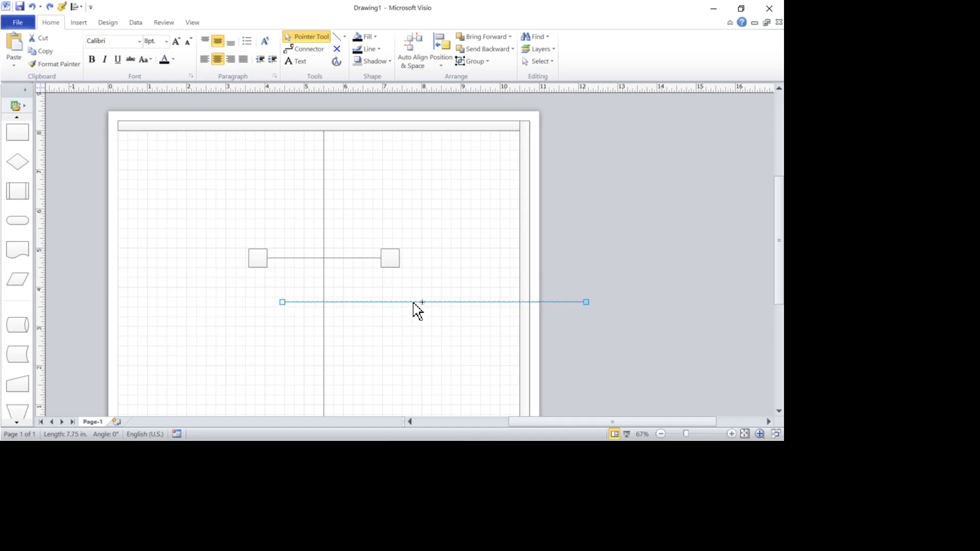
pyautogui.hotkey('ctrl', 'z')
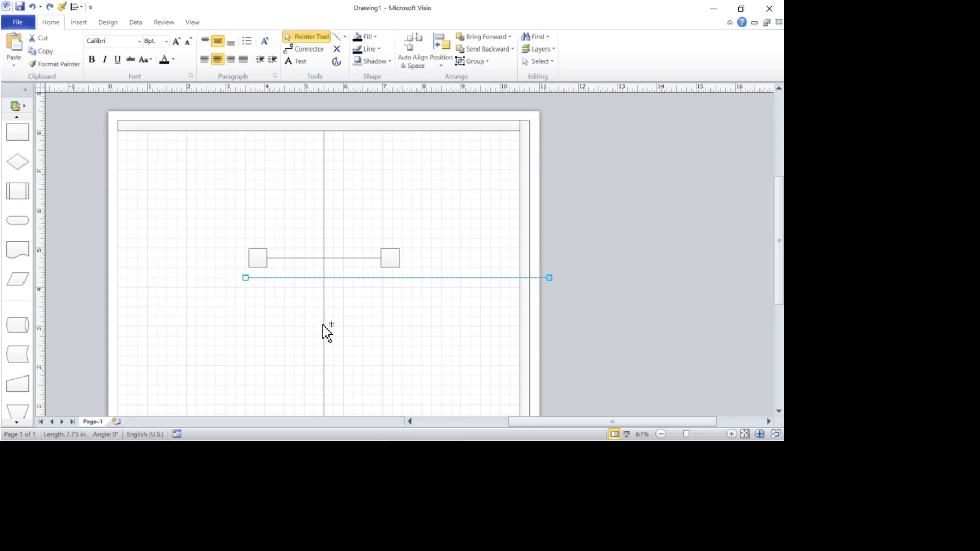
# - Group the horizontal line and resize it from its left end so that it starts at about 1.25 in. on the ruler
pyautogui.hotkey('ctrl', 'g')
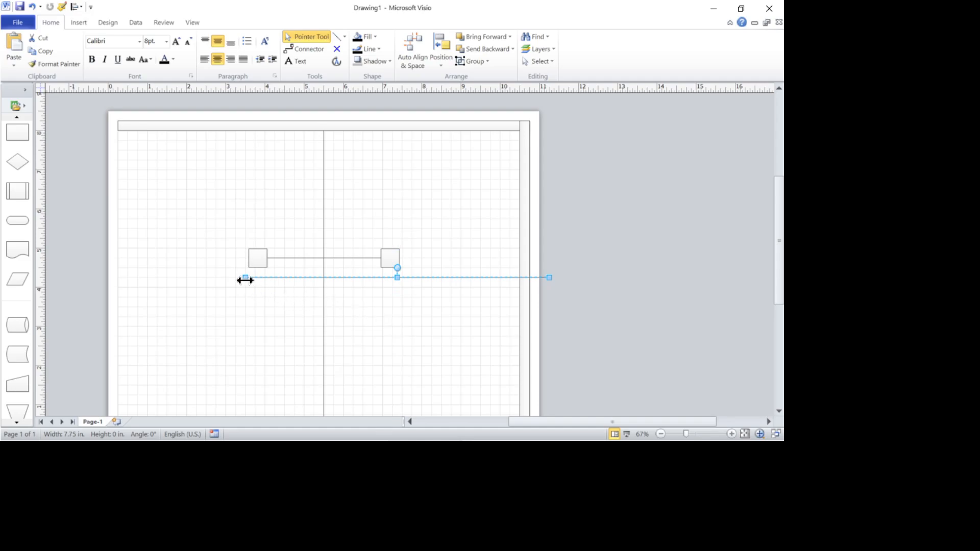
pyautogui.moveTo(247, 277); pyautogui.dragTo(104, 286)
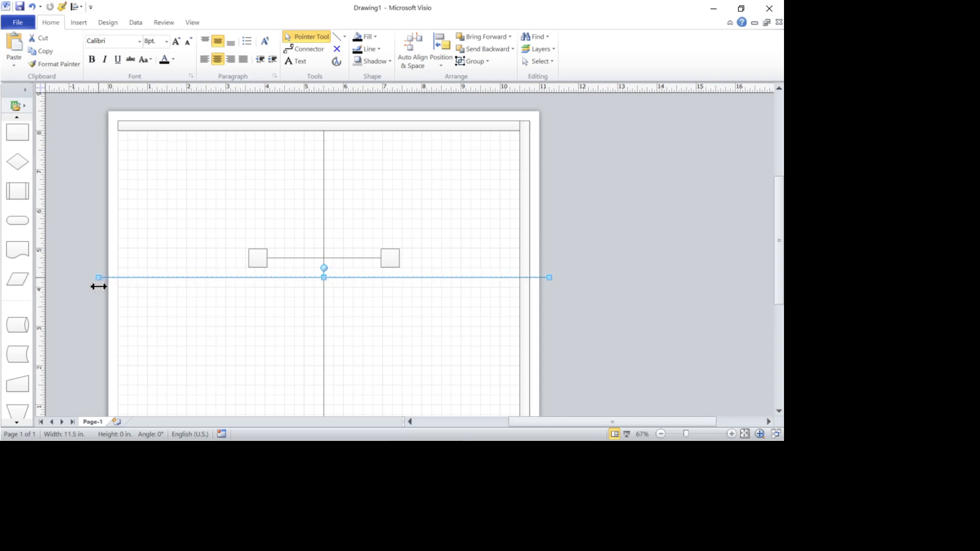
pyautogui.moveTo(99, 287); pyautogui.dragTo(156, 286)
pyautogui.click(246, 299)
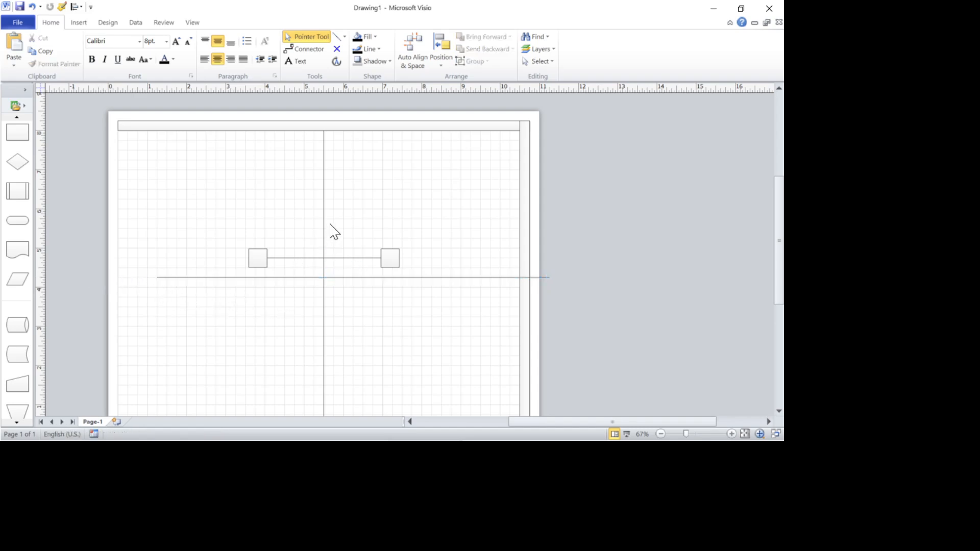
# - Move the connected squares higher above the horizontal line and nudge them right until centered on the vertical line
pyautogui.moveTo(217, 220); pyautogui.dragTo(396, 264)
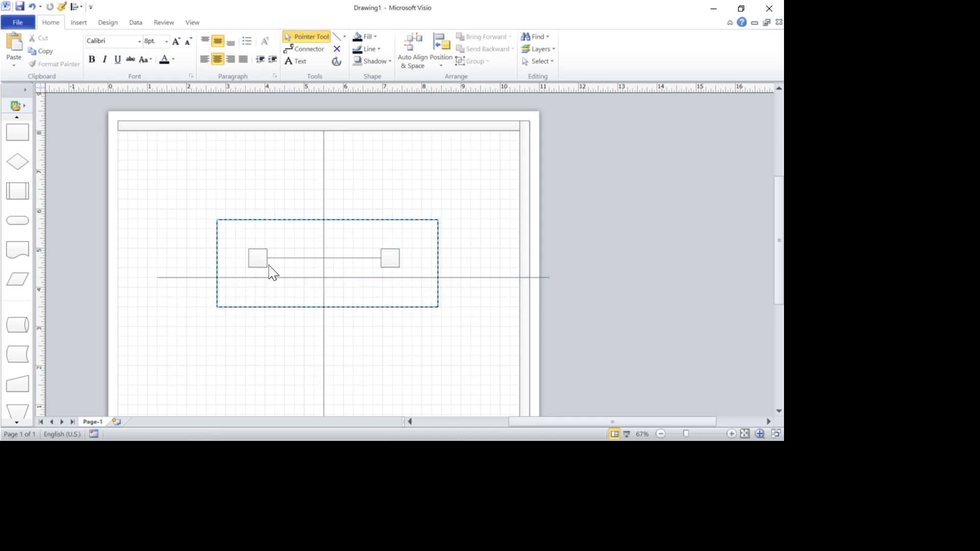
pyautogui.moveTo(285, 275); pyautogui.dragTo(262, 262)
pyautogui.moveTo(389, 257); pyautogui.dragTo(382, 224)
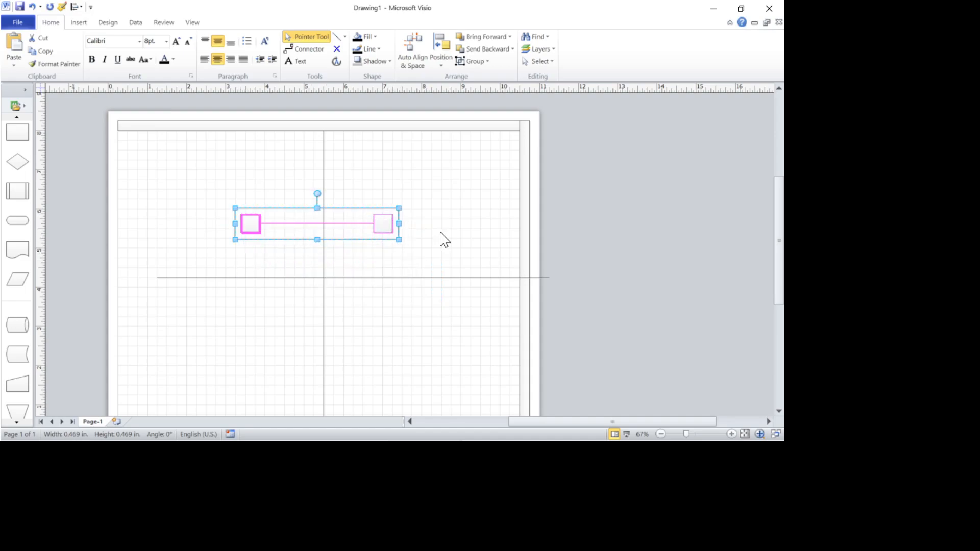
pyautogui.press('Right')
pyautogui.press('Right')
pyautogui.press('Right')
pyautogui.press('Right')
pyautogui.press('Right')
pyautogui.press('Right')
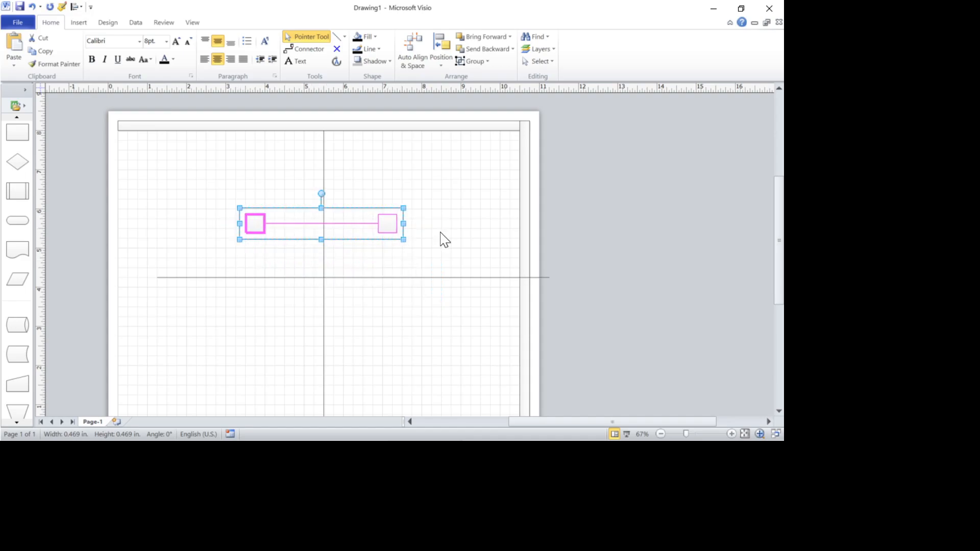
pyautogui.press('Right')
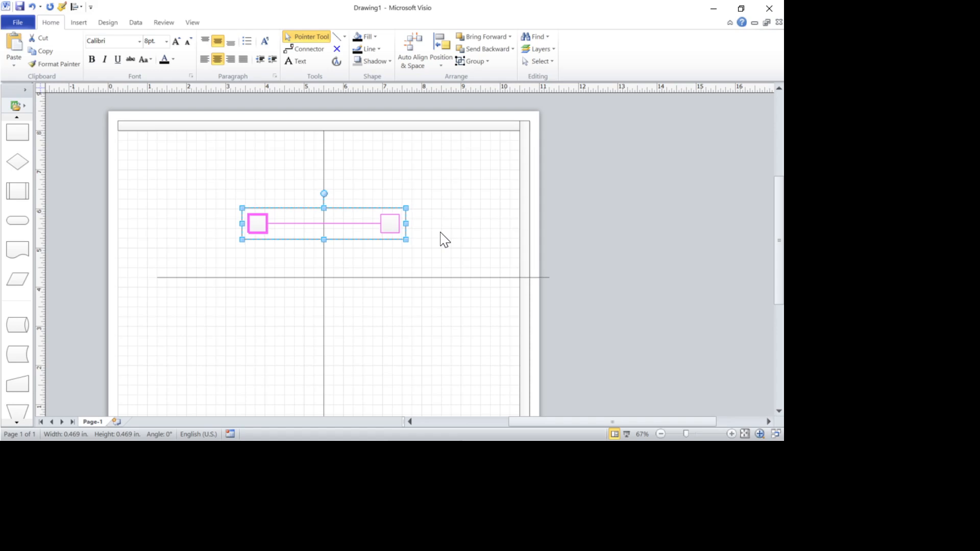
# - Nudge the connected squares down until their connector lies exactly on the horizontal line, and check the alignment up close
pyautogui.press('Down')
pyautogui.press('Down')
pyautogui.press('Down')
pyautogui.press('Down')
pyautogui.press('Down')
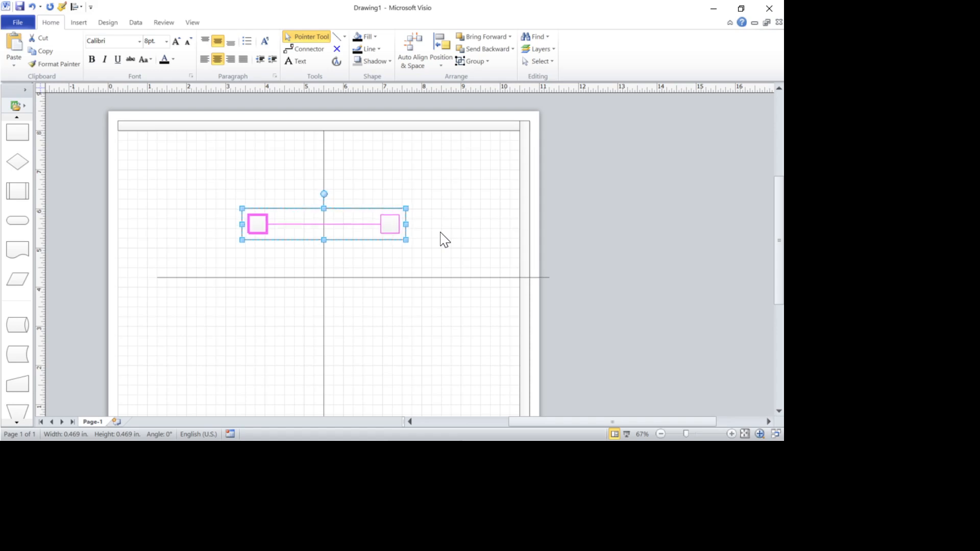
pyautogui.press('Down')
pyautogui.press('Down')
pyautogui.press('Down')
pyautogui.press('Down')
pyautogui.press('Down')
pyautogui.press('Down')
pyautogui.press('Down')
pyautogui.press('Down')
pyautogui.press('Down')
pyautogui.press('Down')
pyautogui.press('Down')
pyautogui.press('Down')
pyautogui.hotkey('shift', 'Down')
pyautogui.hotkey('shift', 'Down')
pyautogui.hotkey('shift', 'Down')
pyautogui.hotkey('shift', 'Down')
pyautogui.hotkey('shift', 'Down')
pyautogui.hotkey('shift', 'Down')
pyautogui.hotkey('shift', 'Down')
pyautogui.hotkey('shift', 'Down')
pyautogui.hotkey('shift', 'Down')
pyautogui.hotkey('shift', 'Down')
pyautogui.hotkey('shift', 'Down')
pyautogui.hotkey('shift', 'Down')
pyautogui.hotkey('shift', 'Down')
pyautogui.hotkey('shift', 'Down')
pyautogui.hotkey('shift', 'Down')
pyautogui.hotkey('shift', 'Down')
pyautogui.hotkey('shift', 'Down')
pyautogui.hotkey('shift', 'Down')
pyautogui.hotkey('shift', 'Down')
pyautogui.hotkey('shift', 'Down')
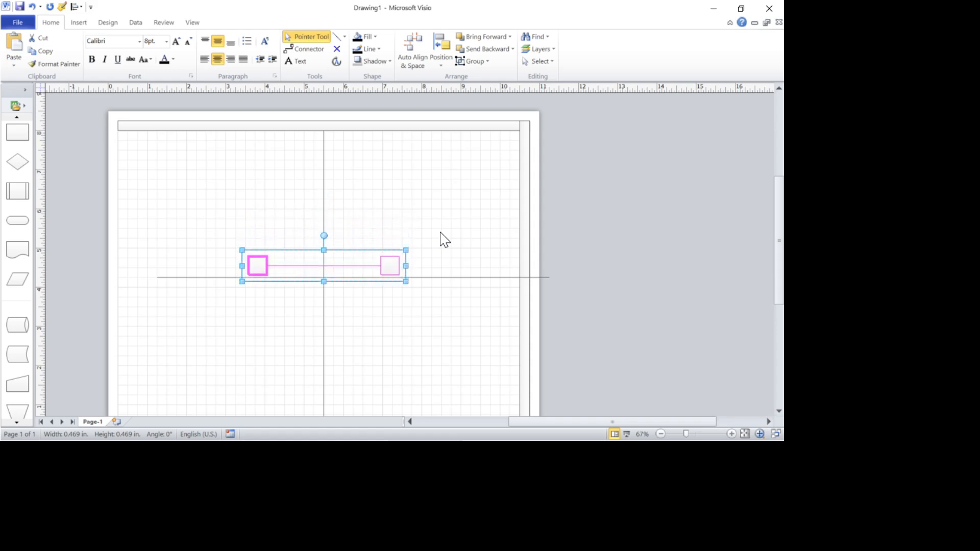
pyautogui.hotkey('shift', 'Up')
pyautogui.hotkey('shift', 'Down')
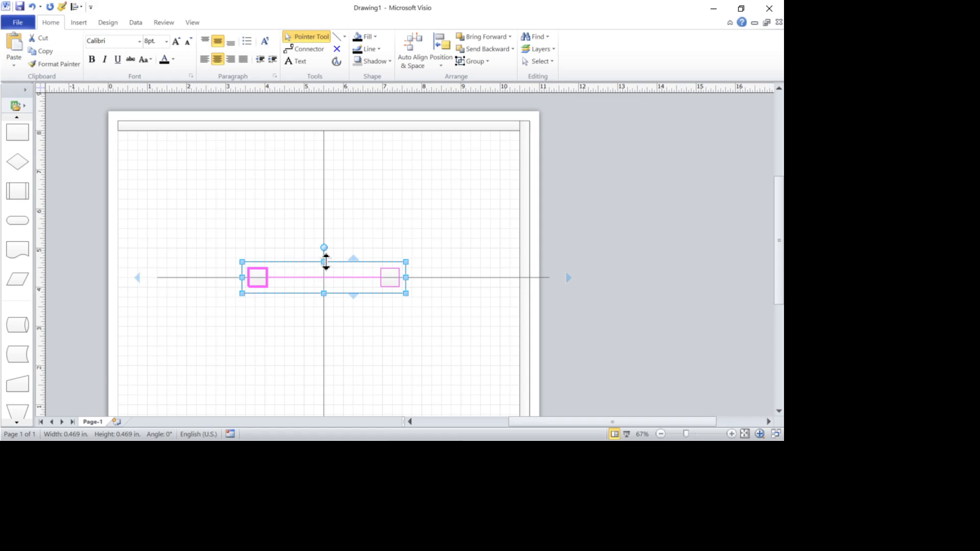
pyautogui.keyDown('ctrl'); pyautogui.keyDown('shift'); pyautogui.click(366, 285); pyautogui.keyUp('shift'); pyautogui.keyUp('ctrl')
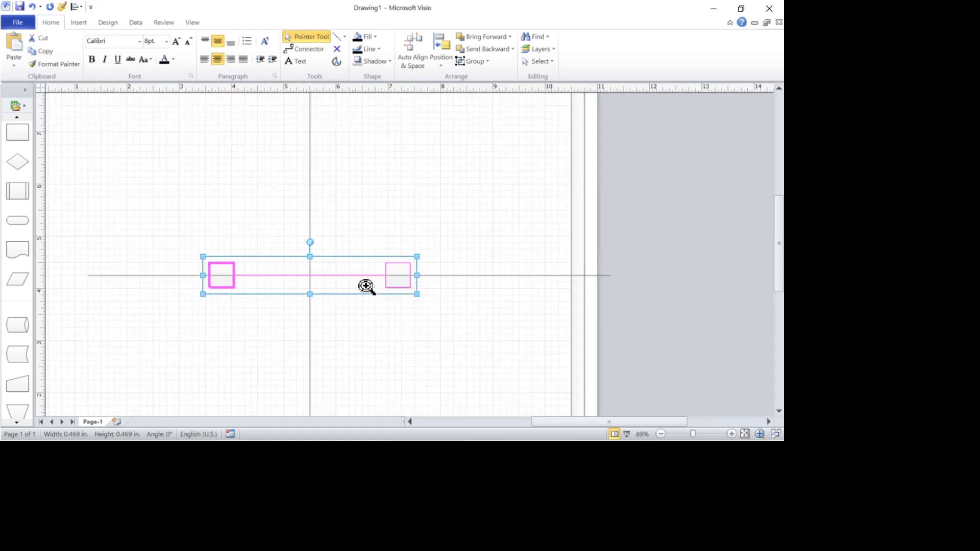
pyautogui.keyDown('ctrl'); pyautogui.keyDown('shift'); pyautogui.click(366, 286); pyautogui.keyUp('shift'); pyautogui.keyUp('ctrl')
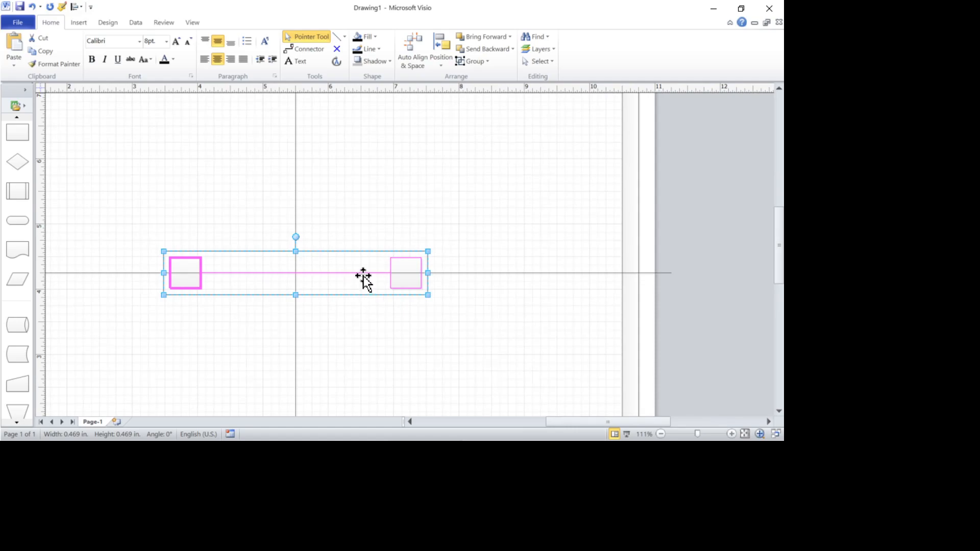
pyautogui.keyDown('ctrl'); pyautogui.keyDown('shift'); pyautogui.rightClick(365, 277); pyautogui.keyUp('shift'); pyautogui.keyUp('ctrl')
pyautogui.keyDown('ctrl'); pyautogui.keyDown('shift'); pyautogui.rightClick(367, 278); pyautogui.keyUp('shift'); pyautogui.keyUp('ctrl')
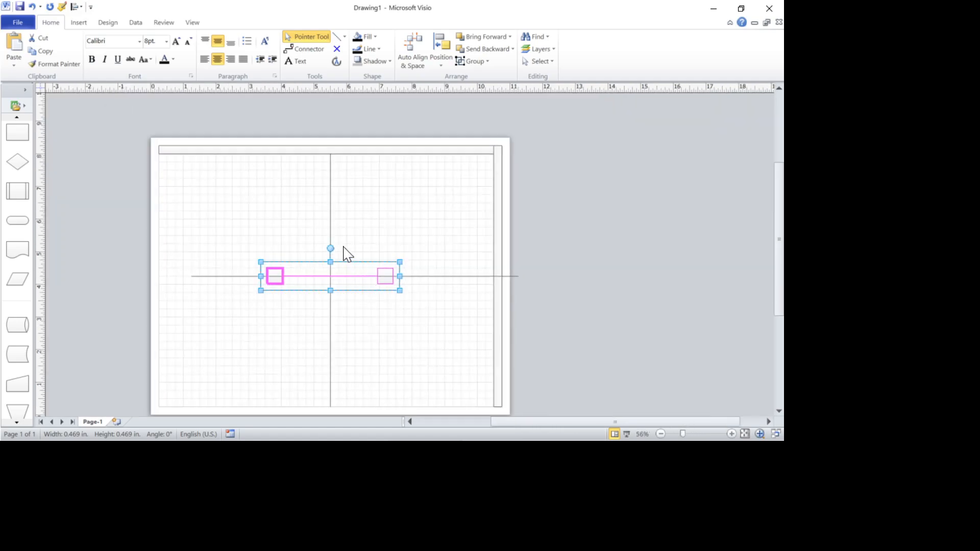
# - Delete the top margin bar, the right margin bar and the vertical center line from the page
pyautogui.click(308, 148)
pyautogui.moveTo(129, 136); pyautogui.dragTo(531, 190)
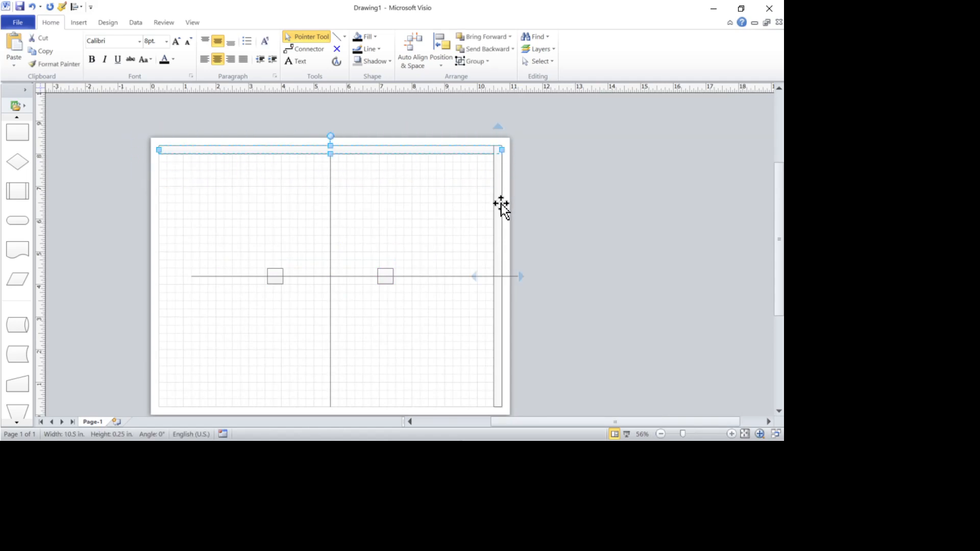
pyautogui.press('Delete')
pyautogui.click(498, 198)
pyautogui.press('Delete')
pyautogui.click(330, 217)
pyautogui.press('Delete')
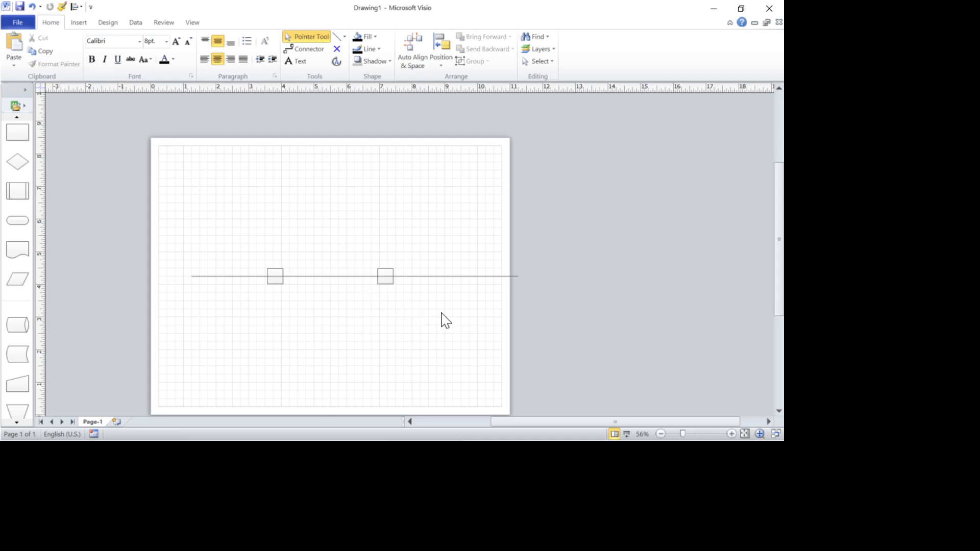
# - Try deleting the connector between the two squares, and undo the deletion
pyautogui.hotkey('ctrl', 'v')
pyautogui.hotkey('ctrl', 'z')
pyautogui.moveTo(273, 249); pyautogui.dragTo(389, 298)
pyautogui.click(411, 334)
pyautogui.click(345, 277)
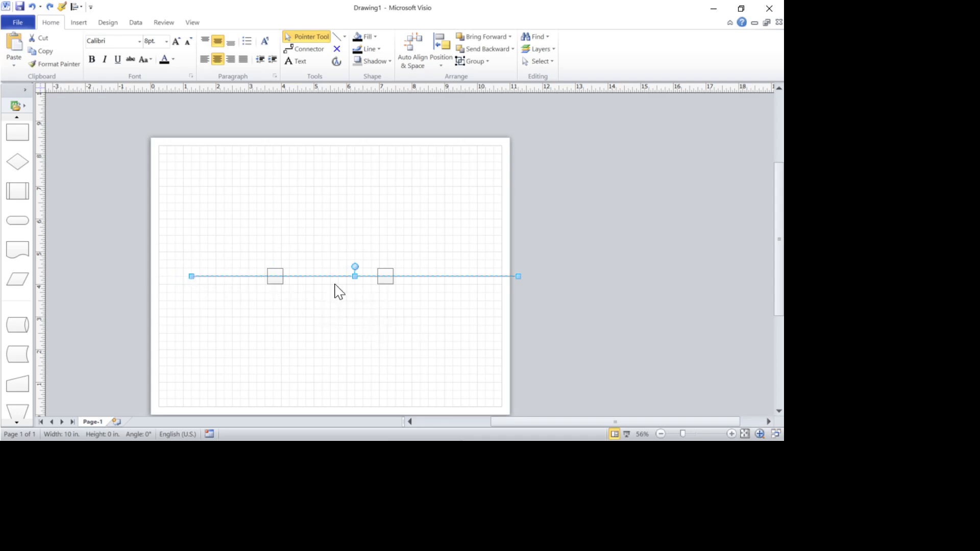
pyautogui.click(442, 315)
pyautogui.click(335, 276)
pyautogui.click(329, 277)
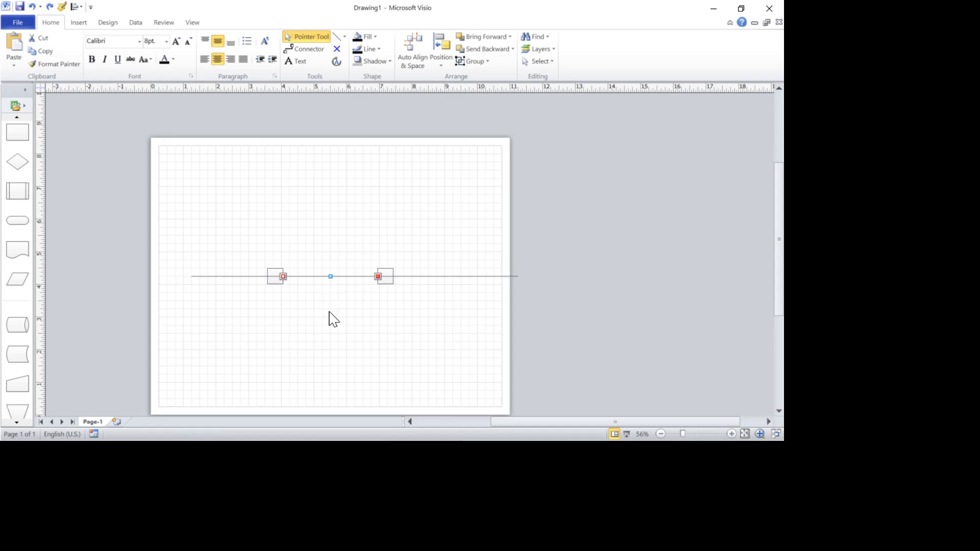
pyautogui.press('Delete')
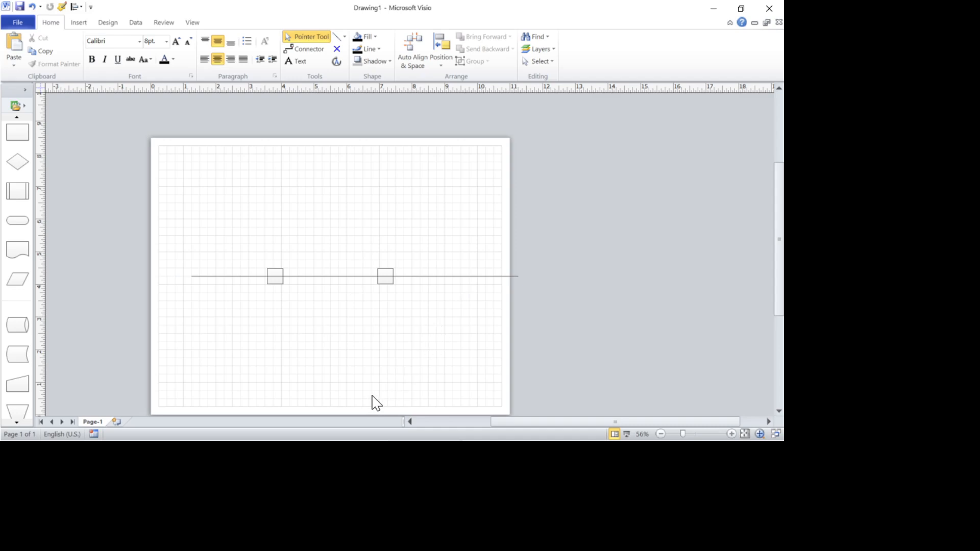
pyautogui.hotkey('ctrl', 'z')
# - Delete the long horizontal guide line, leaving only the two connected squares on the page with nothing selected
pyautogui.click(440, 277)
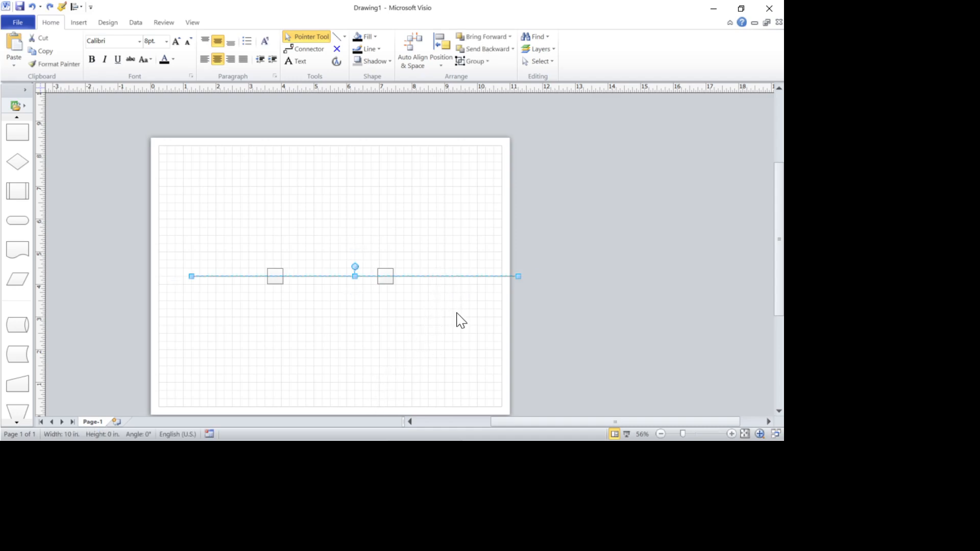
pyautogui.press('Delete')
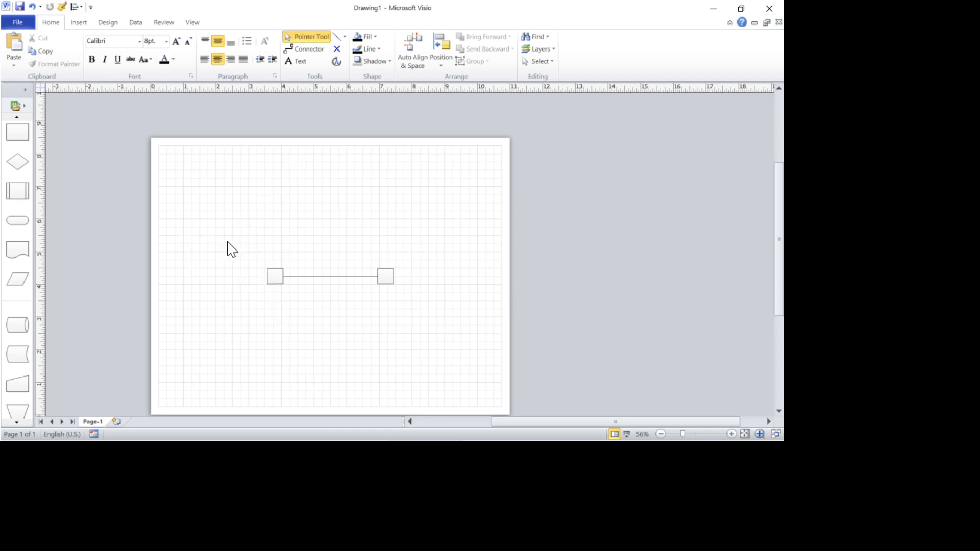
pyautogui.moveTo(243, 247); pyautogui.dragTo(451, 325)
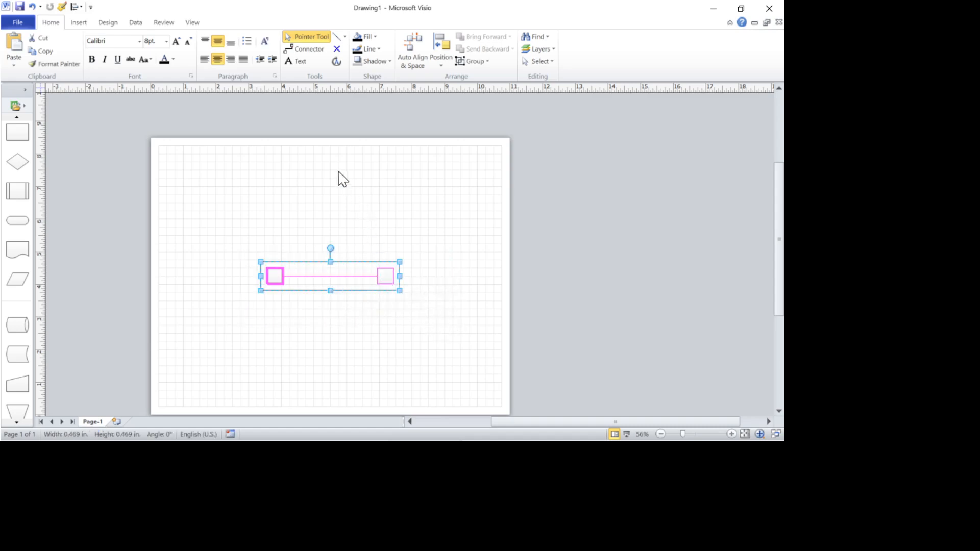
pyautogui.click(391, 184)
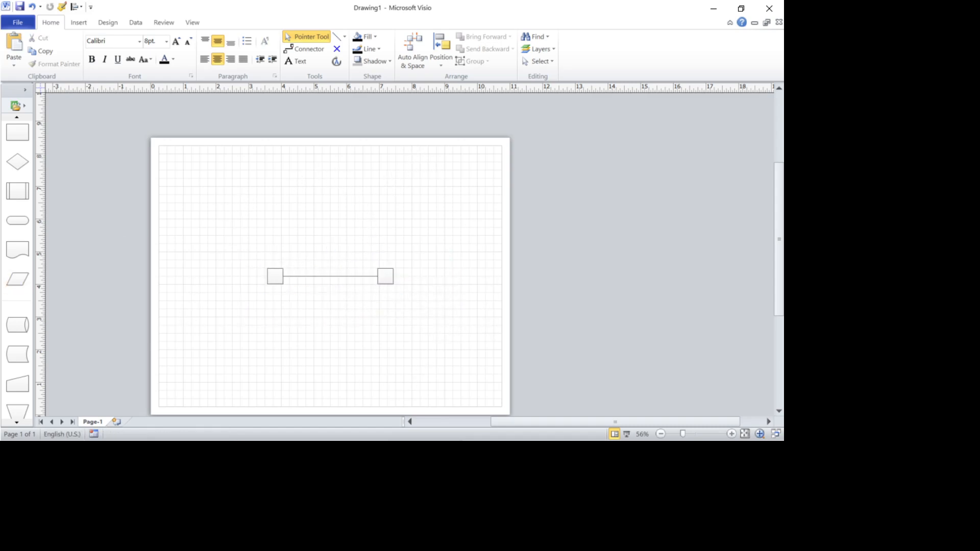